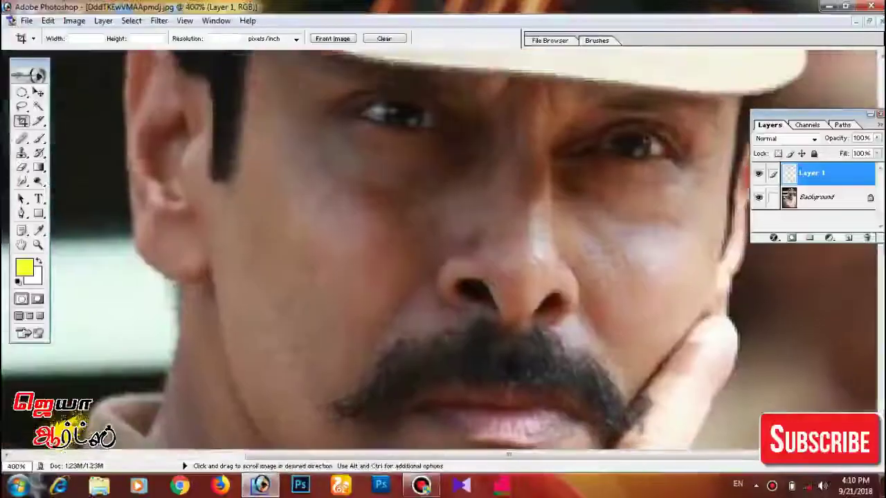
- Paint a soft yellow tint on the right side with the soft brush
key("ctrl+alt+0")
key("b")
left_click_drag(568, 228, 498, 360)
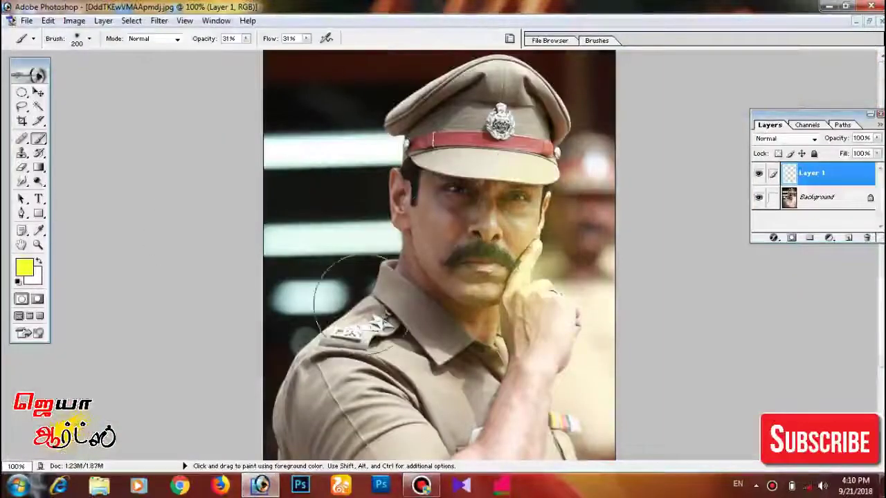
left_click_drag(568, 346, 609, 89)
- Pick magenta and paint a magenta tint over the left and top areas
left_click(24, 266)
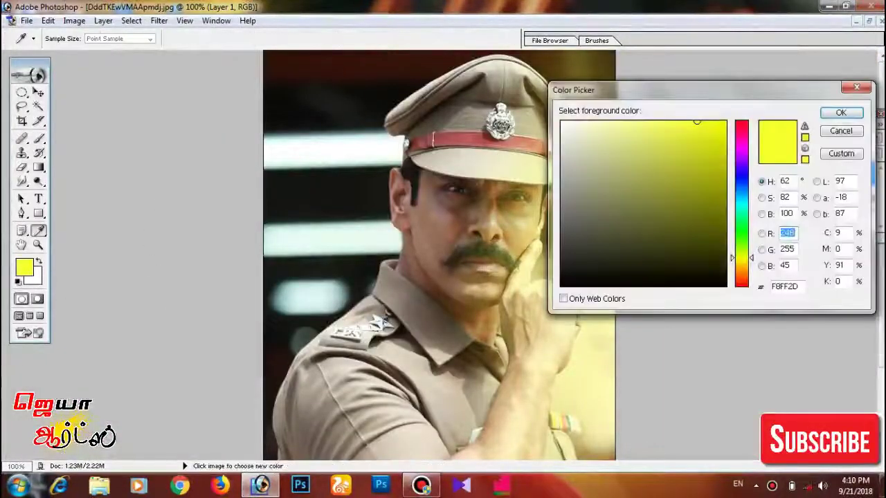
left_click(740, 135)
left_click(840, 112)
mouse_move(397, 90)
left_mouse_down()
mouse_move(267, 69)
mouse_move(284, 429)
mouse_move(318, 152)
mouse_move(395, 200)
left_mouse_up()
key("ctrl+plus")
- Set the foreground colour to a green shade
left_click(24, 267)
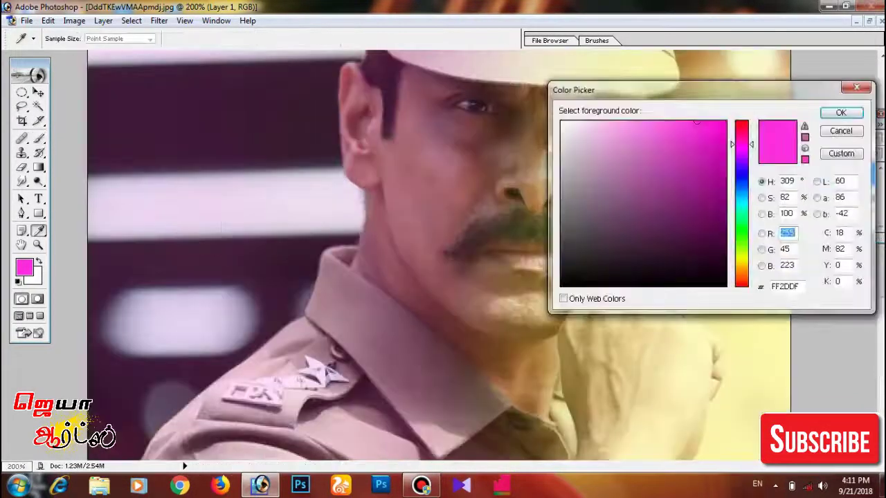
left_click(741, 243)
left_click(723, 208)
left_click(840, 113)
scroll(566, 322, "up", 3)
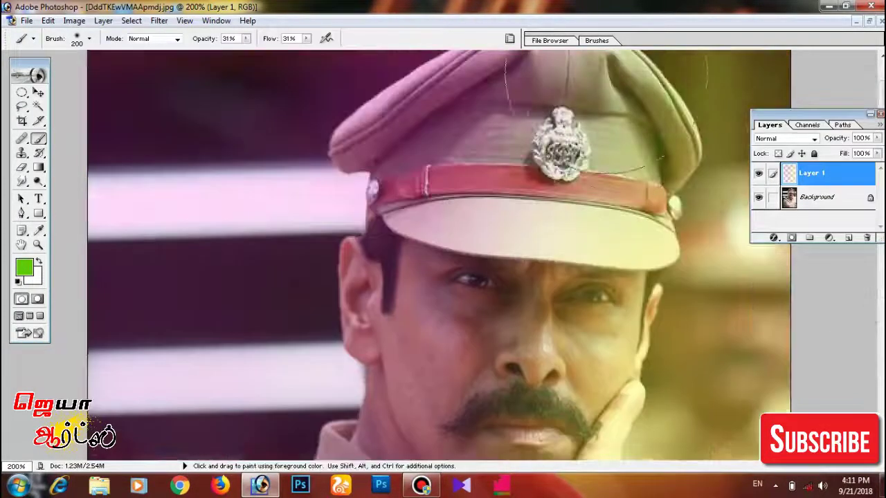
scroll(566, 321, "down", 3)
scroll(566, 322, "down", 5)
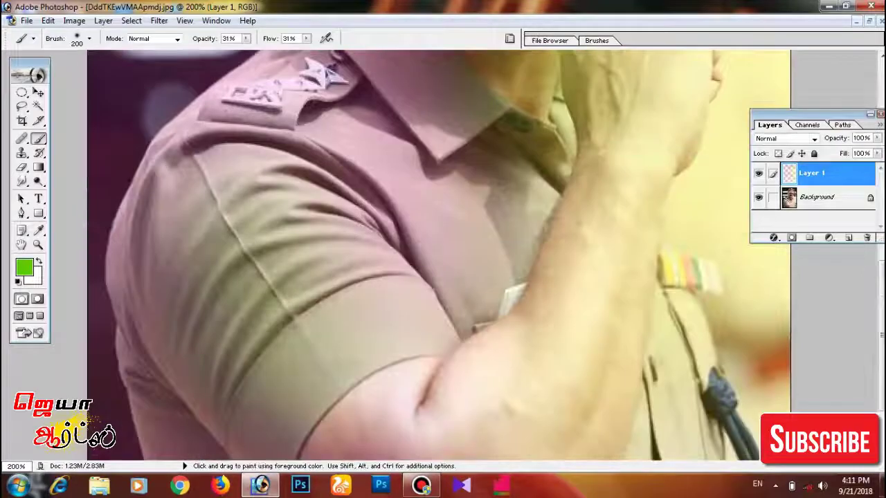
- Blend Layer 1 as Overlay and make Background the working layer
left_click(785, 138)
left_click(782, 272)
key("ctrl+0")
key("ctrl+plus")
key("ctrl+plus")
key("ctrl+plus")
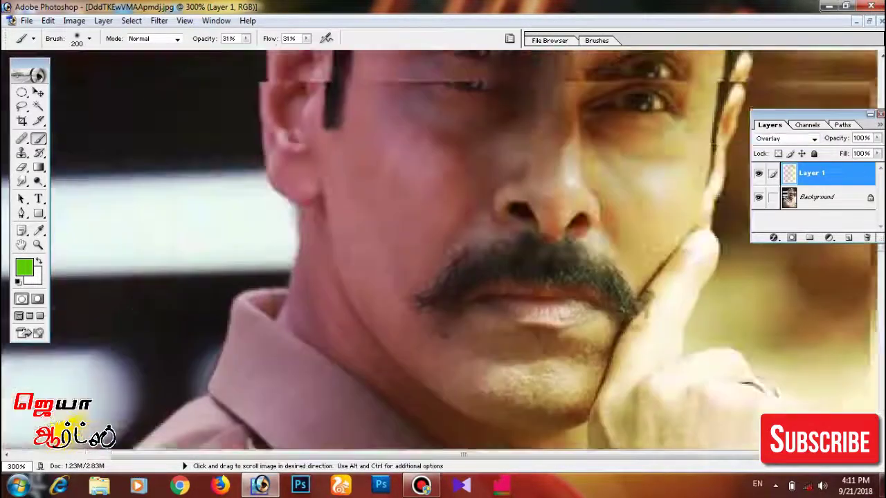
scroll(668, 298, "up", 5)
key("alt+bracketleft")
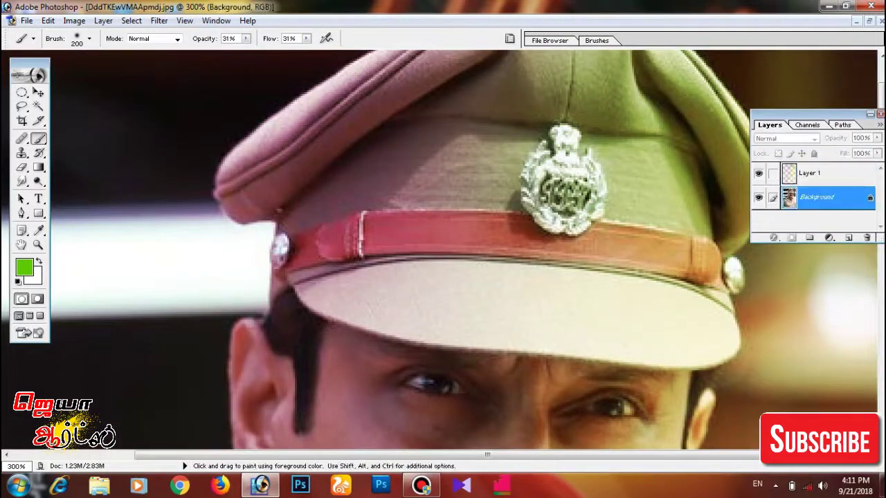
- Enlarge the image via Image Size and sharpen it with Unsharp Mask
left_click(74, 20)
left_click(142, 119)
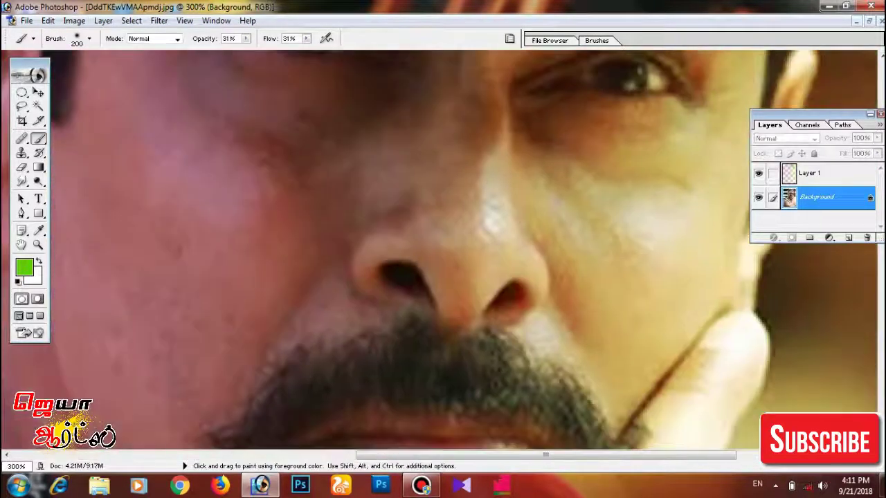
left_click(158, 20)
left_click(367, 250)
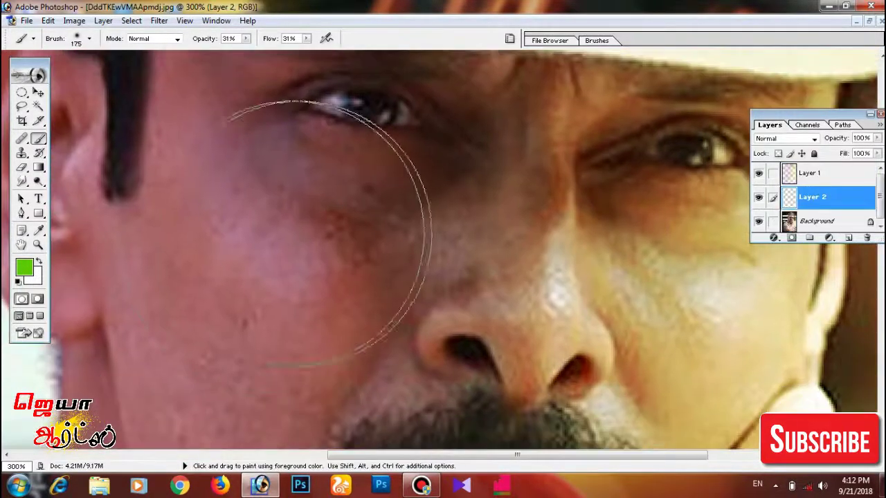
- Select the Smudge tool with a 9 px Hard Round brush on Layer 1
key("r")
right_click(296, 239)
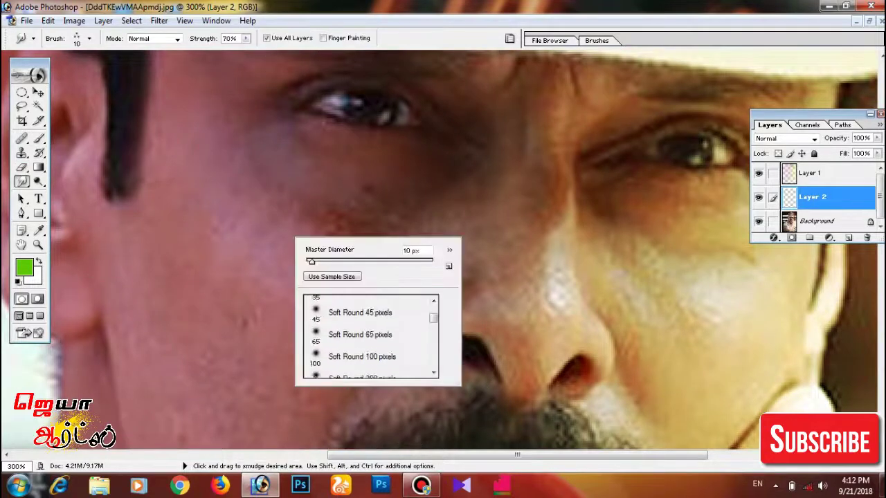
left_click(361, 353)
double_click(359, 331)
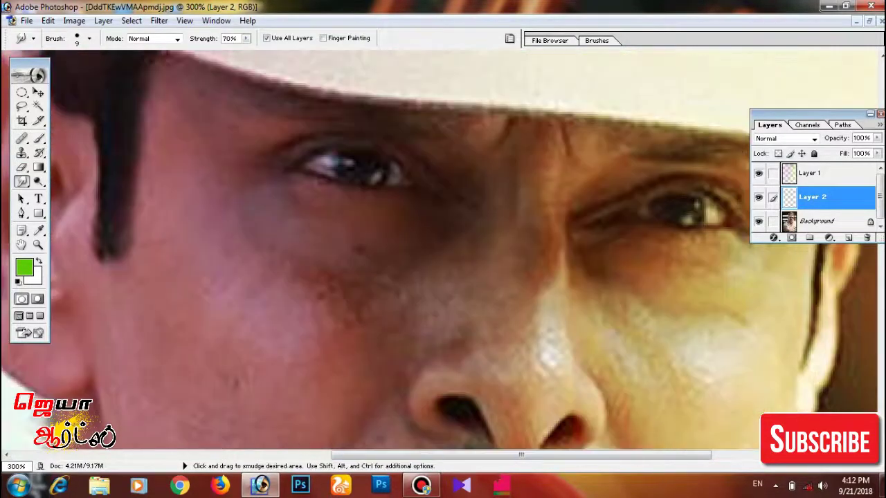
key("alt+bracketright")
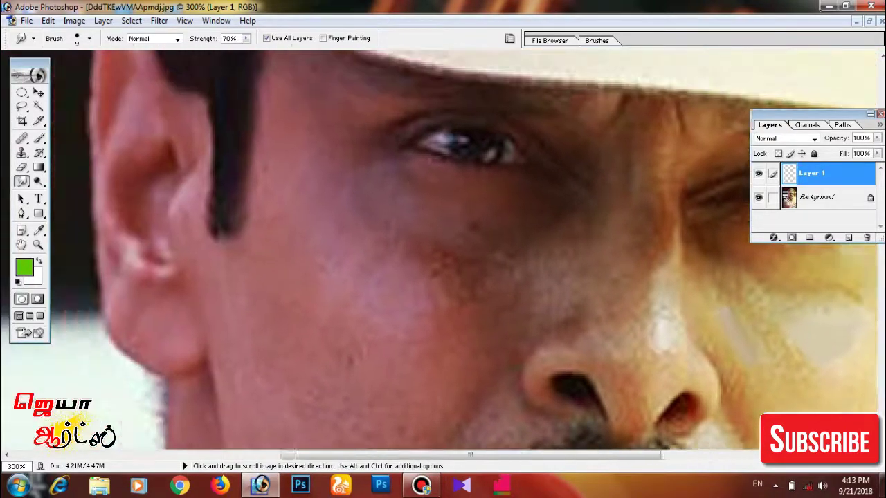
- Set smudge strength to 52% and work around the mustache, eyes and cap, zooming to 400%
left_click_drag(479, 287, 496, 170)
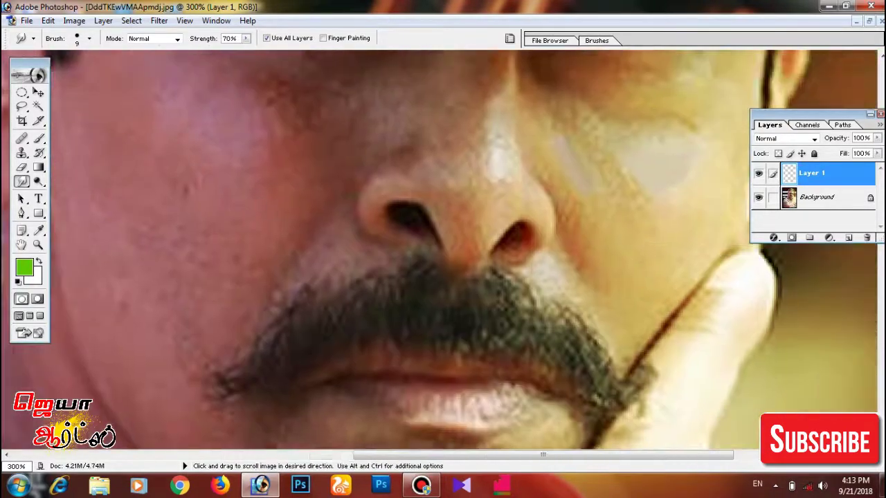
left_click_drag(542, 270, 391, 443)
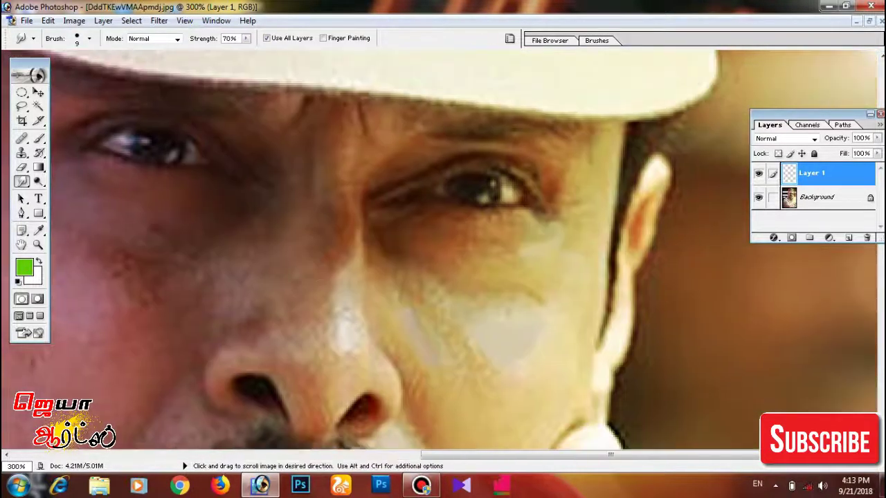
mouse_move(443, 276)
left_mouse_down()
mouse_move(332, 124)
mouse_move(637, 253)
left_mouse_up()
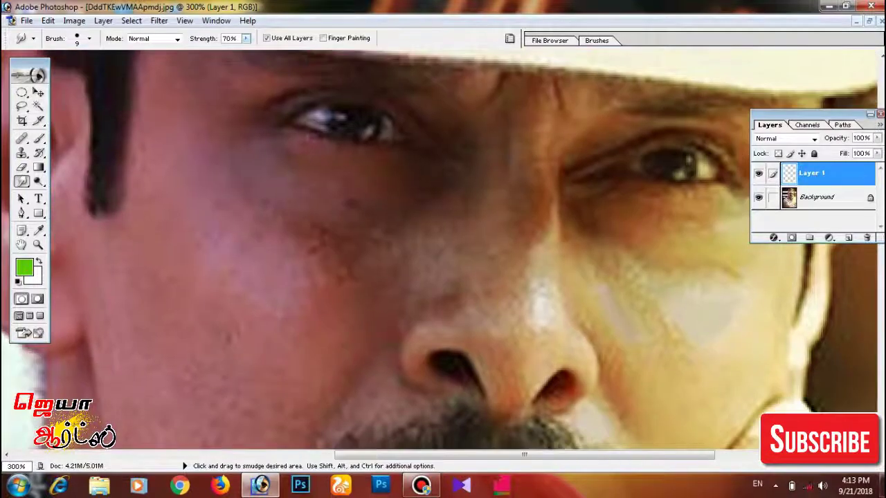
left_click_drag(246, 38, 234, 51)
left_click_drag(443, 277, 363, 204)
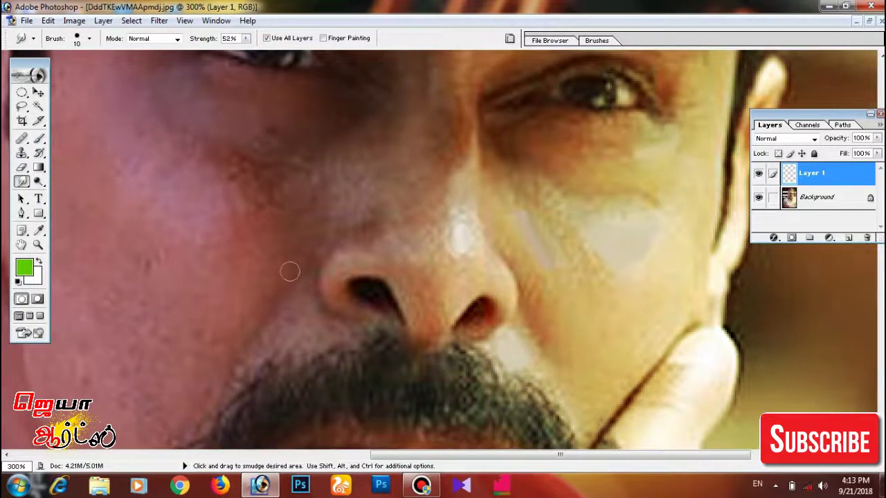
left_click_drag(283, 188, 300, 233)
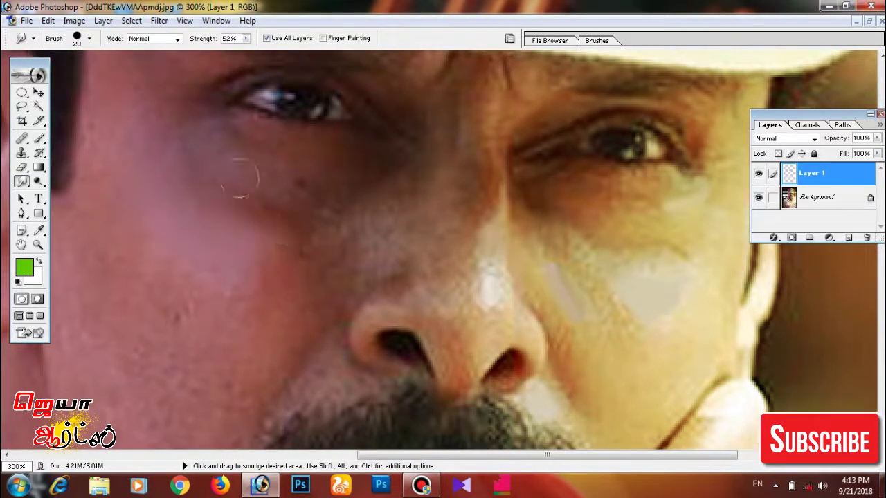
left_click_drag(287, 184, 279, 253)
scroll(269, 249, "down", 2)
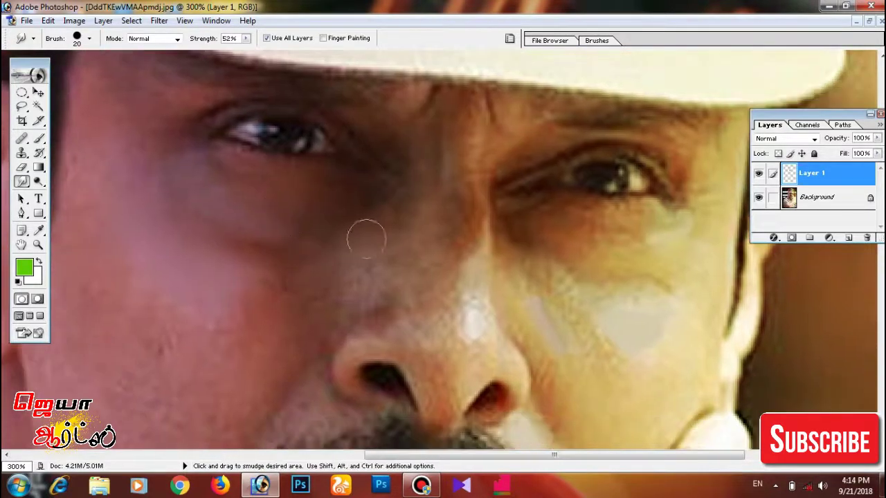
scroll(366, 239, "down", 1)
key("ctrl+plus")
- Switch the smudge tool to a small soft round brush
left_click_drag(385, 170, 409, 181)
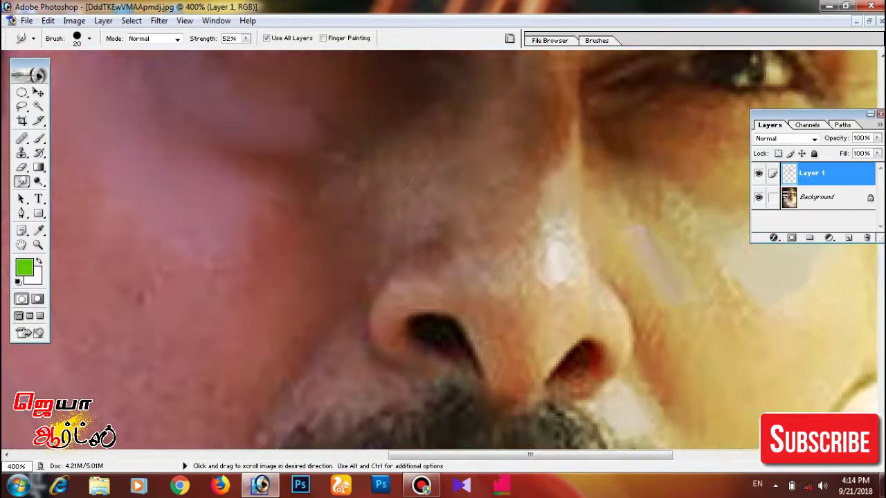
right_click(249, 229)
left_click(316, 330)
key("Return")
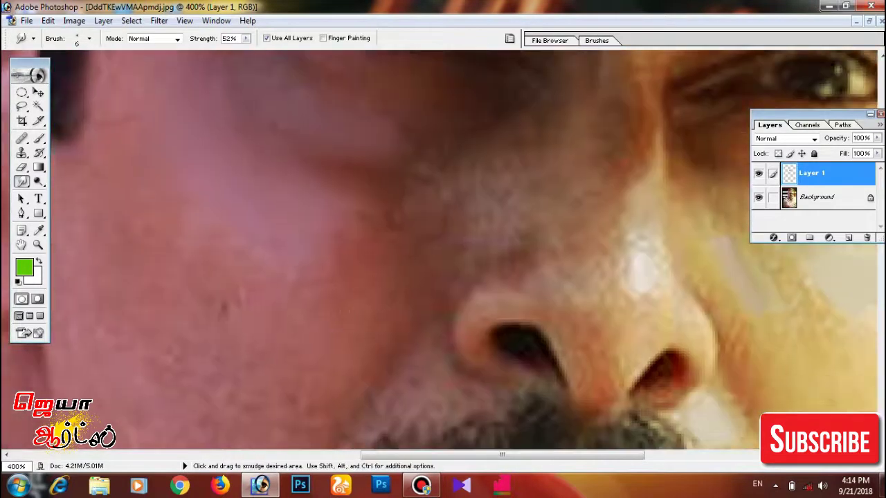
- Smudge around the mustache, lips, nose and eye
left_click_drag(327, 315, 362, 329)
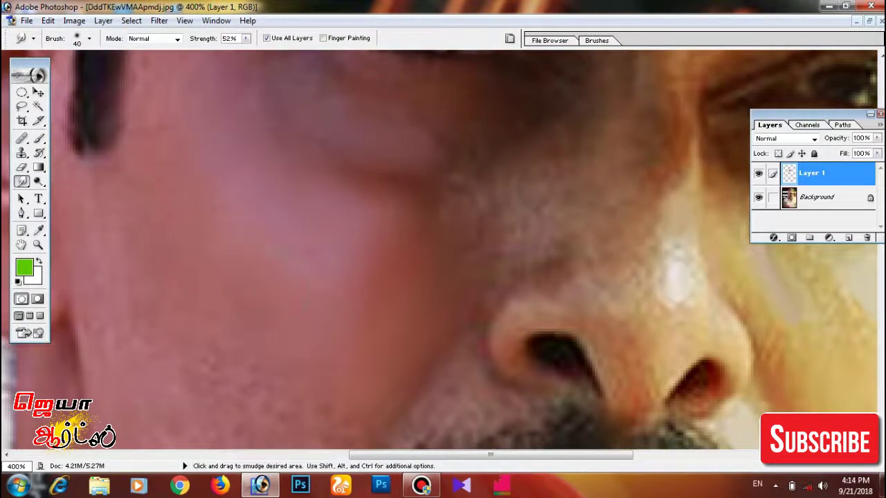
mouse_move(176, 422)
left_mouse_down()
mouse_move(149, 200)
mouse_move(155, 339)
left_mouse_up()
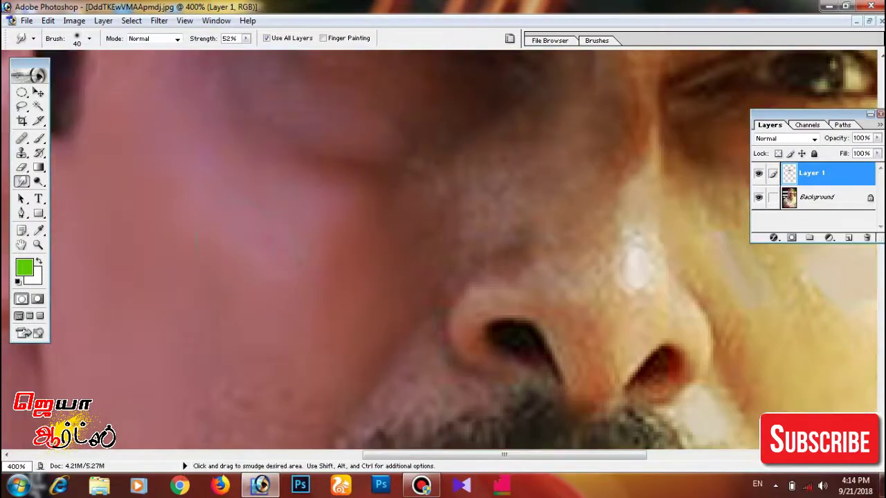
left_click_drag(166, 387, 159, 318)
left_click_drag(173, 415, 153, 318)
left_click_drag(207, 429, 187, 296)
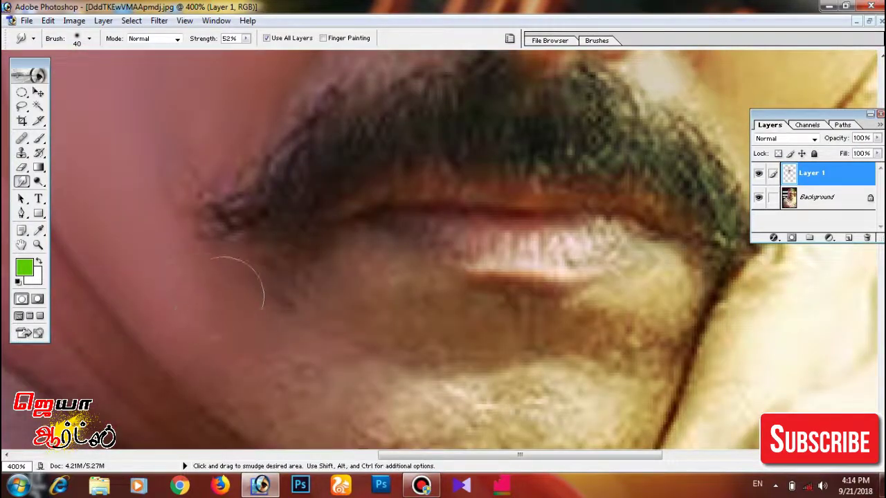
left_click_drag(237, 277, 246, 471)
mouse_move(276, 69)
left_mouse_down()
mouse_move(290, 249)
mouse_move(317, 227)
mouse_move(336, 251)
mouse_move(332, 259)
mouse_move(307, 52)
mouse_move(269, 315)
left_mouse_up()
- Shrink the smudge brush and blend the cheek below the eye
key("bracketleft")
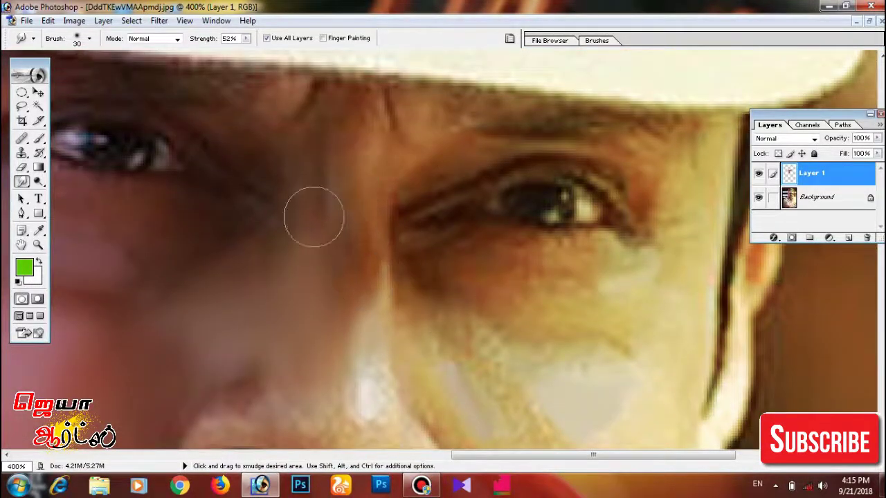
mouse_move(342, 317)
left_mouse_down()
mouse_move(257, 247)
mouse_move(262, 297)
mouse_move(246, 270)
left_mouse_up()
key("bracketleft")
key("bracketleft")
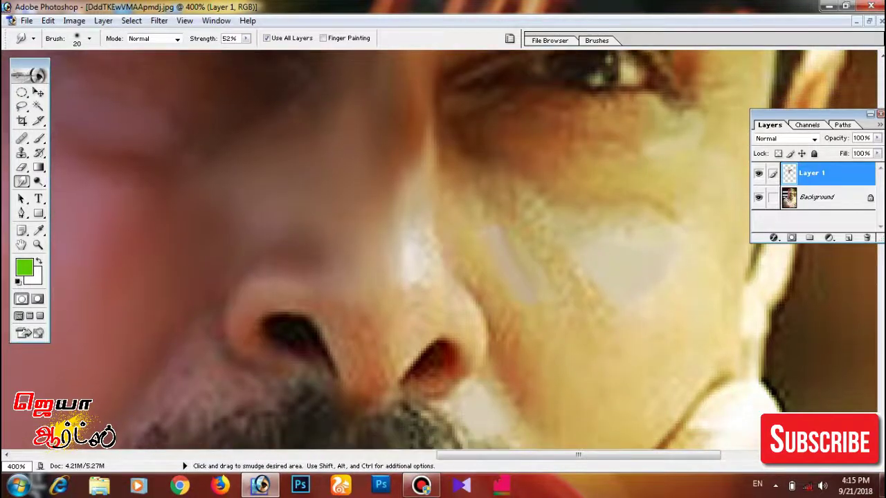
left_click_drag(374, 266, 284, 199)
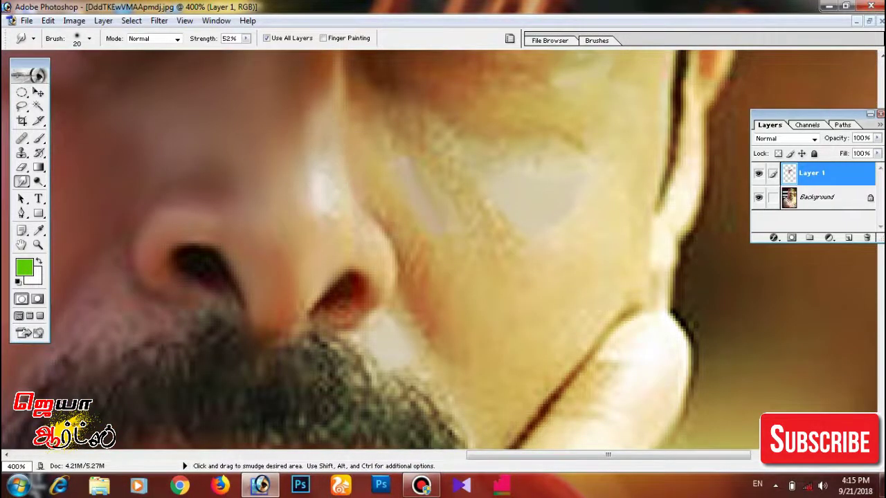
left_click_drag(366, 173, 259, 240)
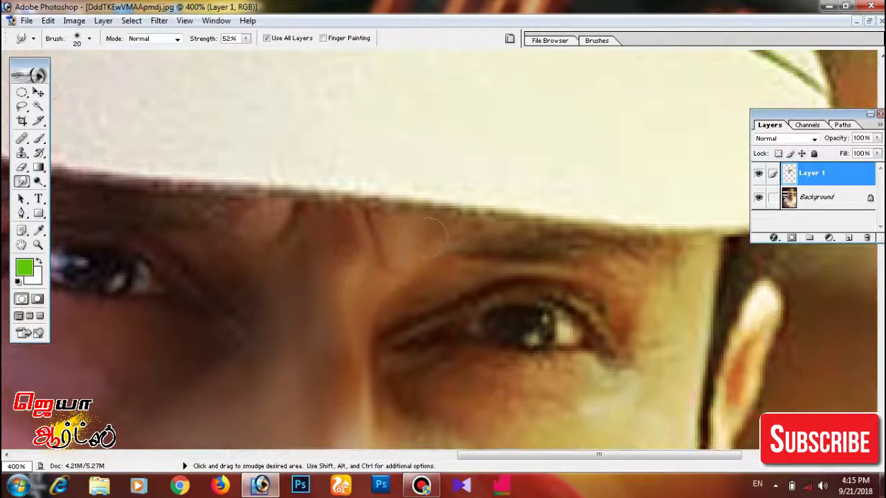
left_click_drag(494, 320, 435, 271)
mouse_move(359, 306)
left_mouse_down()
mouse_move(294, 296)
mouse_move(181, 226)
left_mouse_up()
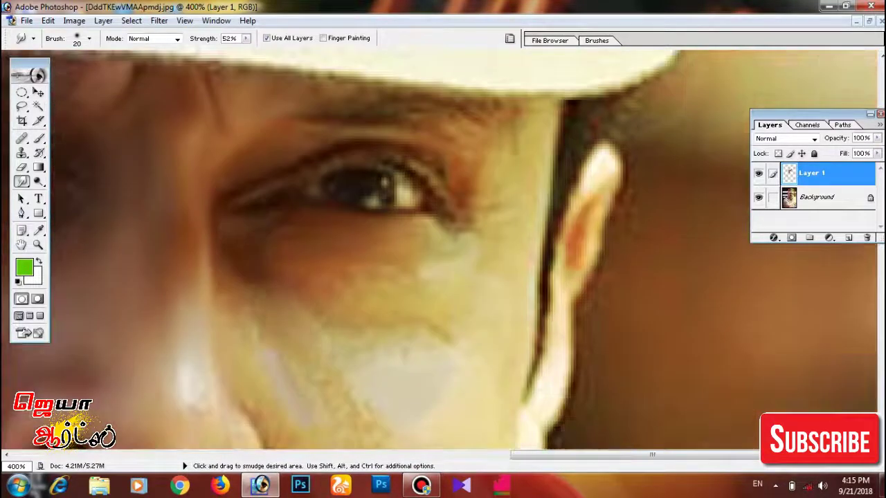
- Smudge the jawline near the ear, the chin and the neck
left_click_drag(310, 332, 290, 348)
left_click_drag(340, 319, 243, 337)
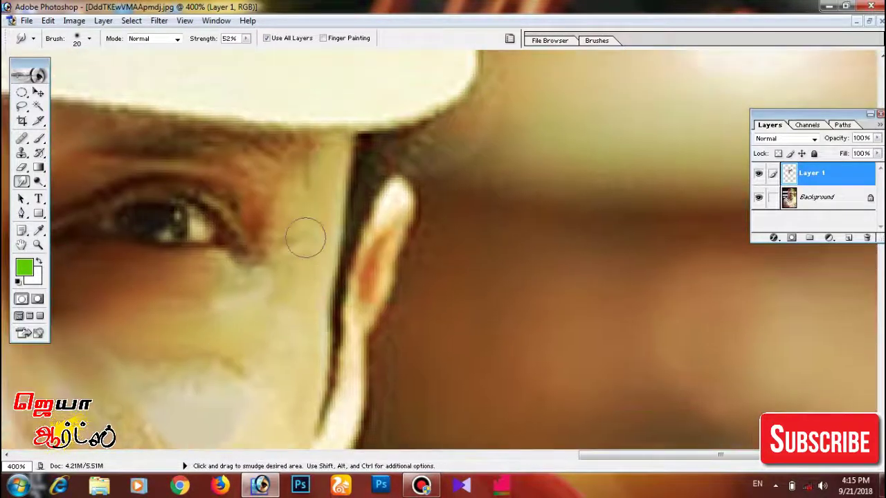
left_click_drag(156, 398, 142, 260)
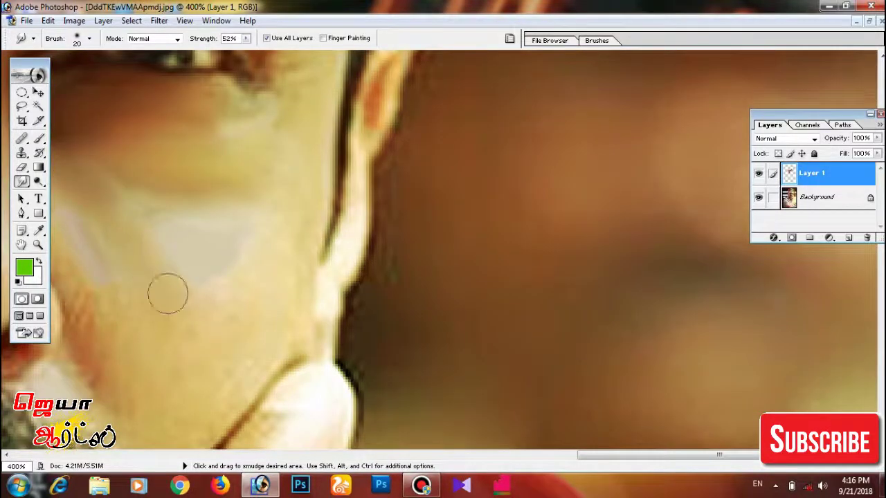
mouse_move(167, 294)
left_mouse_down()
mouse_move(189, 287)
mouse_move(272, 297)
mouse_move(294, 326)
left_mouse_up()
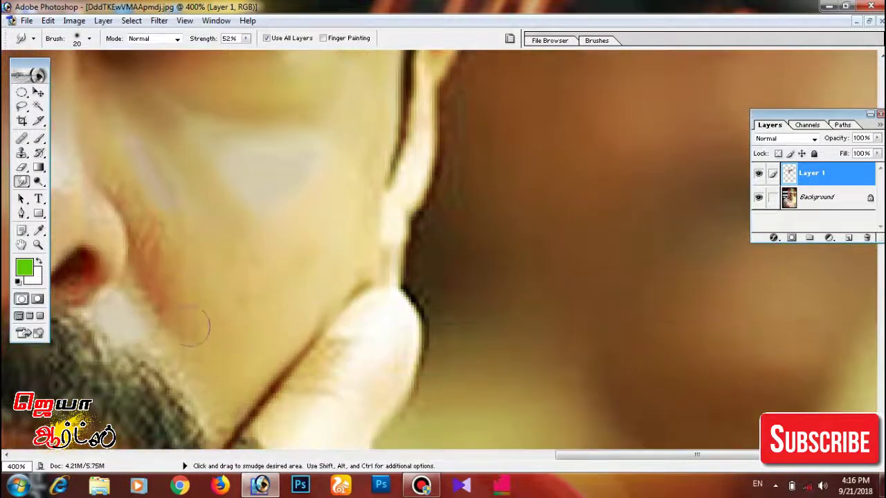
left_click_drag(195, 325, 237, 415)
- Smear the upper eyelid and surrounding eye skin into smooth strokes
scroll(221, 345, "up", 3)
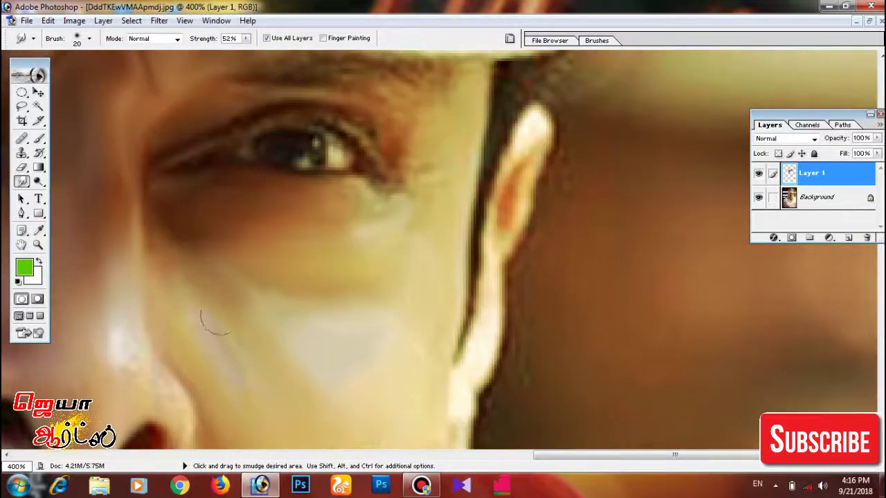
scroll(215, 263, "up", 3)
left_click_drag(221, 178, 333, 185)
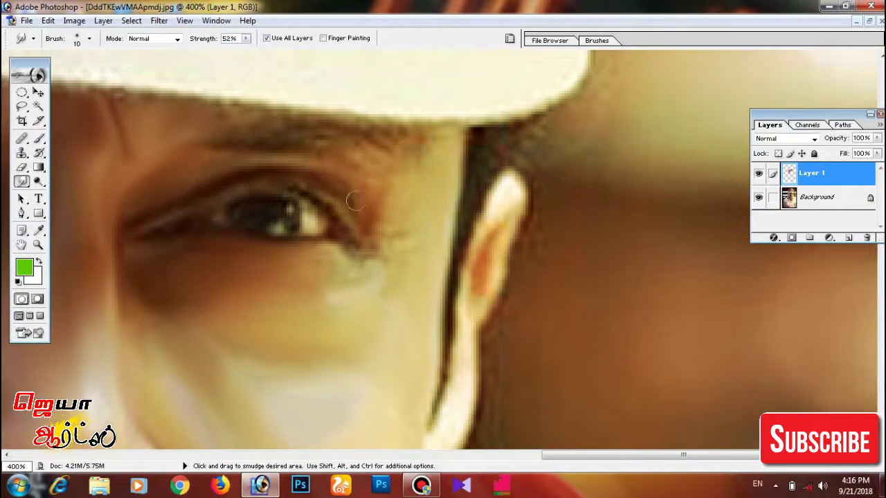
left_click_drag(247, 195, 266, 213)
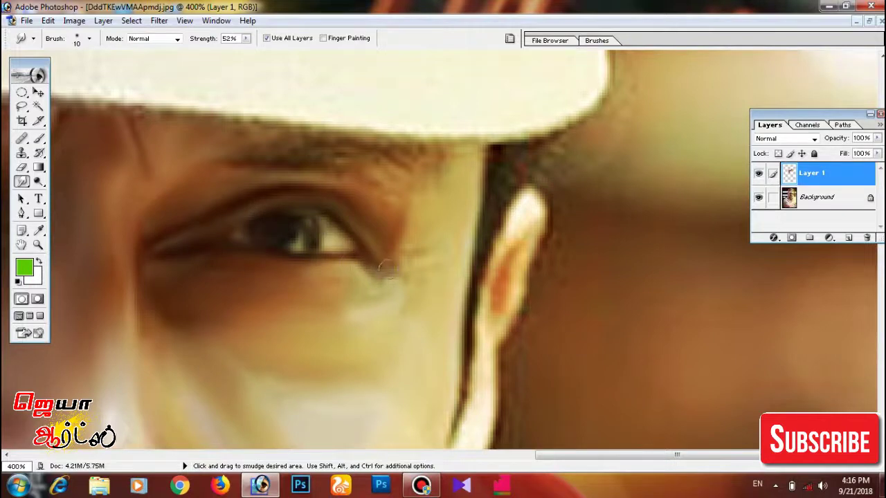
left_click_drag(386, 267, 575, 250)
left_click_drag(206, 167, 365, 158)
left_click_drag(347, 274, 409, 250)
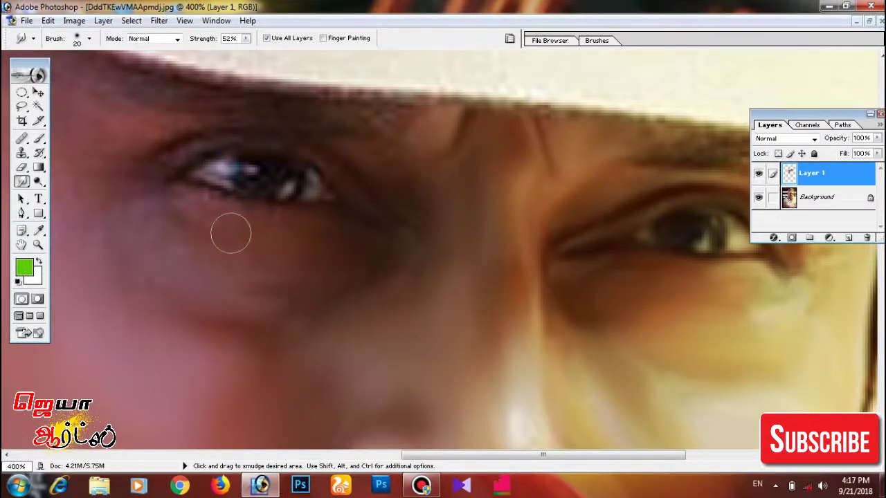
left_click_drag(138, 258, 316, 287)
mouse_move(119, 114)
left_mouse_down()
mouse_move(237, 173)
mouse_move(183, 131)
left_mouse_up()
left_click_drag(434, 224, 352, 262)
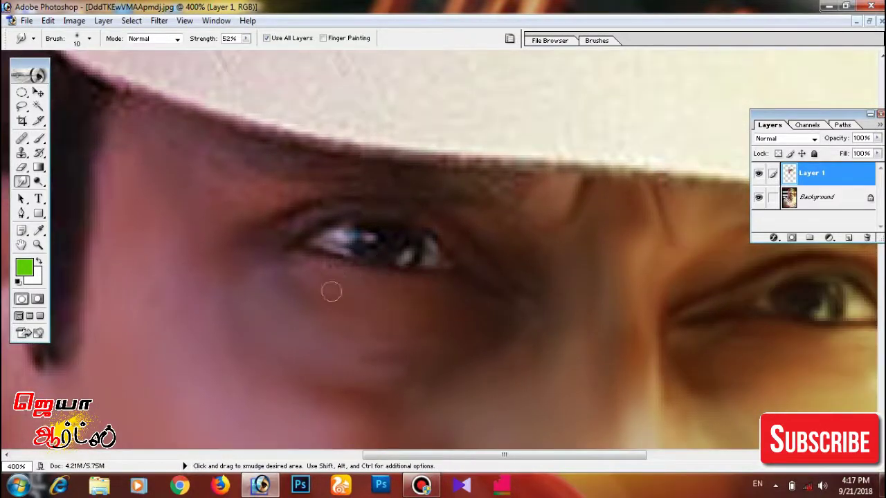
left_click_drag(331, 291, 344, 321)
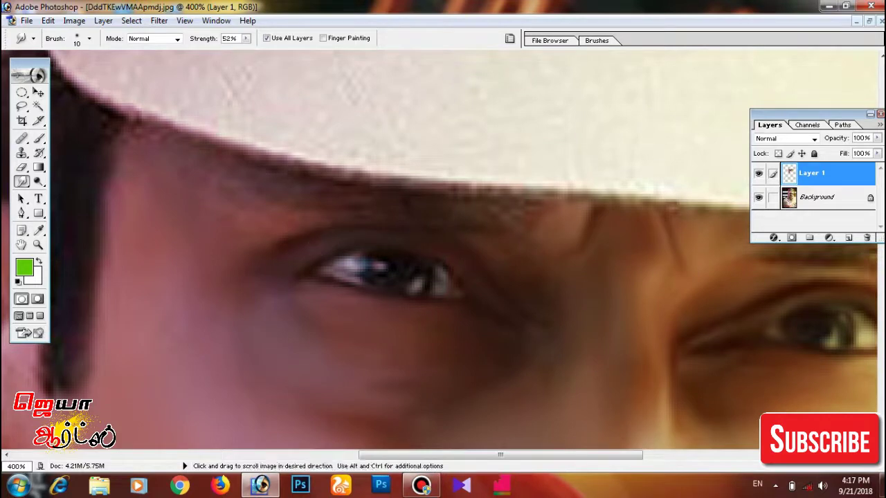
left_click_drag(424, 274, 405, 257)
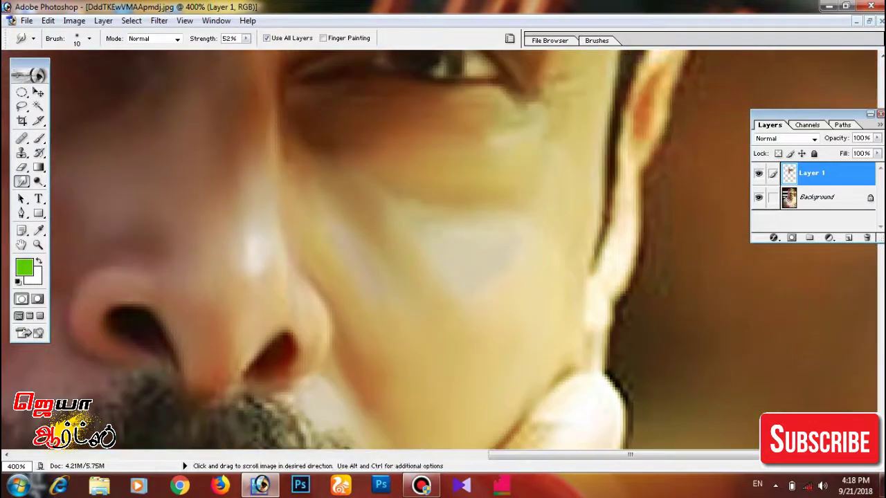
- Switch to a 10 px brush and smooth the bright lip highlights
key("bracketright")
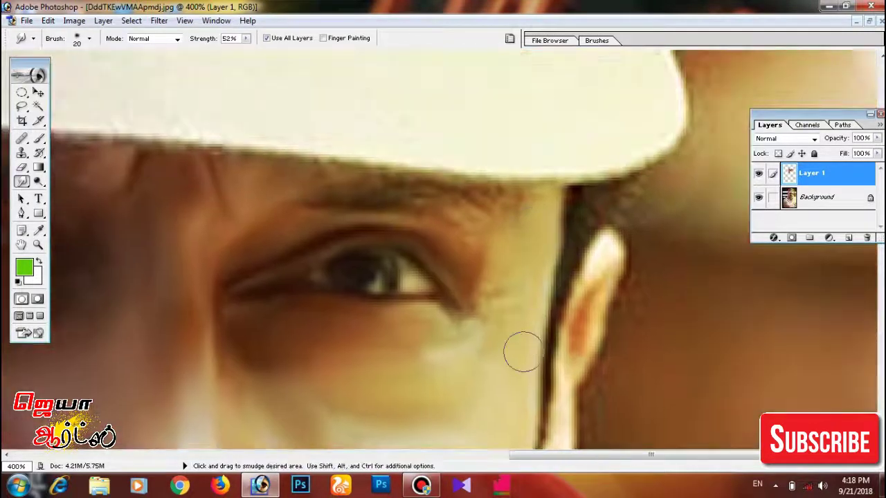
key("bracketleft")
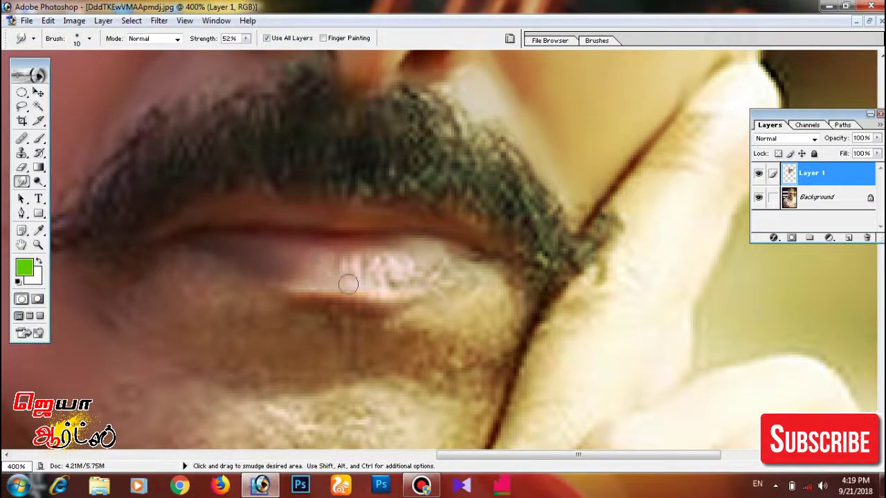
left_click_drag(392, 267, 341, 263)
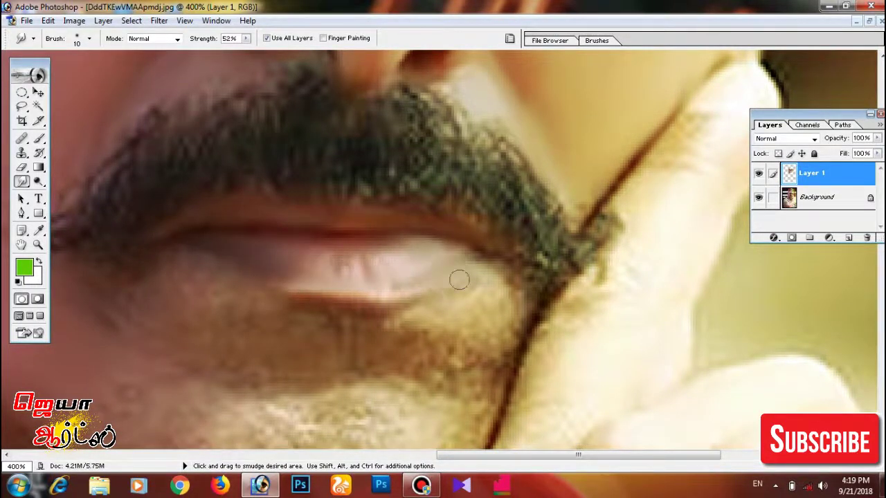
left_click_drag(154, 295, 196, 211)
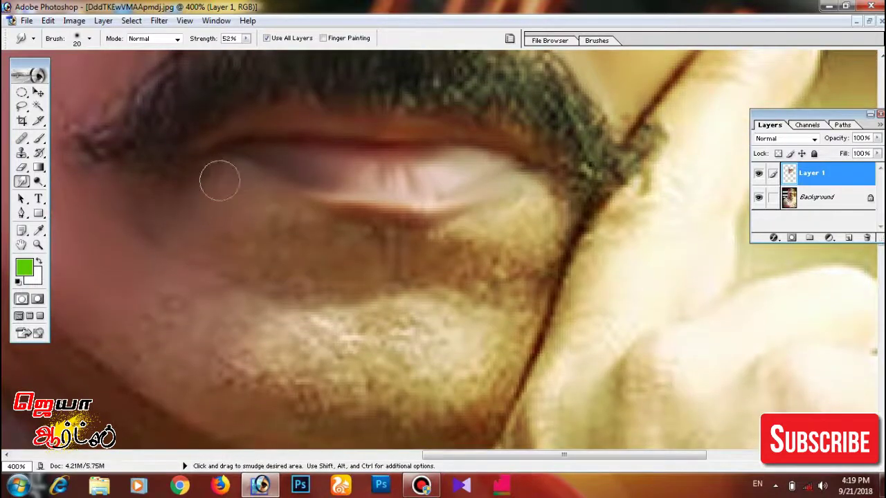
left_click_drag(103, 329, 92, 287)
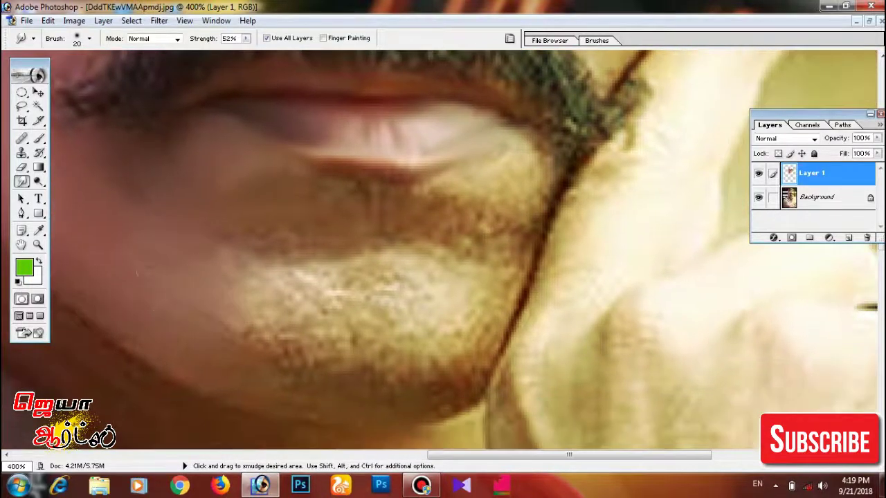
left_click_drag(332, 382, 291, 336)
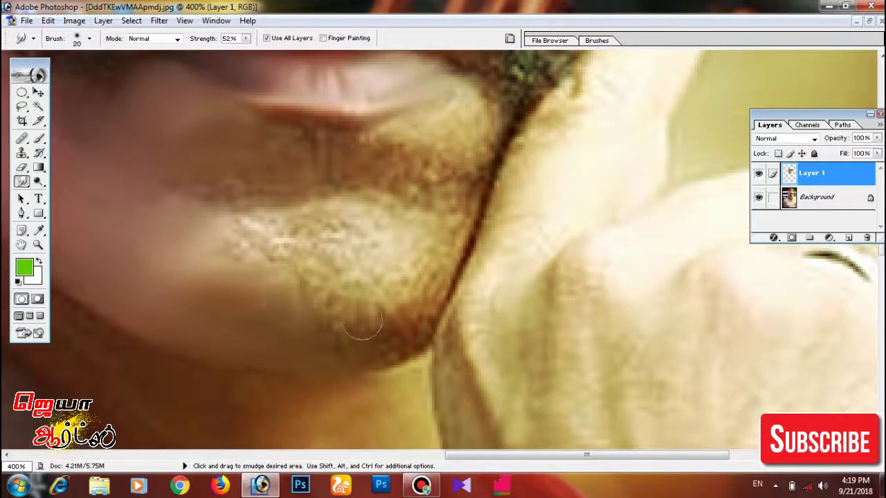
left_click_drag(436, 283, 201, 314)
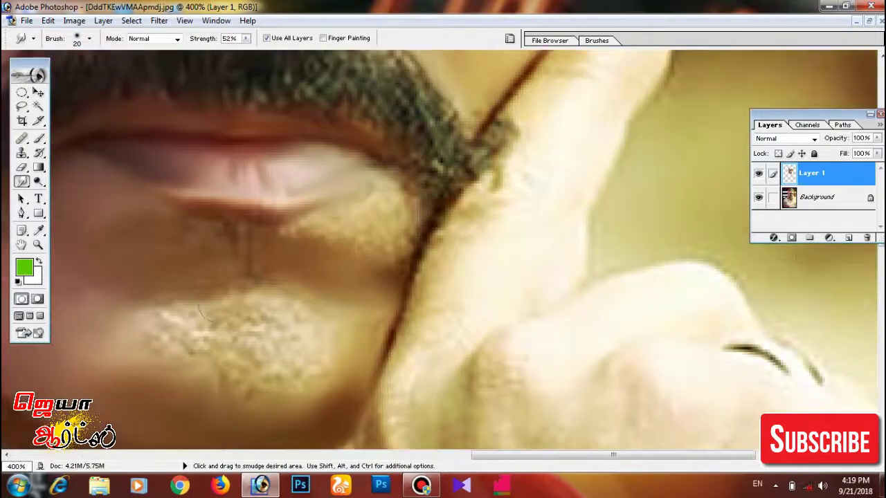
- Set smudge strength to 59% and smooth the chin stubble with a 20 px brush
key("bracketleft")
left_click_drag(246, 38, 272, 52)
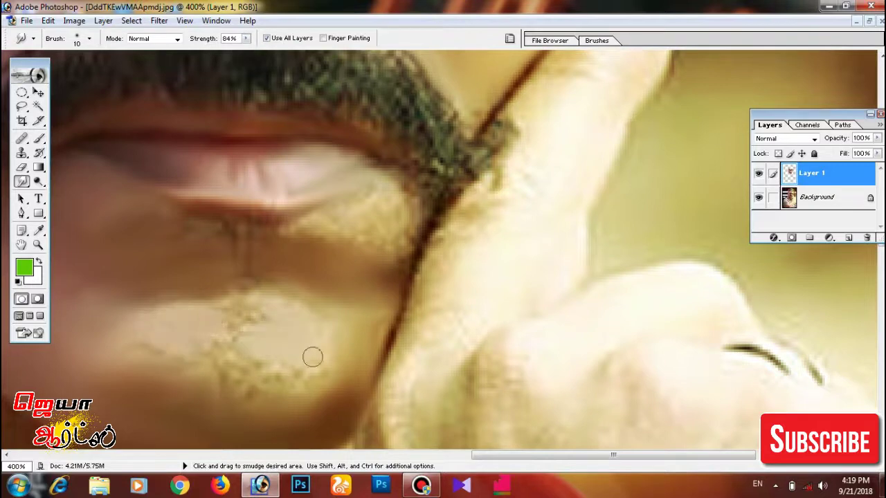
left_click_drag(276, 363, 299, 391)
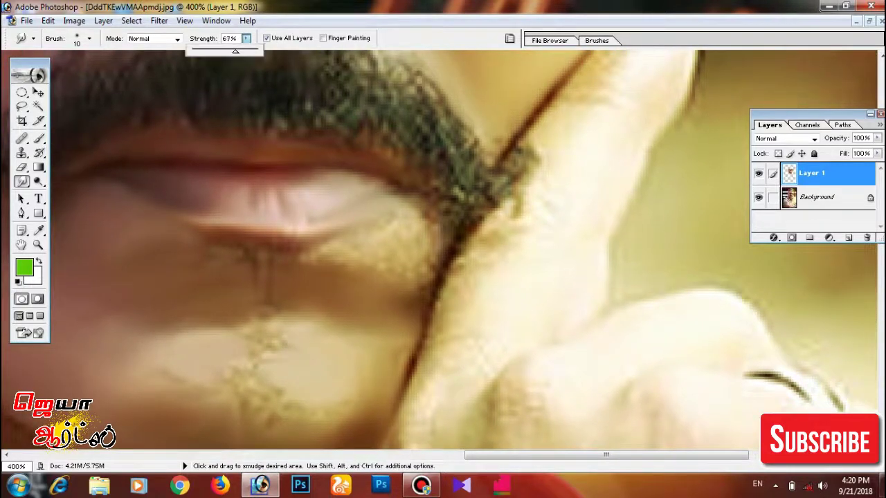
left_click_drag(235, 51, 229, 52)
left_click_drag(247, 398, 251, 329)
key("bracketright")
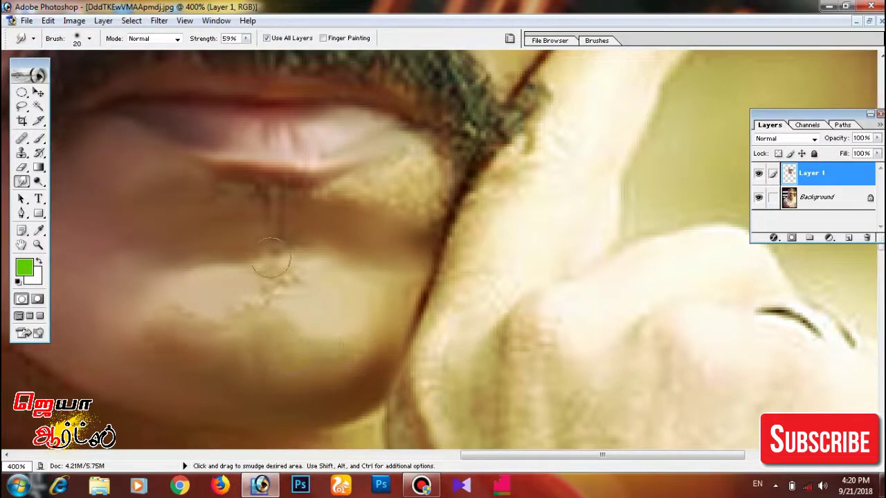
left_click_drag(277, 256, 235, 290)
left_click_drag(235, 242, 366, 267)
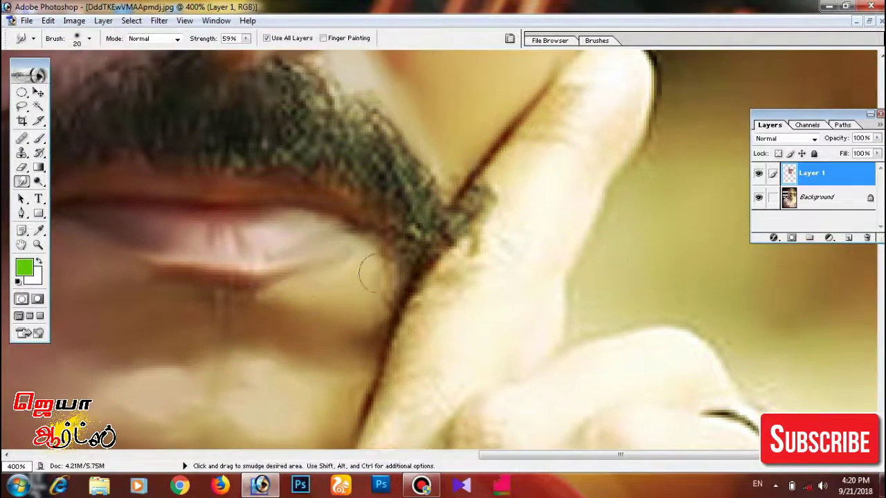
mouse_move(297, 104)
left_mouse_down()
mouse_move(297, 312)
mouse_move(292, 69)
mouse_move(290, 312)
left_mouse_up()
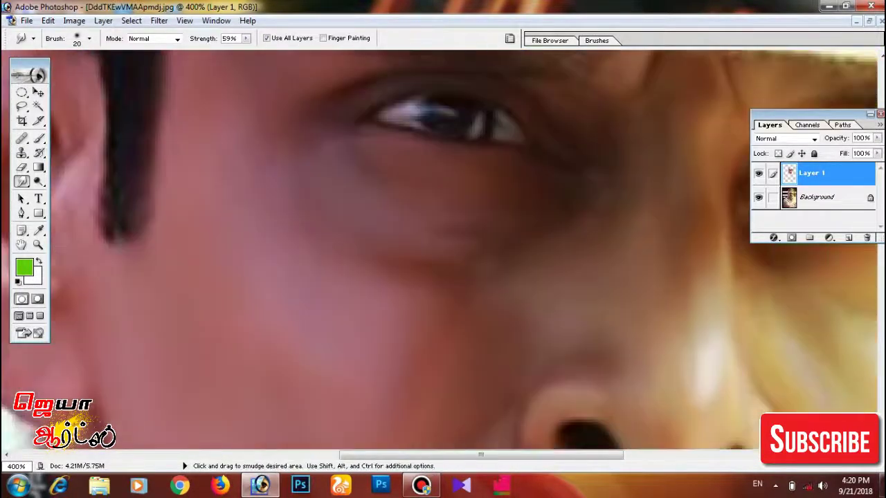
- Smudge the ear and cheek skin into smooth blended strokes
left_click_drag(290, 207, 290, 287)
left_click_drag(152, 207, 269, 207)
mouse_move(104, 159)
left_mouse_down()
mouse_move(270, 286)
mouse_move(277, 442)
left_mouse_up()
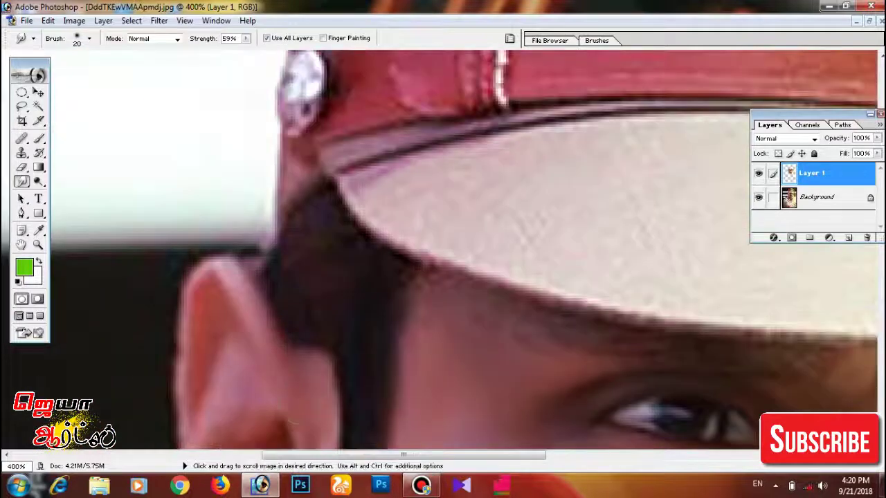
mouse_move(146, 436)
left_mouse_down()
mouse_move(235, 228)
mouse_move(161, 116)
left_mouse_up()
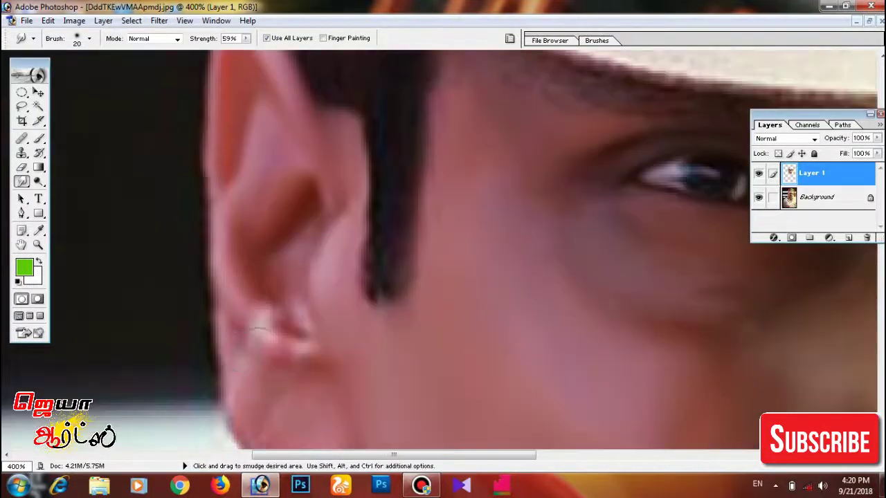
left_click_drag(215, 325, 247, 254)
left_click_drag(415, 207, 408, 242)
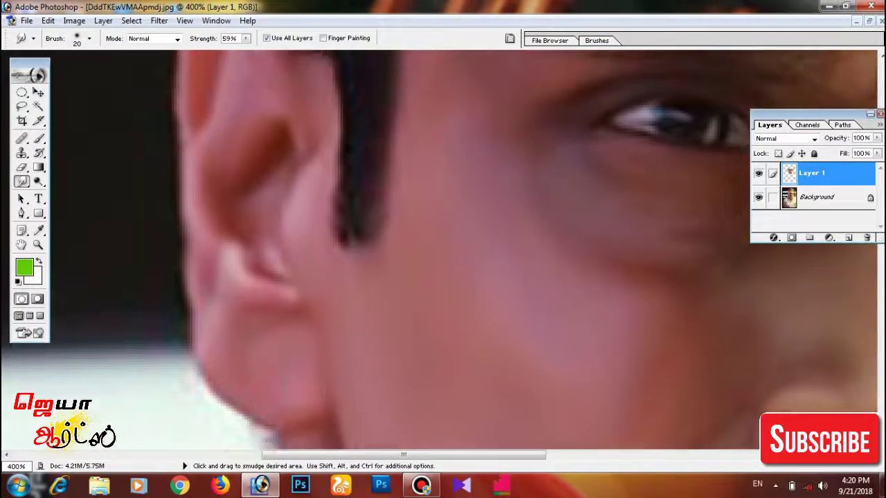
mouse_move(415, 311)
left_mouse_down()
mouse_move(401, 194)
mouse_move(360, 208)
mouse_move(408, 208)
left_mouse_up()
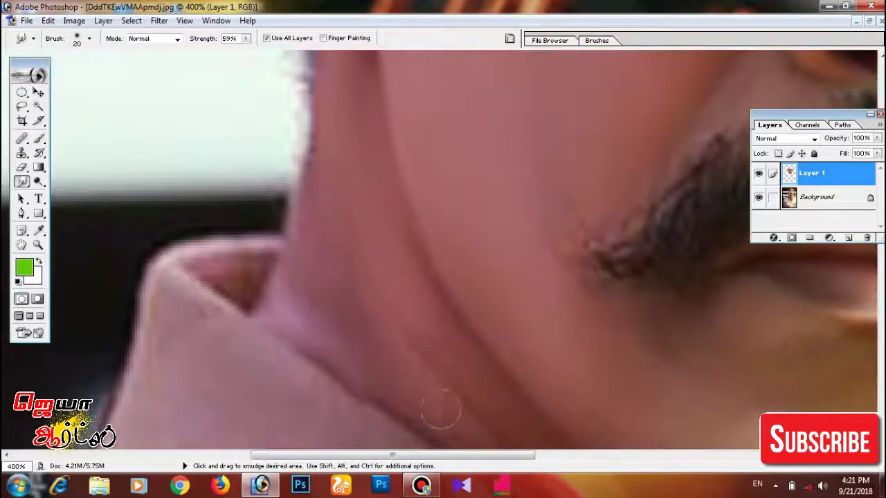
left_click_drag(439, 409, 233, 239)
- Smudge the jawline and neck skin down to the collar
left_click_drag(571, 360, 399, 270)
left_click_drag(623, 318, 518, 251)
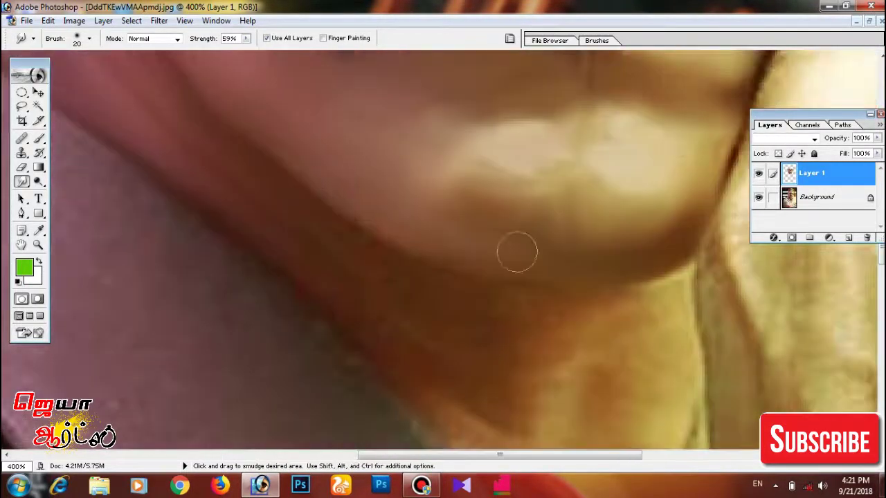
mouse_move(449, 297)
left_mouse_down()
mouse_move(348, 255)
mouse_move(374, 287)
left_mouse_up()
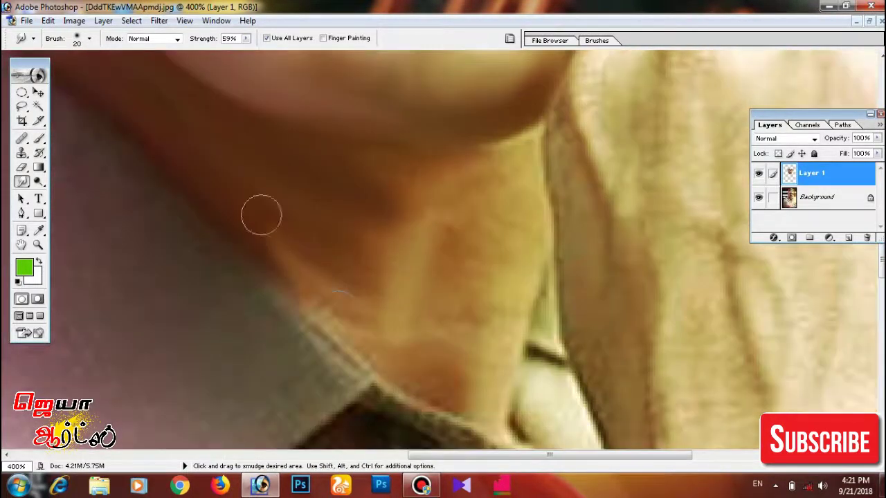
left_click_drag(520, 169, 451, 274)
left_click_drag(454, 330, 443, 387)
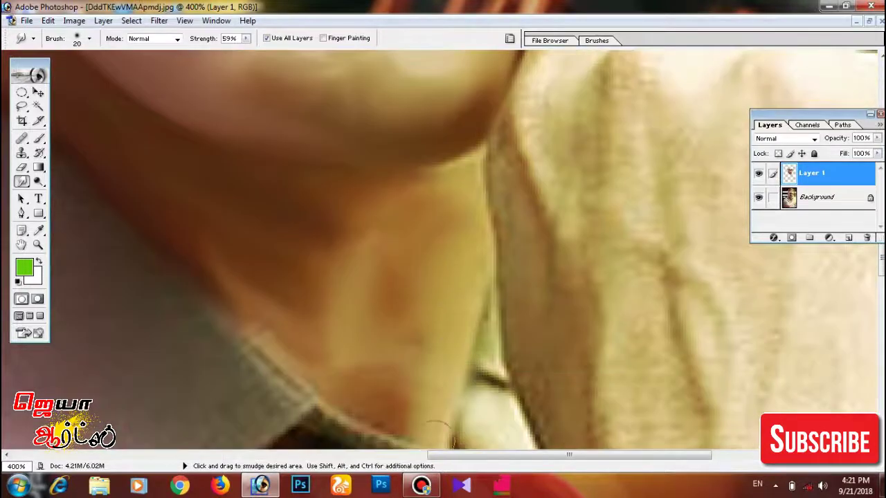
left_click_drag(416, 263, 443, 359)
left_click_drag(429, 208, 454, 301)
left_click_drag(516, 207, 516, 276)
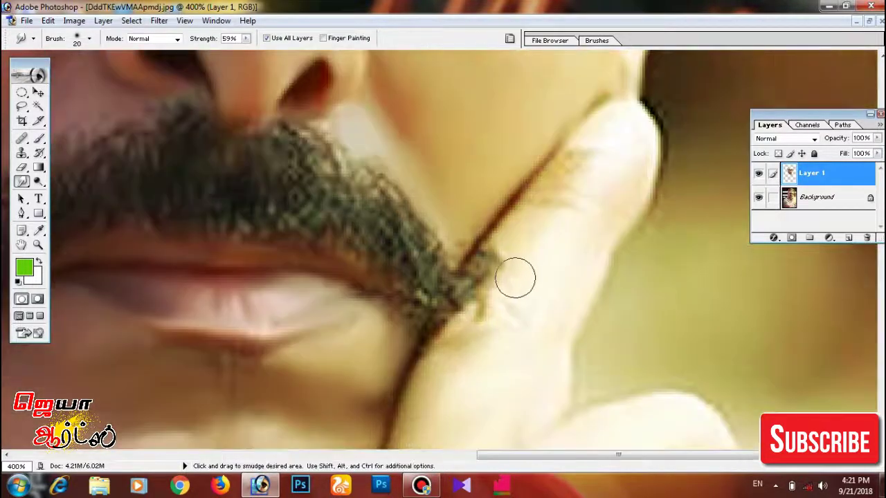
mouse_move(547, 242)
left_mouse_down()
mouse_move(547, 312)
mouse_move(389, 270)
mouse_move(393, 233)
left_mouse_up()
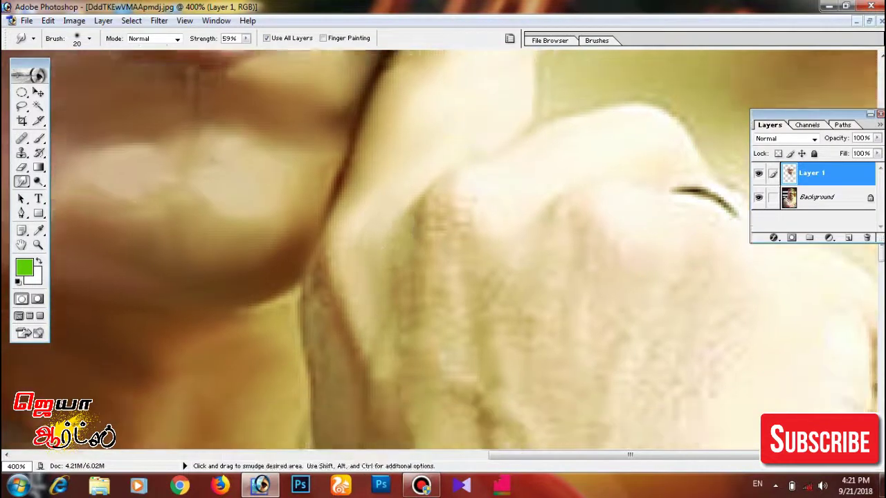
- Pan the view along the raised hand's fingers and knuckle crease
left_click_drag(346, 332, 314, 312)
mouse_move(305, 346)
left_mouse_down()
mouse_move(406, 312)
mouse_move(387, 208)
mouse_move(360, 228)
mouse_move(415, 207)
mouse_move(387, 221)
mouse_move(381, 203)
left_mouse_up()
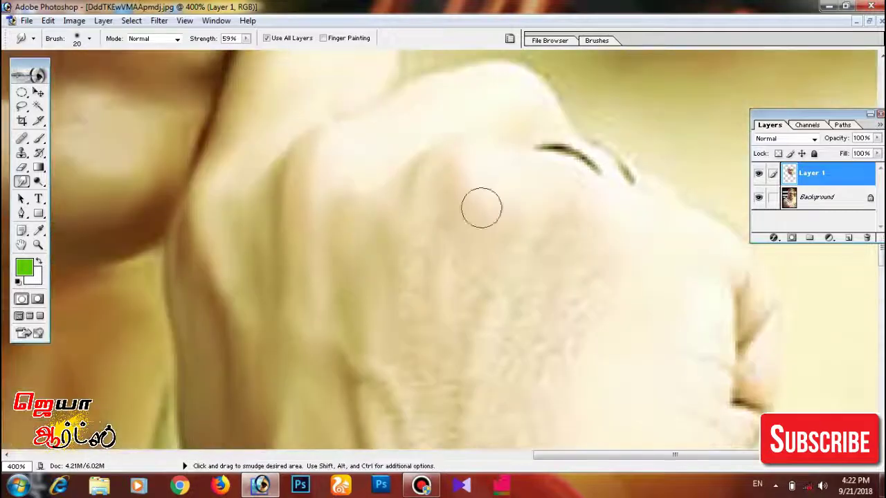
mouse_move(481, 207)
left_mouse_down()
mouse_move(286, 225)
mouse_move(300, 242)
mouse_move(405, 221)
mouse_move(333, 362)
left_mouse_up()
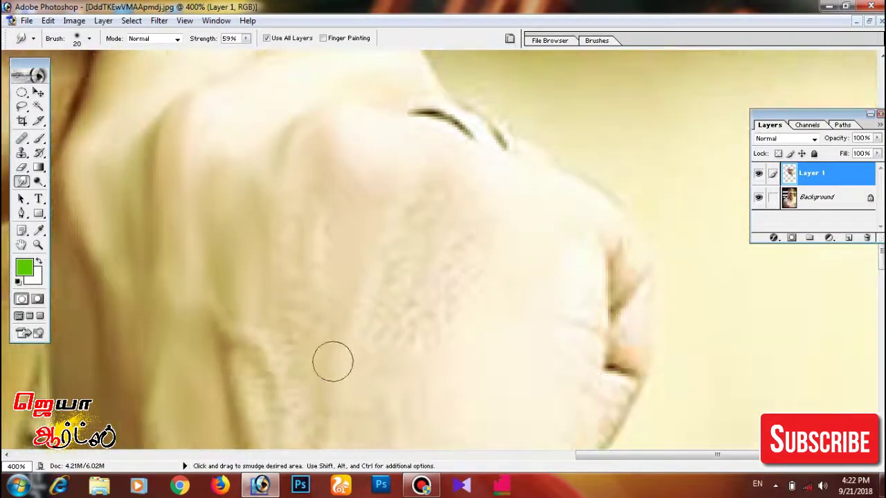
mouse_move(324, 265)
left_mouse_down()
mouse_move(353, 261)
mouse_move(314, 289)
left_mouse_up()
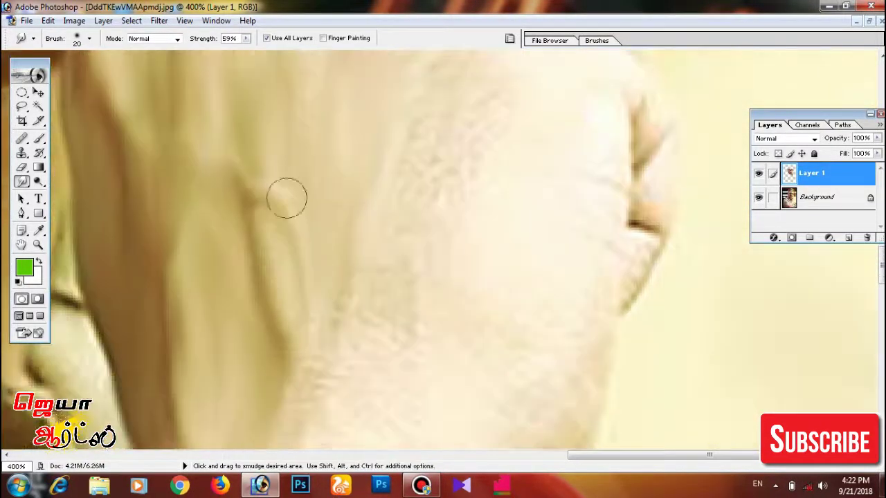
left_click_drag(283, 198, 422, 181)
- Smudge the skin along the knuckle edge with the 20 px, 59% brush
scroll(422, 181, "down", 2)
scroll(376, 290, "down", 2)
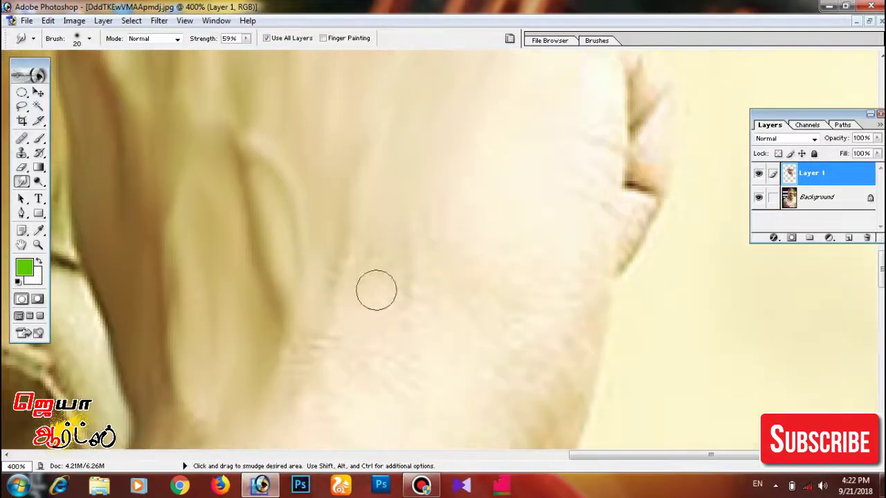
scroll(492, 148, "up", 3)
scroll(564, 181, "down", 1)
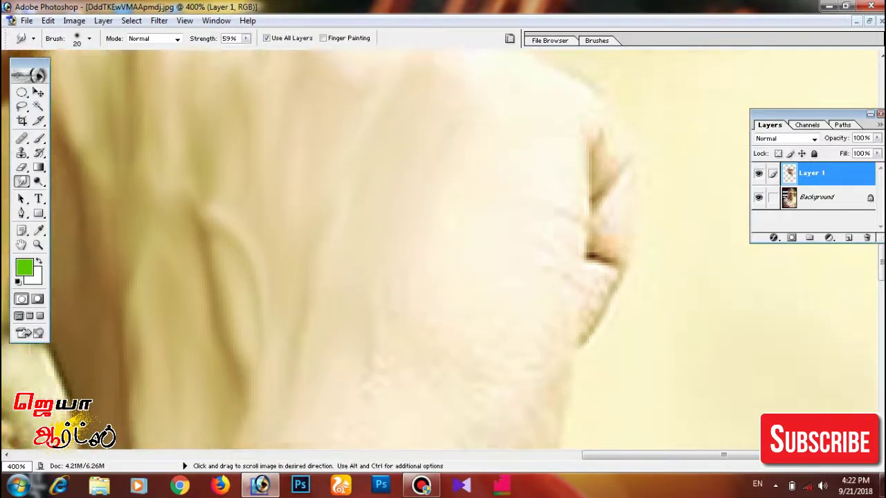
scroll(547, 355, "down", 1)
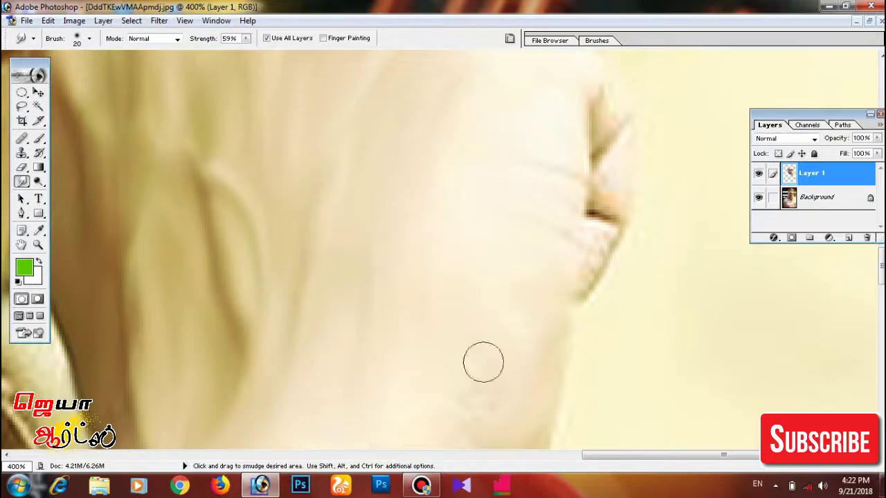
scroll(388, 207, "up", 4)
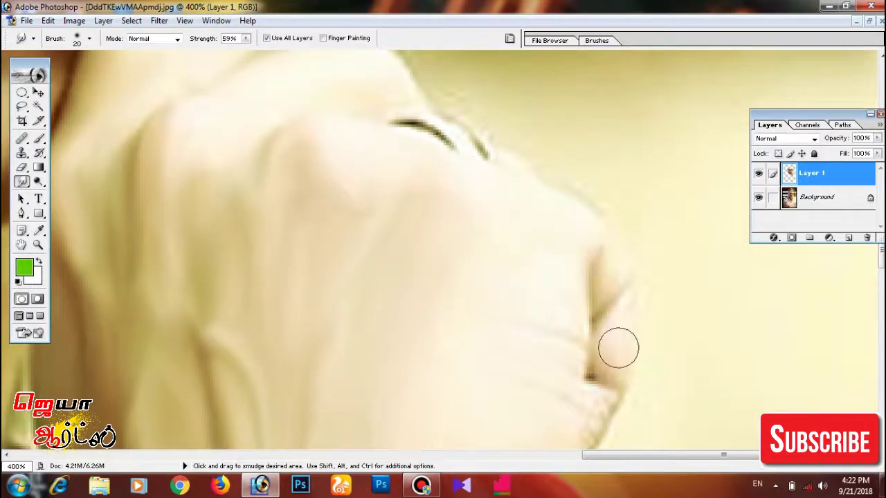
scroll(618, 348, "down", 3)
scroll(498, 366, "down", 5)
left_click_drag(549, 315, 526, 366)
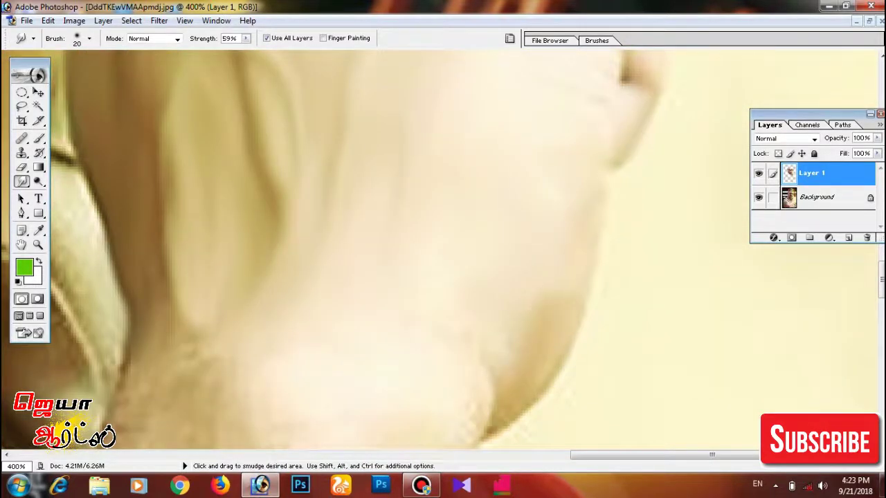
mouse_move(471, 408)
left_mouse_down()
mouse_move(370, 191)
mouse_move(234, 108)
left_mouse_up()
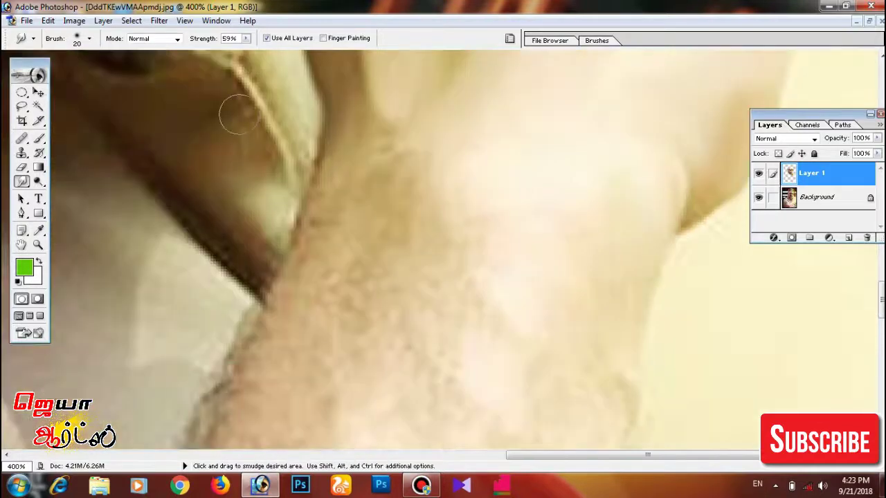
- Pan to the neck and enlarge the Smudge brush from 20 to 70
left_click_drag(310, 279, 327, 193)
scroll(310, 191, "down", 3)
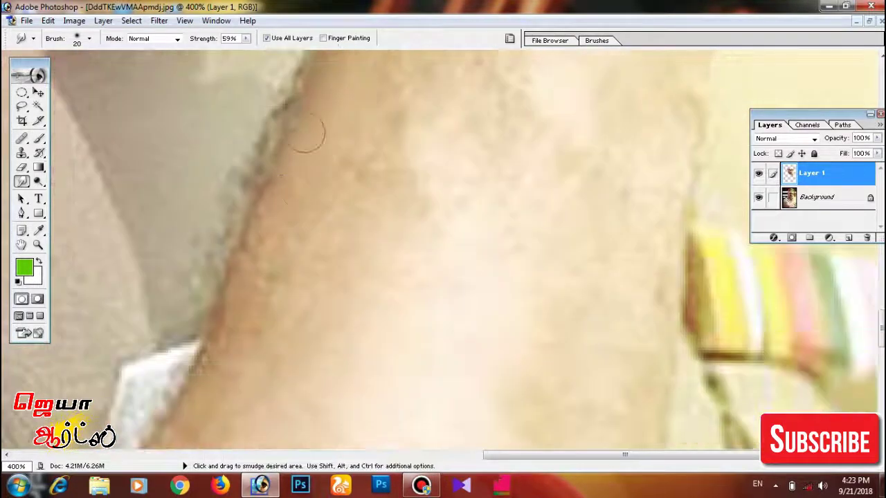
scroll(252, 311, "left", 3)
scroll(251, 311, "down", 3)
scroll(381, 158, "down", 3)
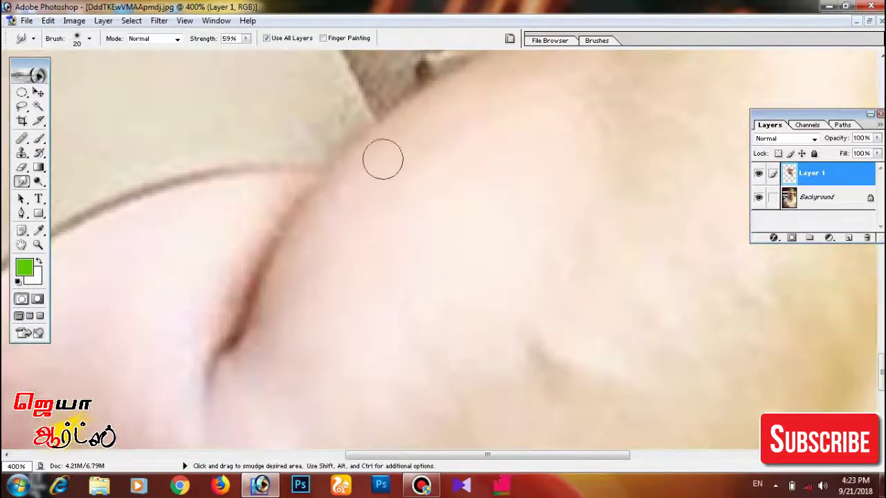
scroll(381, 159, "left", 2)
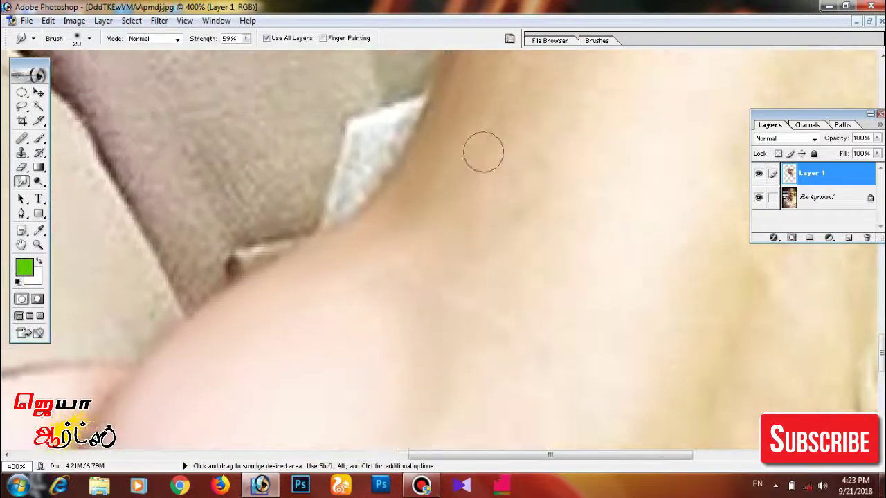
left_click_drag(484, 148, 348, 207)
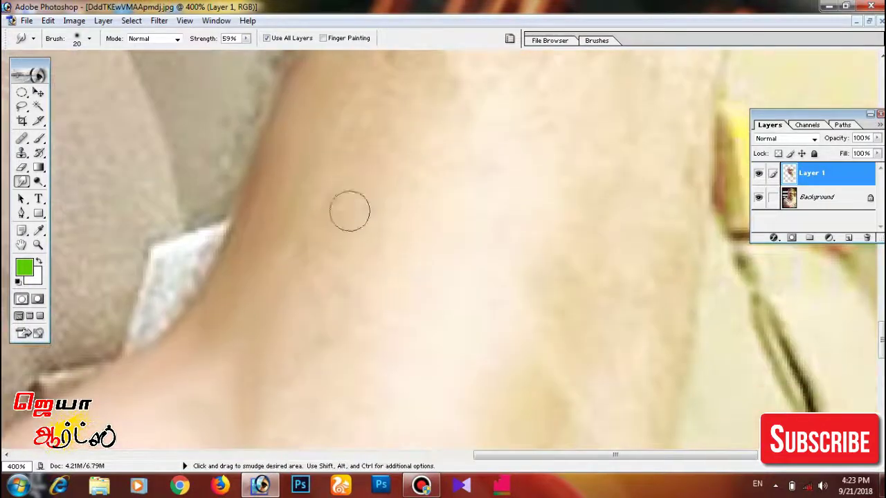
key("bracketright")
key("bracketright")
key("bracketright")
- Smudge the neck, raised hand and forearm skin into soft blends at 400%
left_click_drag(356, 148, 300, 67)
mouse_move(207, 207)
left_mouse_down()
mouse_move(346, 243)
mouse_move(381, 173)
mouse_move(276, 104)
left_mouse_up()
mouse_move(86, 156)
left_mouse_down()
mouse_move(293, 224)
mouse_move(432, 148)
left_mouse_up()
left_click_drag(242, 242, 346, 207)
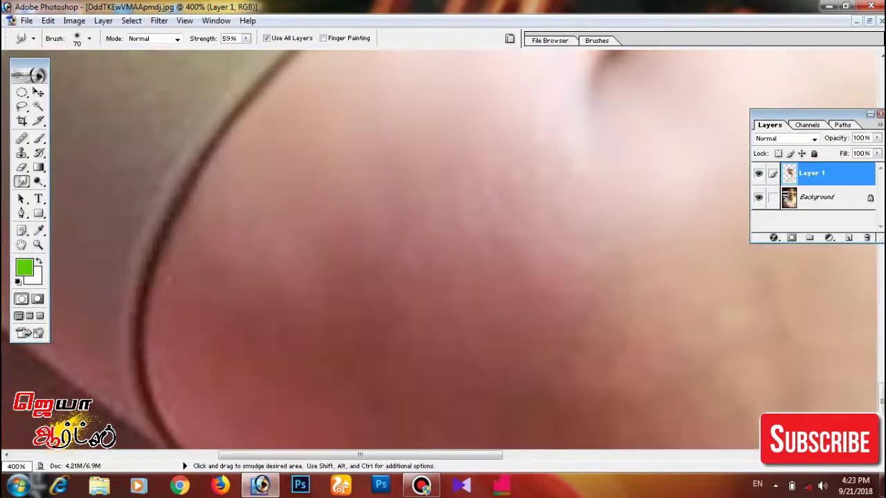
left_click_drag(208, 277, 271, 346)
mouse_move(412, 135)
left_mouse_down()
mouse_move(425, 267)
mouse_move(149, 290)
mouse_move(633, 155)
left_mouse_up()
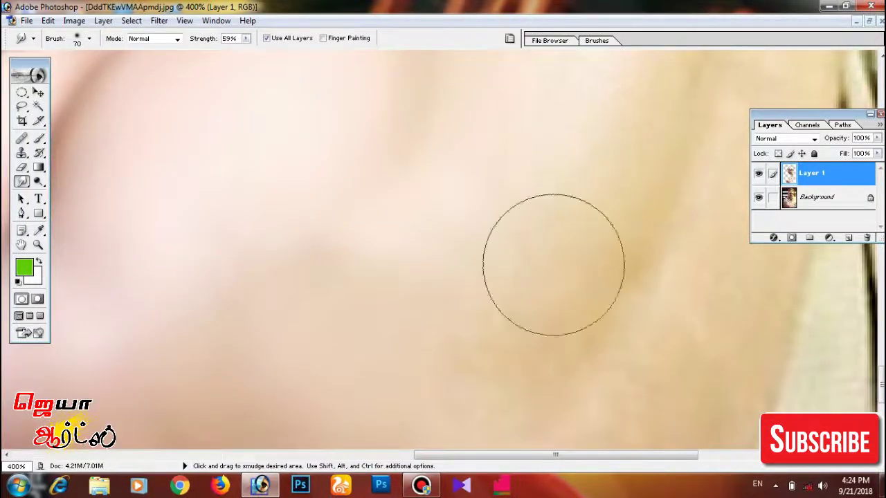
mouse_move(554, 267)
left_mouse_down()
mouse_move(415, 276)
mouse_move(359, 302)
left_mouse_up()
mouse_move(467, 292)
left_mouse_down()
mouse_move(559, 348)
mouse_move(518, 376)
mouse_move(551, 282)
mouse_move(544, 307)
mouse_move(565, 281)
mouse_move(522, 295)
mouse_move(307, 237)
mouse_move(352, 177)
mouse_move(524, 233)
mouse_move(498, 326)
left_mouse_up()
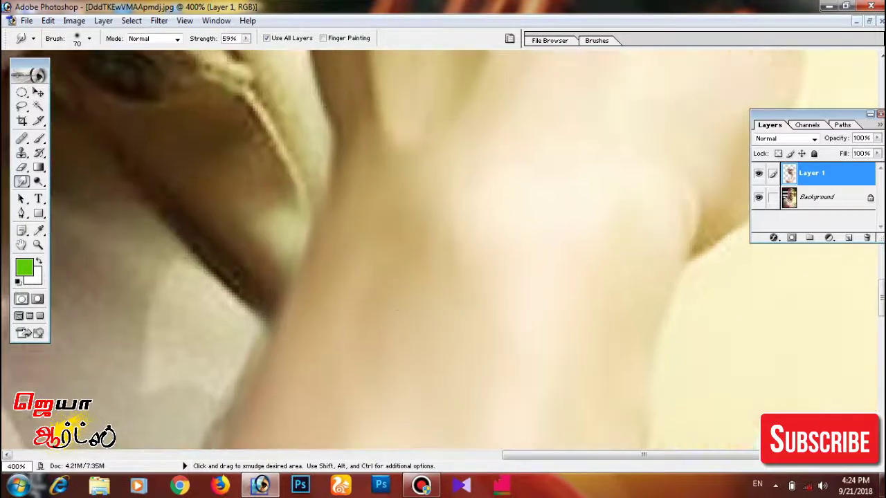
key("ctrl+0")
key("ctrl+plus")
key("ctrl+plus")
- Check the whole portrait and merge the painted layer into the background
mouse_move(498, 208)
left_mouse_down()
mouse_move(498, 415)
mouse_move(485, 360)
mouse_move(484, 401)
left_mouse_up()
key("ctrl+minus")
key("ctrl+minus")
key("ctrl+minus")
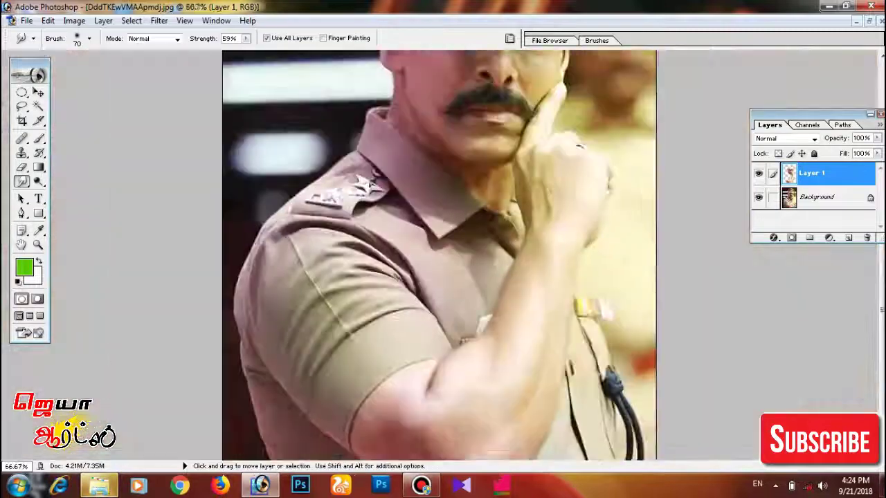
key("ctrl+minus")
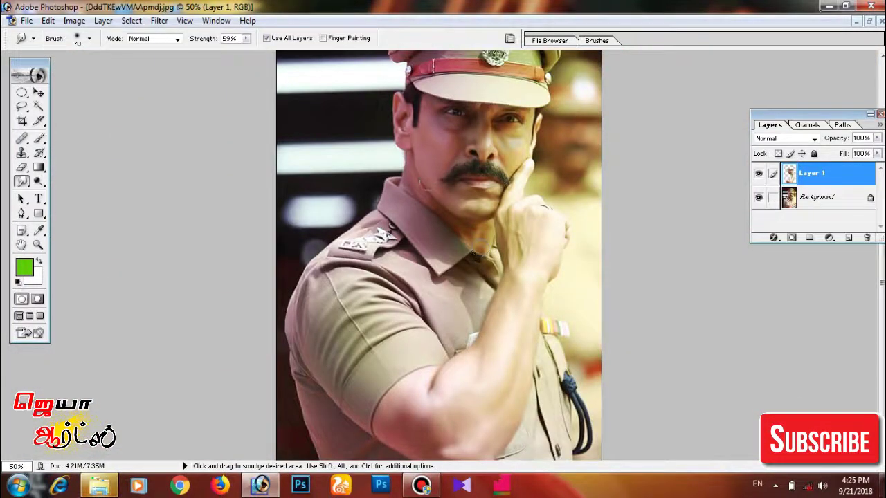
key("ctrl+plus")
key("ctrl+plus")
key("ctrl+plus")
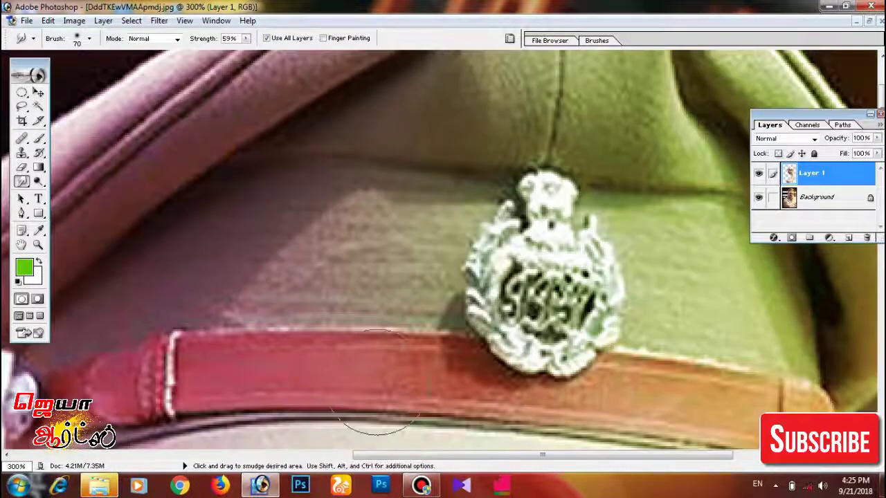
key("ctrl+0")
key("ctrl+e")
- Pick the Pen tool and bring the arm, collar and face into view
key("p")
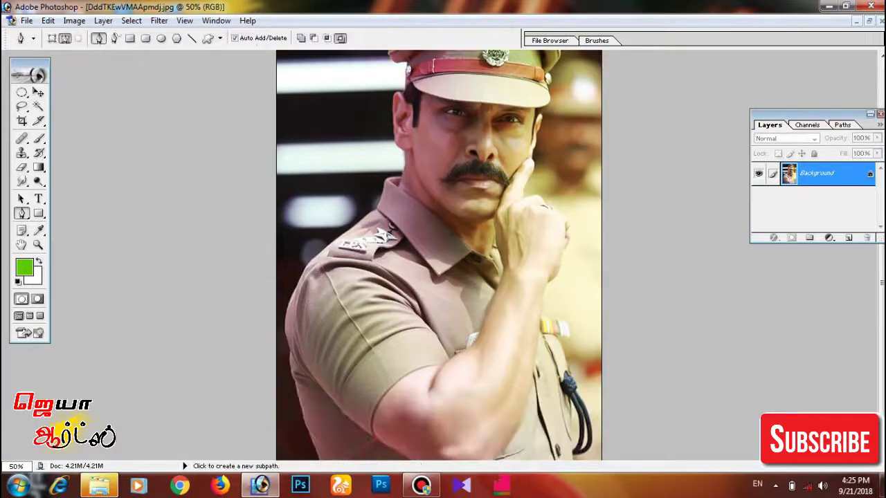
key("ctrl+plus")
key("ctrl+plus")
key("ctrl+plus")
left_click_drag(443, 250, 413, 234)
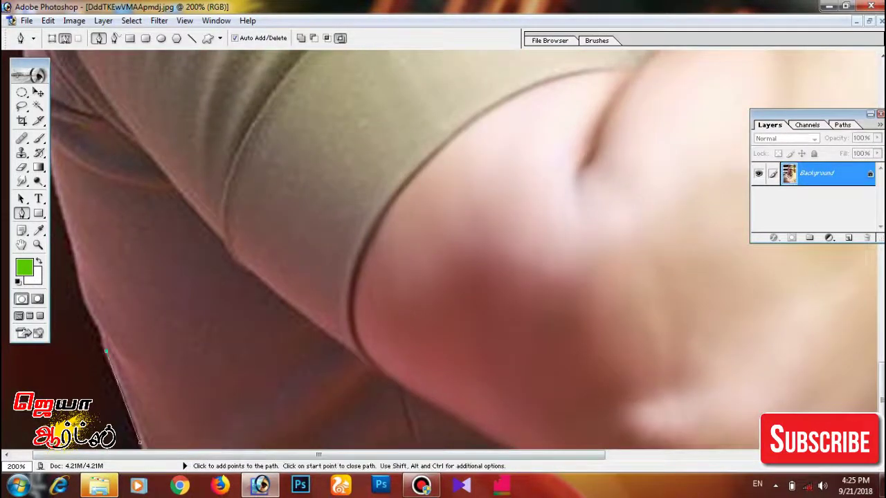
left_click_drag(442, 207, 439, 262)
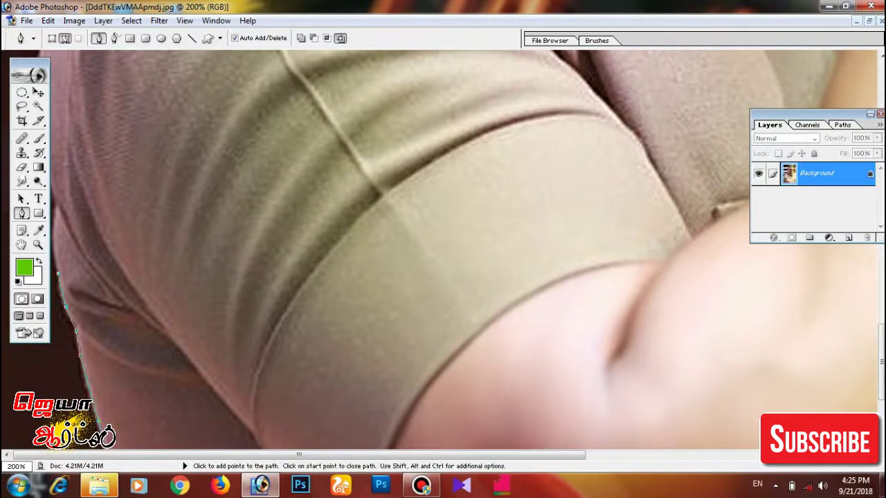
left_click_drag(443, 207, 415, 346)
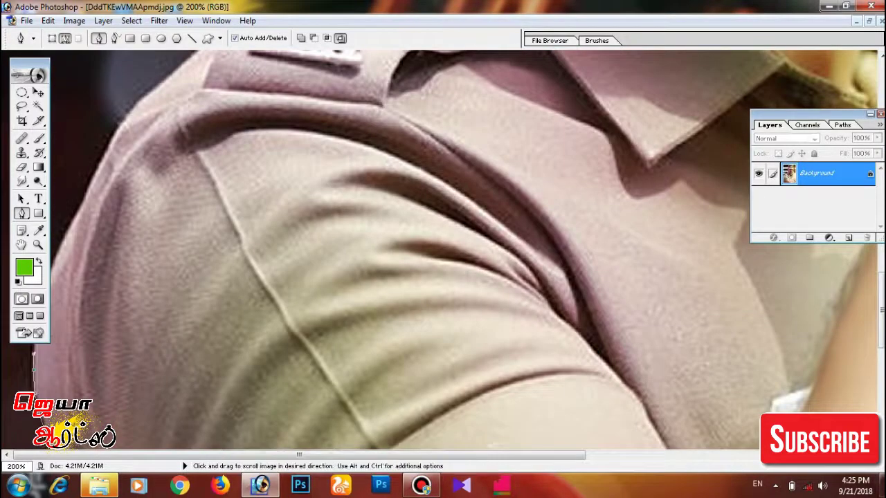
mouse_move(442, 207)
left_mouse_down()
mouse_move(408, 249)
mouse_move(415, 297)
left_mouse_up()
left_click_drag(360, 56, 207, 249)
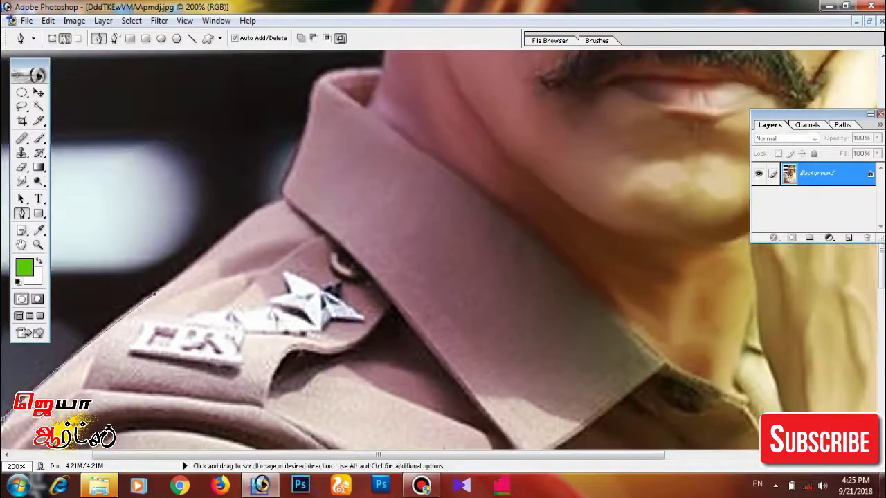
left_click_drag(256, 207, 273, 318)
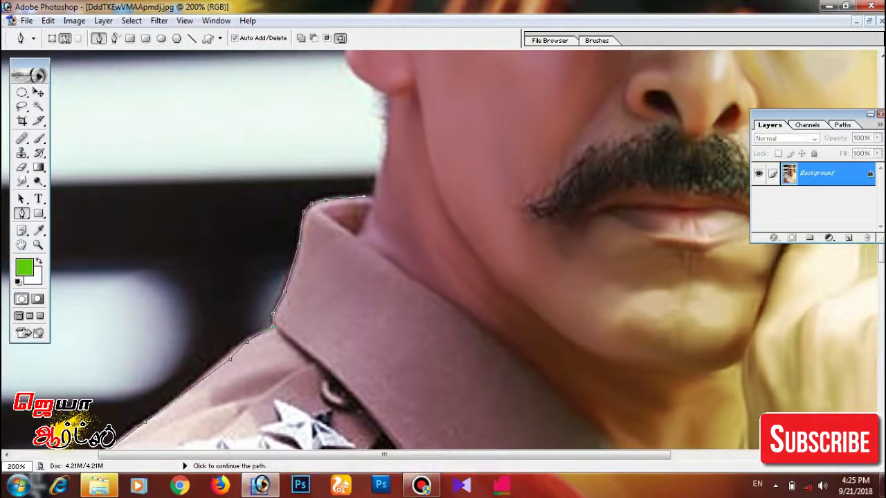
- Trace the outline up the neck to the ear and around the cap
left_click_drag(415, 207, 405, 228)
left_click_drag(404, 138, 394, 298)
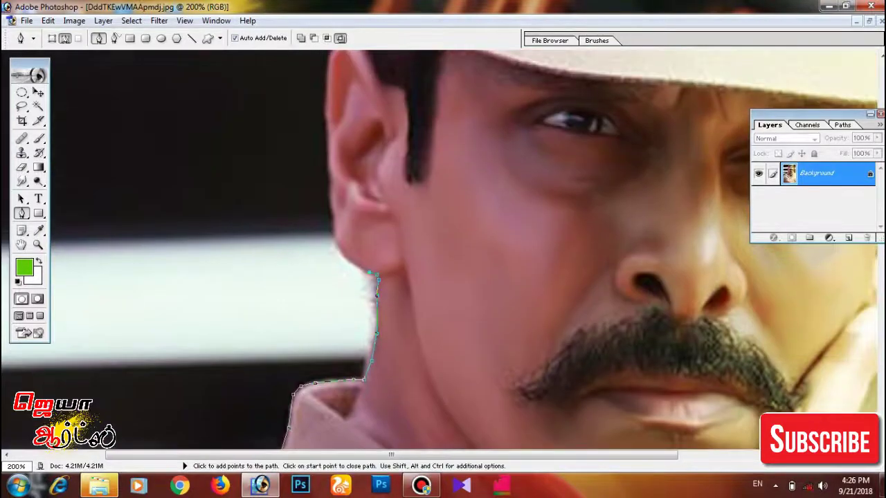
left_click_drag(388, 208, 410, 314)
left_click_drag(353, 301, 380, 421)
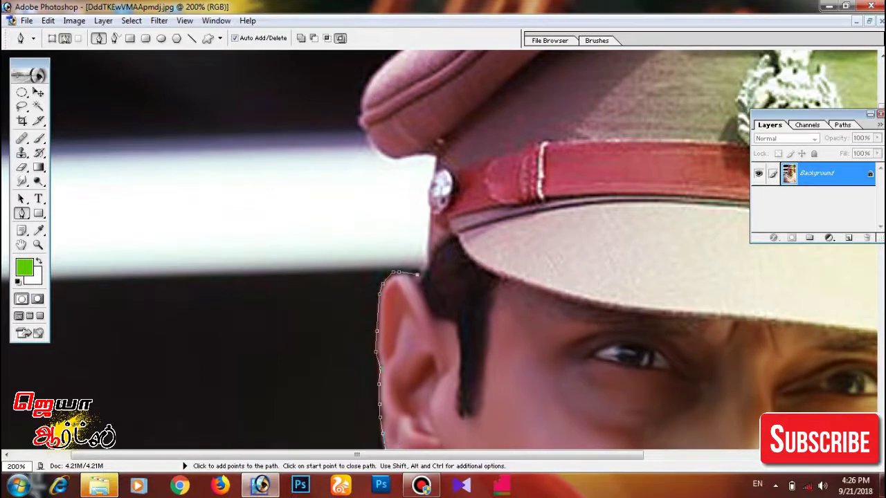
left_click_drag(415, 207, 415, 284)
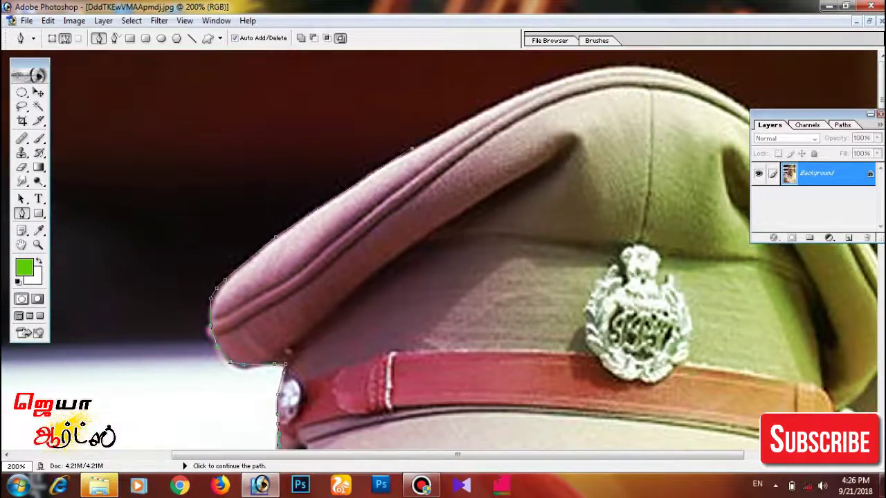
left_click_drag(442, 207, 235, 335)
left_click_drag(484, 277, 356, 274)
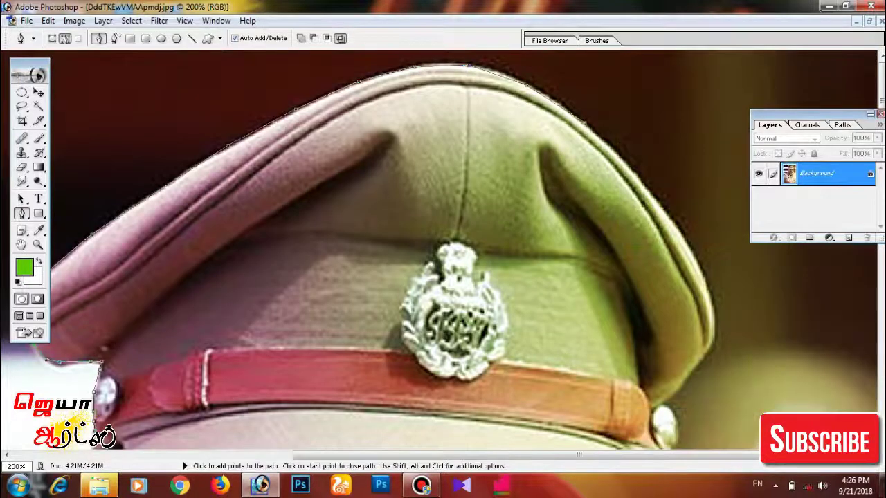
scroll(702, 253, "down", 1)
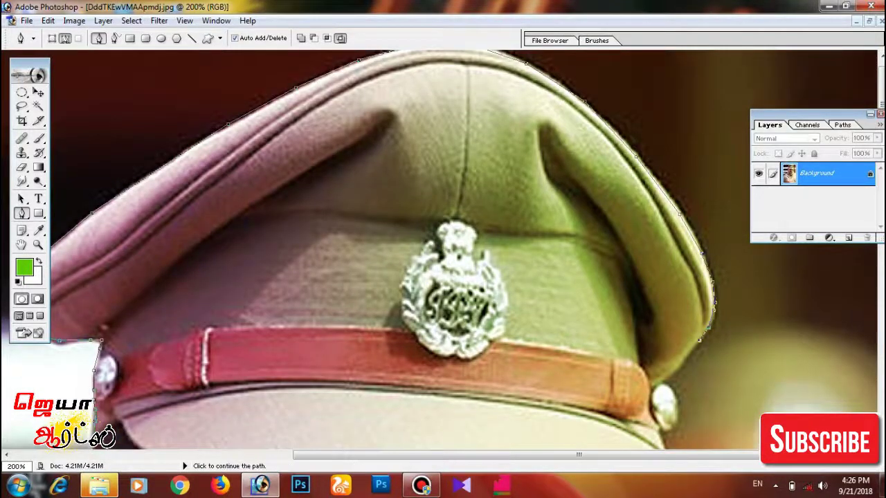
scroll(703, 253, "down", 5)
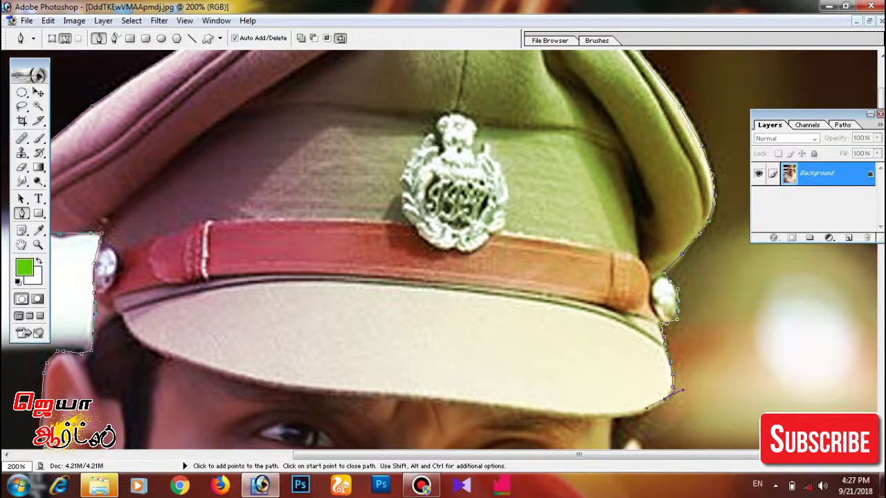
key("ctrl+plus")
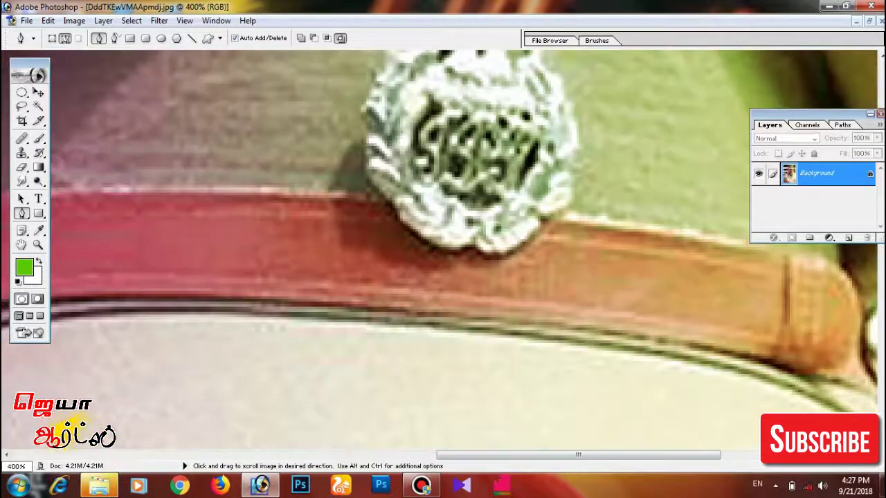
key("ctrl+plus")
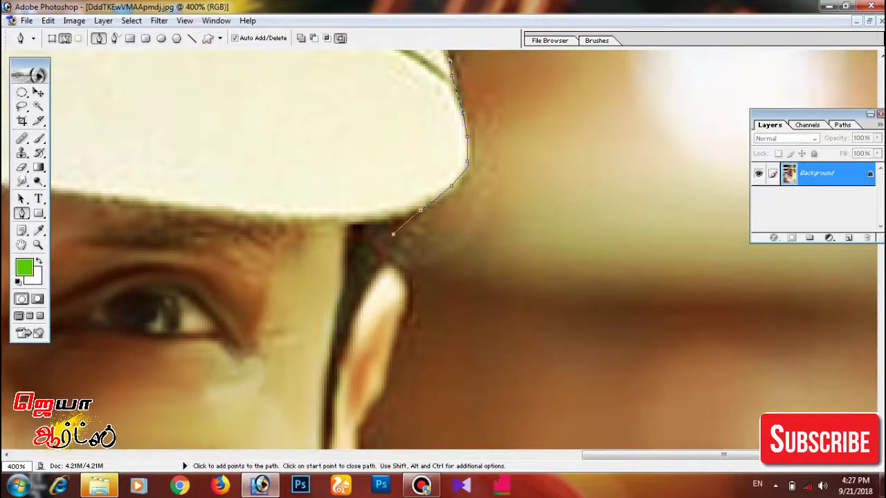
scroll(405, 173, "down", 5)
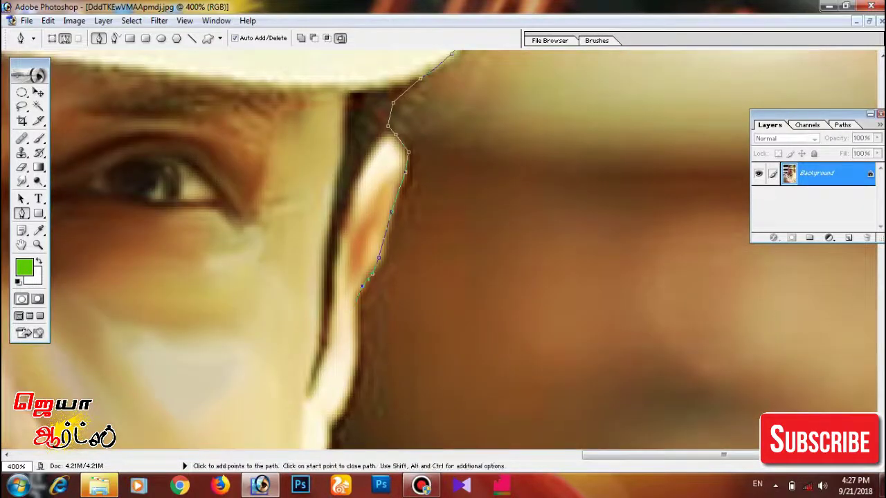
scroll(358, 225, "down", 5)
- Add outline points down the ear's edge and along the jaw
left_click(358, 225)
scroll(359, 225, "down", 5)
left_click(326, 228)
scroll(327, 229, "down", 3)
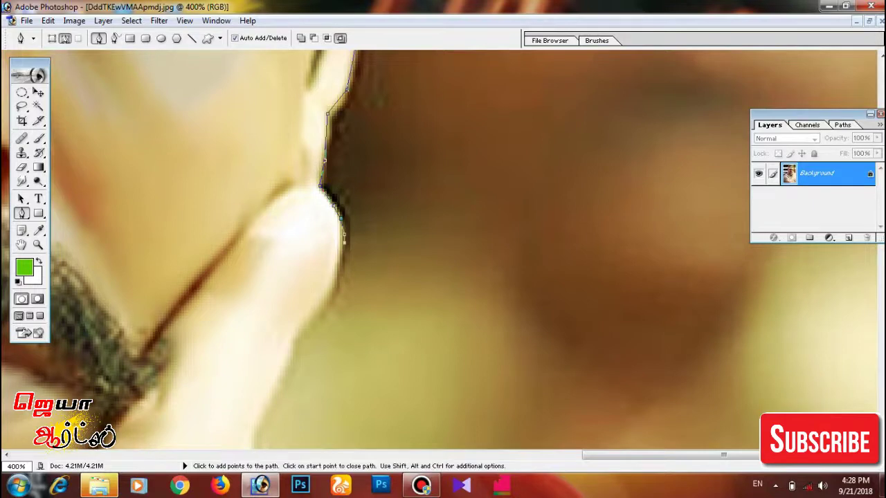
scroll(443, 256, "down", 5)
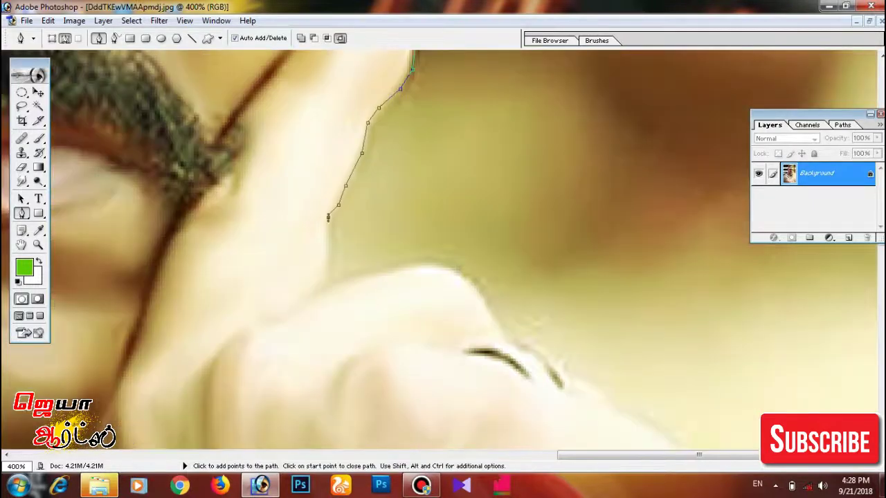
scroll(443, 250, "down", 5)
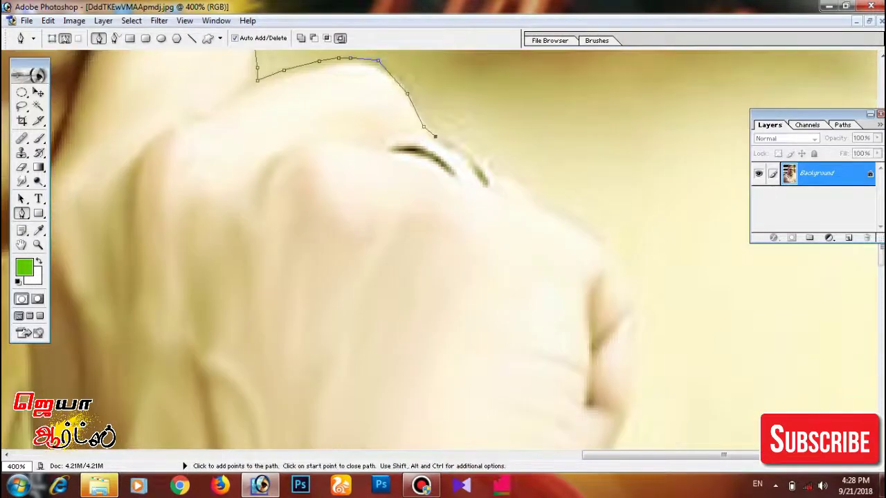
scroll(619, 229, "down", 1)
- Extend the outline across the hand's knuckles, wrist and forearm edge
left_click(619, 229)
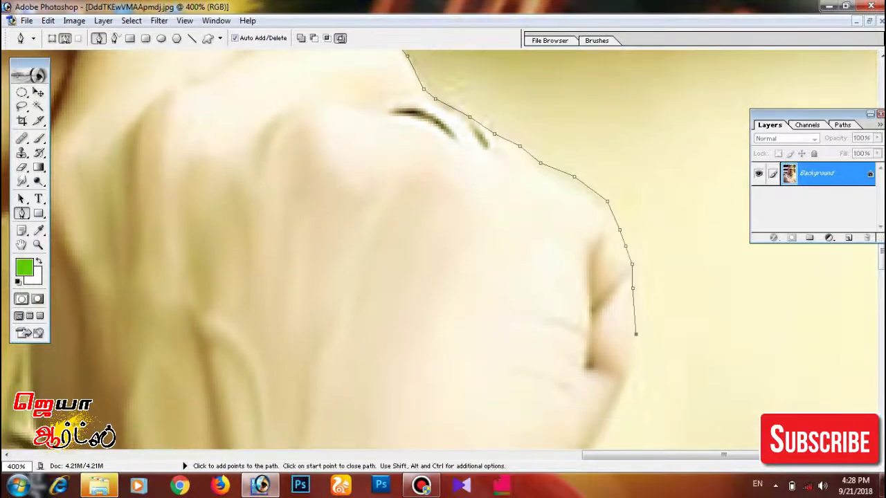
scroll(603, 305, "down", 3)
left_click(604, 305)
scroll(573, 226, "down", 4)
left_click(574, 226)
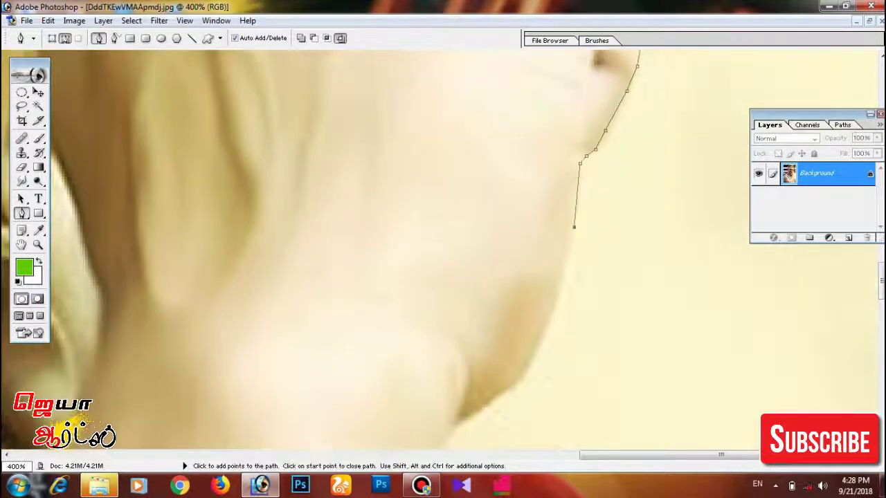
scroll(510, 387, "down", 3)
left_click(490, 253)
scroll(490, 253, "down", 4)
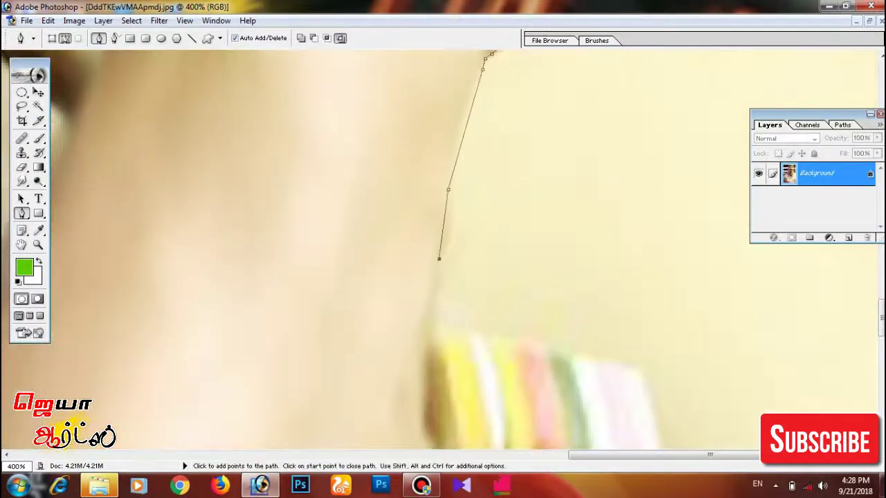
left_click(584, 251)
key("ctrl+0")
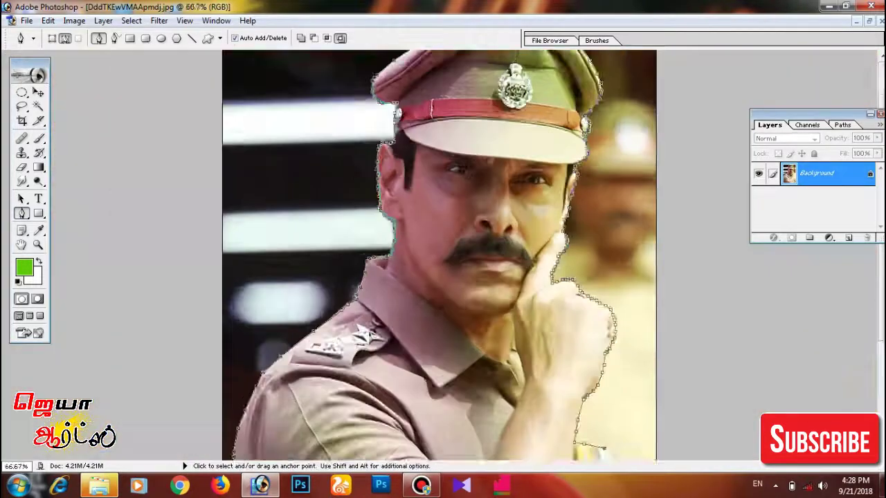
key("ctrl+plus")
key("ctrl+plus")
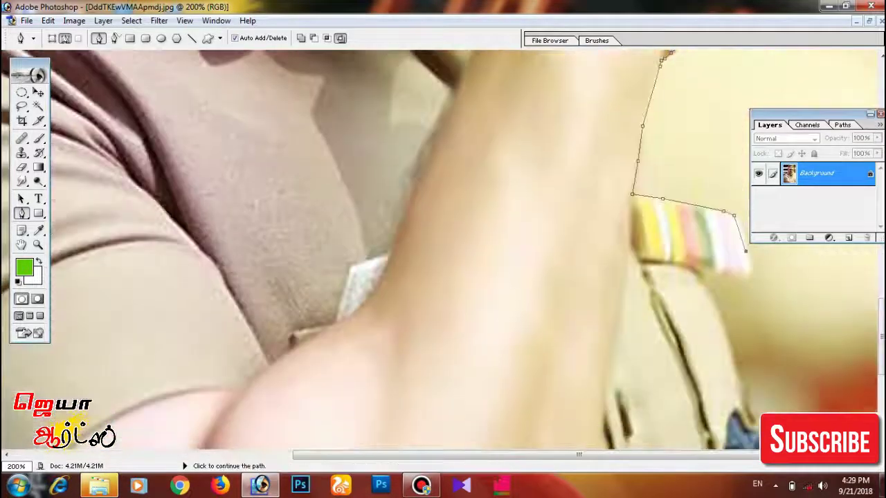
- Trace around the ribbon badge, shirt pocket edge and holster strap
left_click(721, 310)
scroll(721, 310, "down", 3)
left_click(734, 258)
left_click(749, 320)
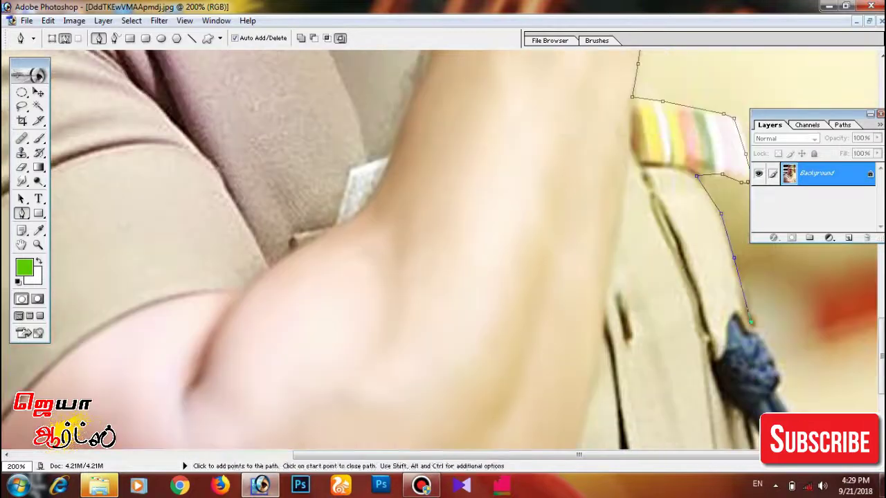
scroll(779, 374, "down", 5)
left_click(799, 269)
scroll(823, 334, "down", 3)
left_click(839, 350)
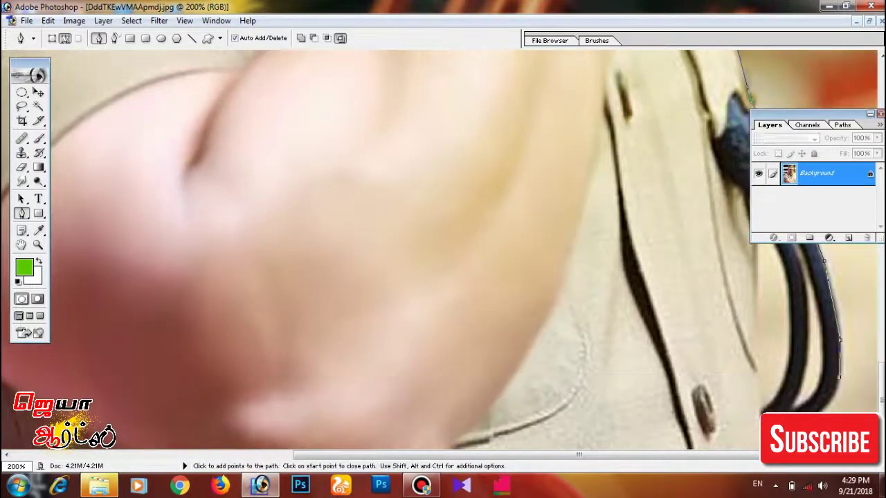
key("ctrl+minus")
- Copy the feathered path selection of the officer to Layer 1 and hide Background
key("ctrl+minus")
key("ctrl+minus")
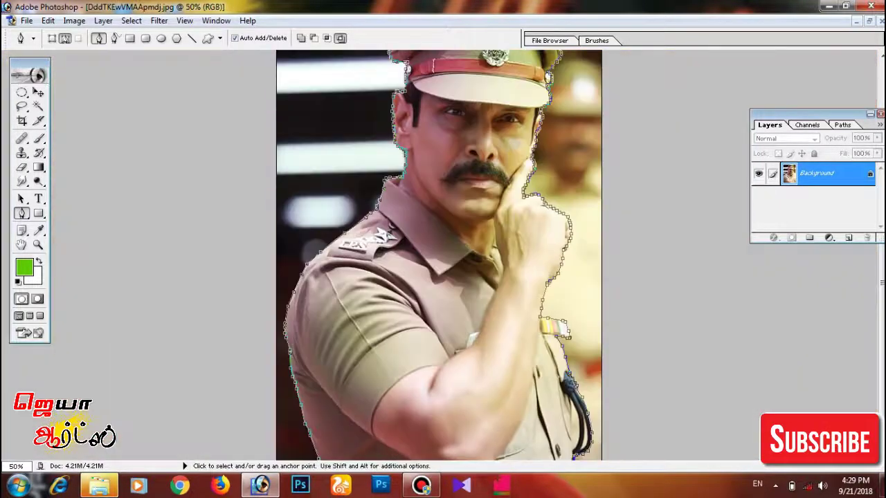
key("ctrl+minus")
key("ctrl+Return")
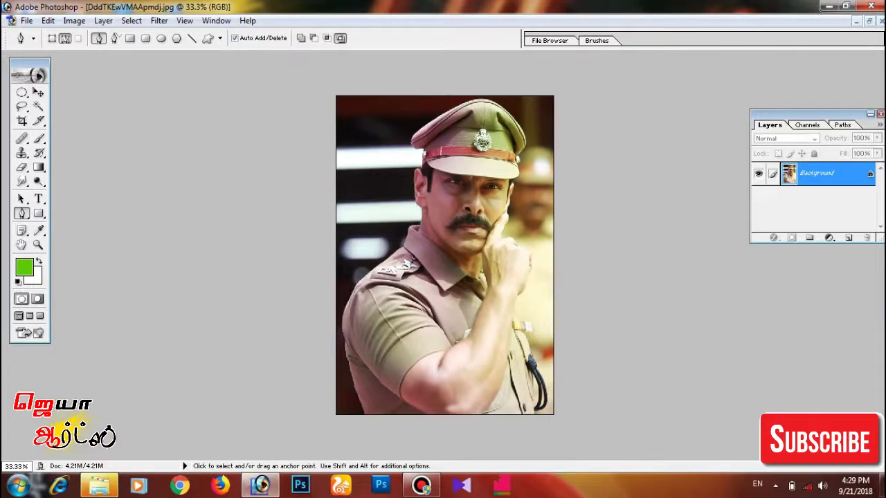
left_click(131, 20)
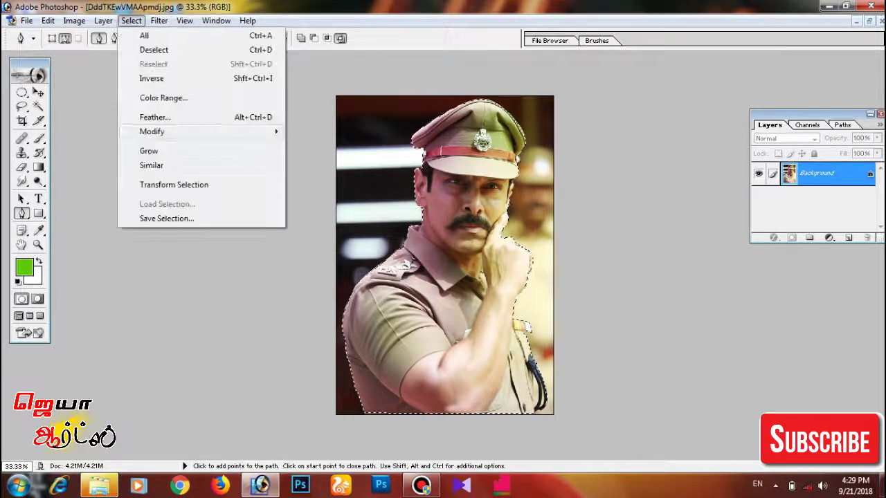
left_click(148, 116)
key("Return")
key("ctrl+j")
left_click(758, 198)
- Zoom into the face, add empty Layer 2 and set up the Brush tool
key("ctrl+plus")
key("ctrl+plus")
key("ctrl+plus")
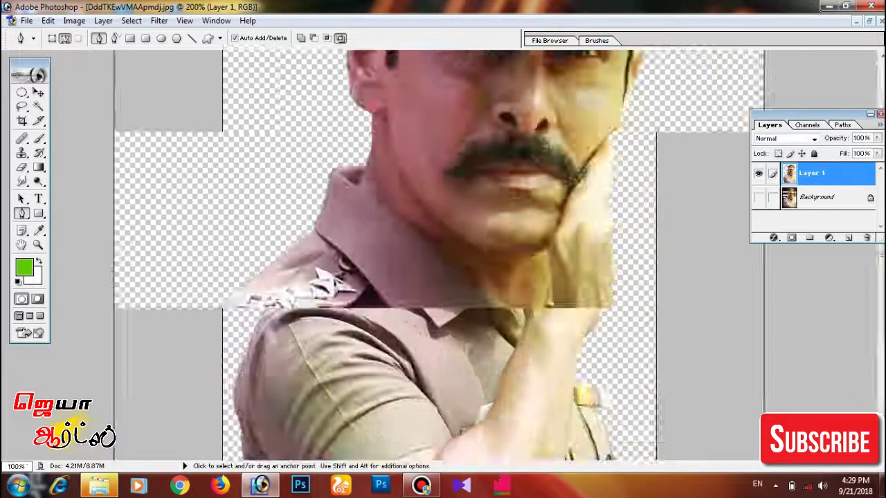
key("ctrl+plus")
scroll(443, 249, "down", 3)
key("ctrl+plus")
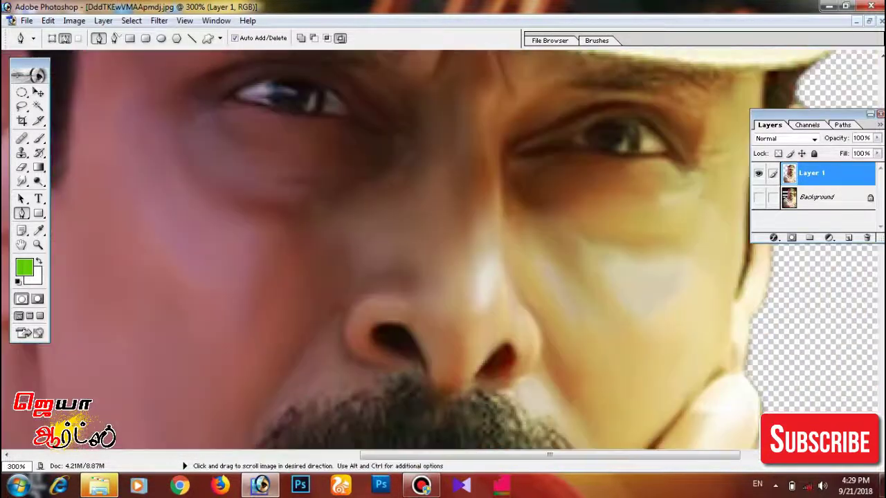
key("ctrl+shift+alt+n")
key("b")
right_click(377, 159)
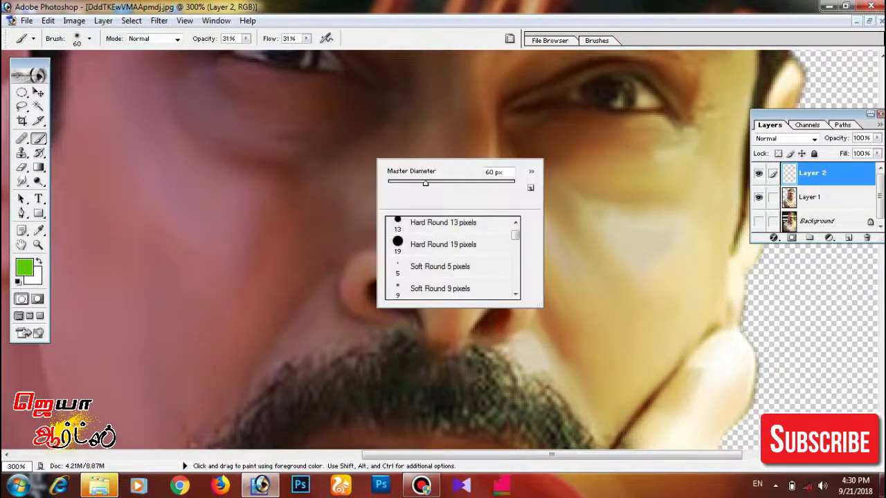
- Sample a light skin colour from the face as the paint colour
key("Escape")
key("i")
left_click(24, 267)
key("Return")
key("b")
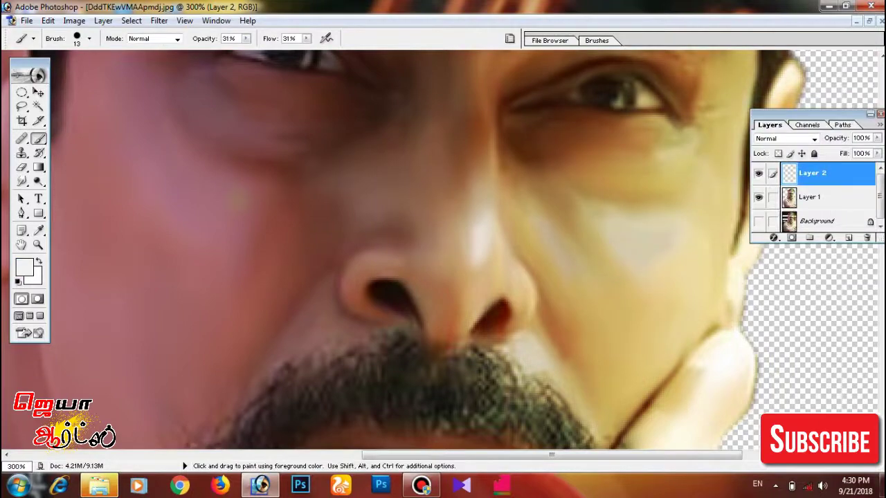
- Paint light highlight strokes on the cheek, lower lip and chin
mouse_move(246, 38)
left_mouse_down()
mouse_move(267, 52)
mouse_move(344, 52)
left_mouse_up()
left_click_drag(612, 227, 664, 251)
left_click_drag(387, 263, 637, 263)
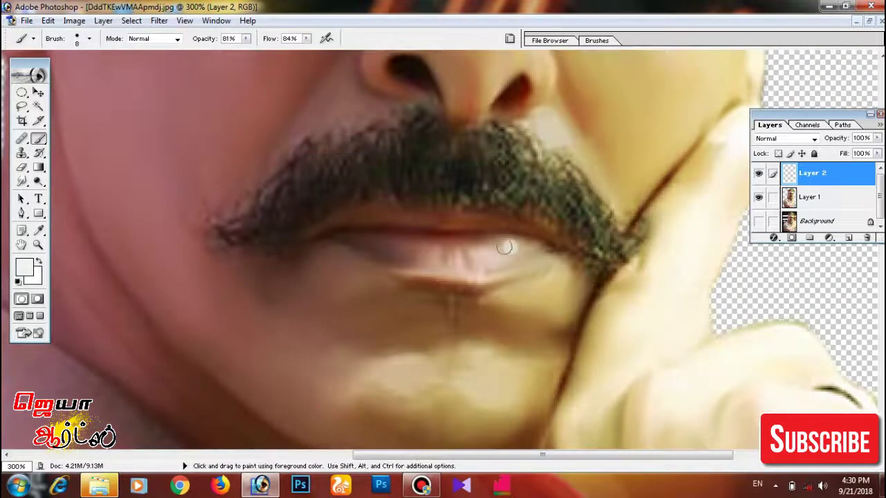
left_click_drag(488, 256, 508, 255)
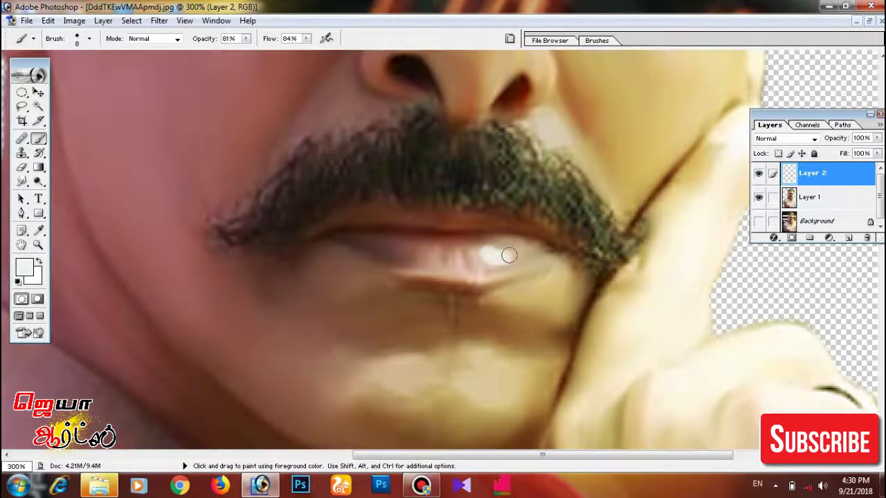
mouse_move(504, 322)
left_mouse_down()
mouse_move(510, 346)
mouse_move(558, 340)
left_mouse_up()
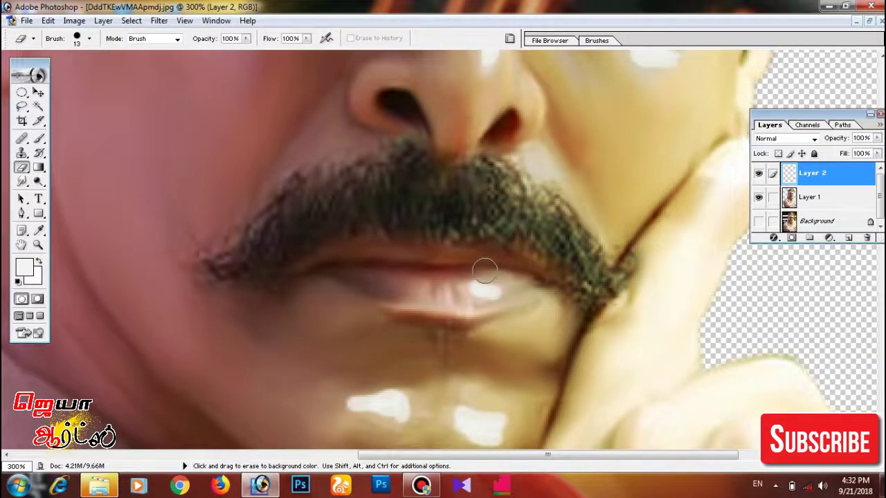
- View the whole figure, then zoom back to 200% on the face
scroll(484, 271, "down", 3)
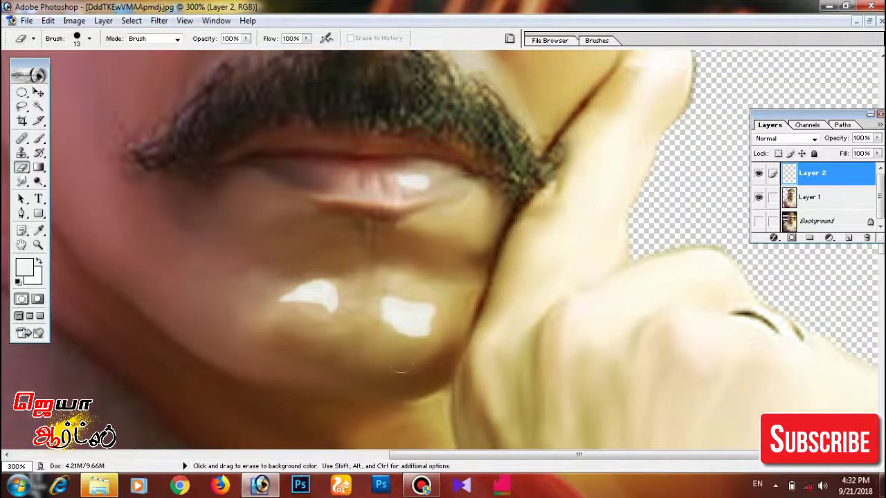
scroll(409, 290, "up", 5)
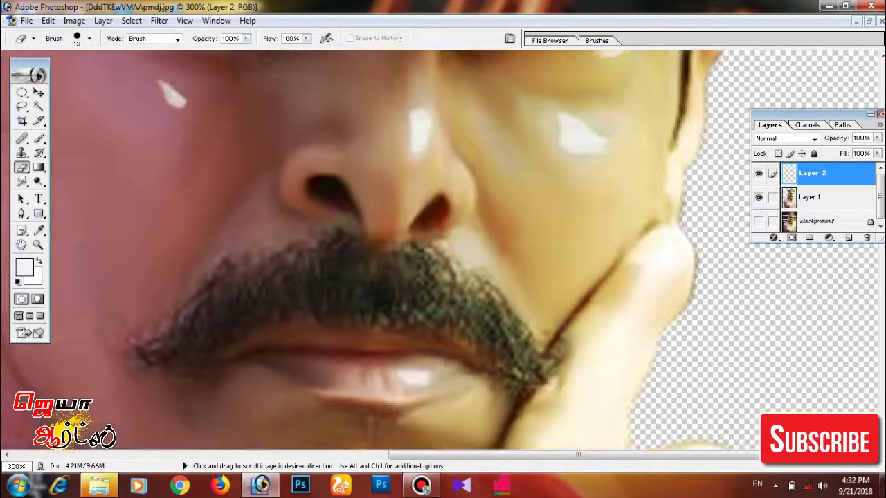
scroll(346, 297, "up", 5)
scroll(235, 304, "left", 3)
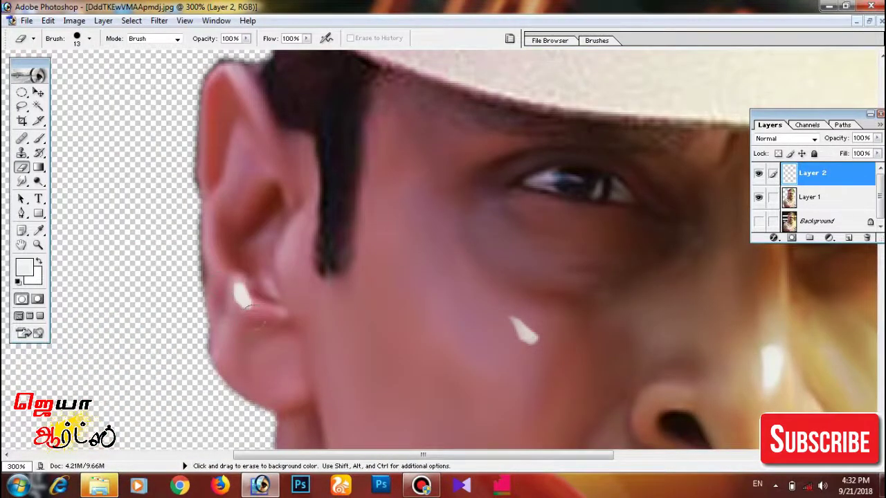
key("ctrl+0")
key("ctrl+plus")
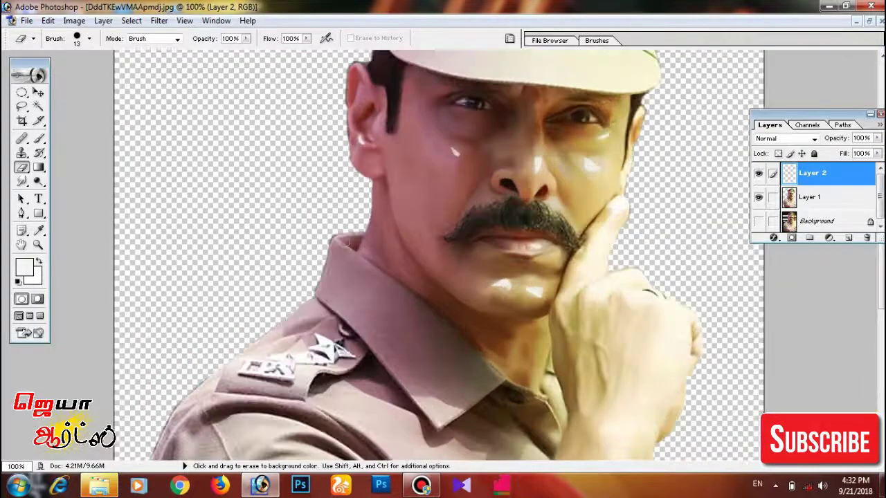
key("ctrl+plus")
scroll(443, 256, "up", 2)
- Lower Layer 2 to 63% opacity and 88% fill
mouse_move(876, 138)
left_mouse_down()
mouse_move(843, 150)
mouse_move(861, 166)
left_mouse_up()
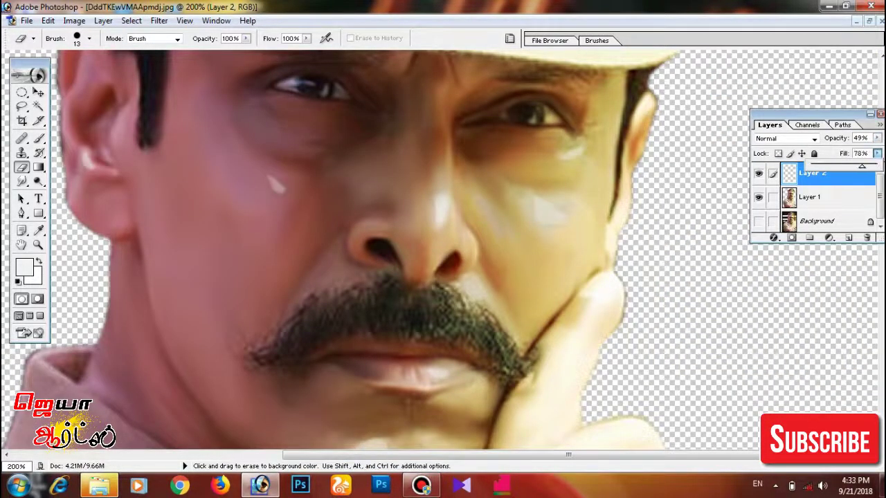
left_click(877, 137)
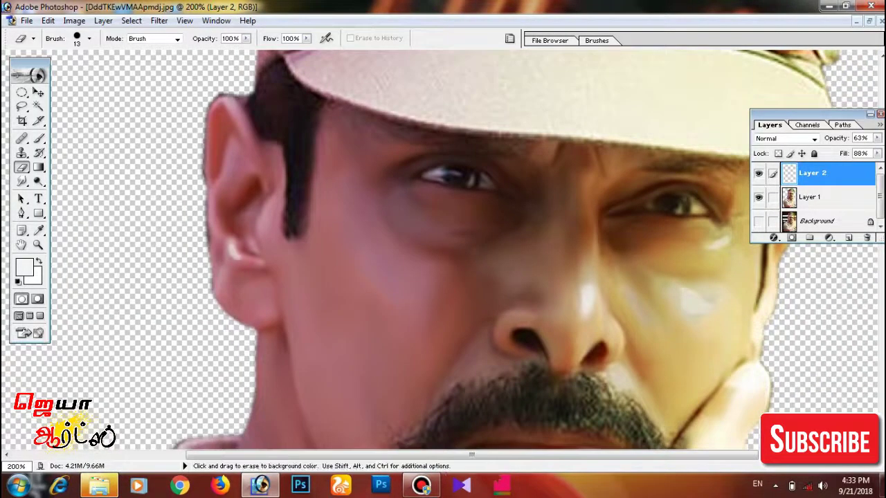
left_click_drag(245, 38, 198, 51)
left_click(306, 38)
- Switch back to the brush and set it to 67% opacity and 70% flow, zoomed on the hand and collar
left_click(38, 138)
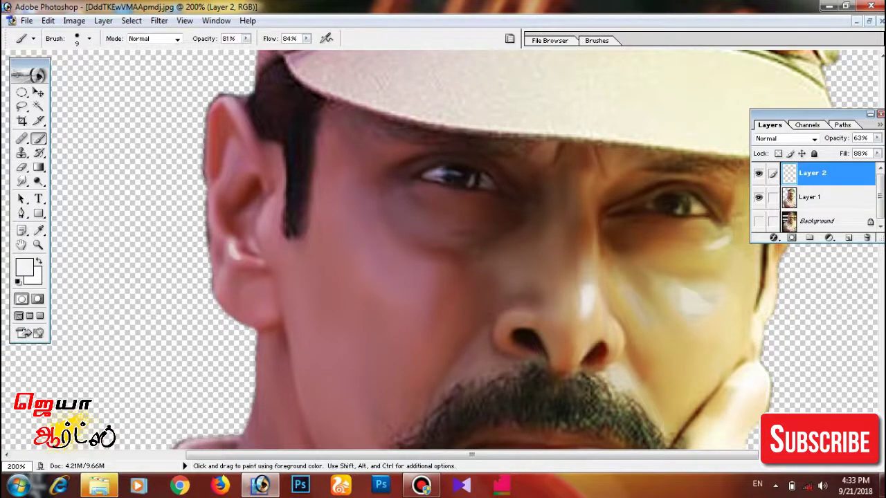
left_click(246, 38)
left_click(306, 38)
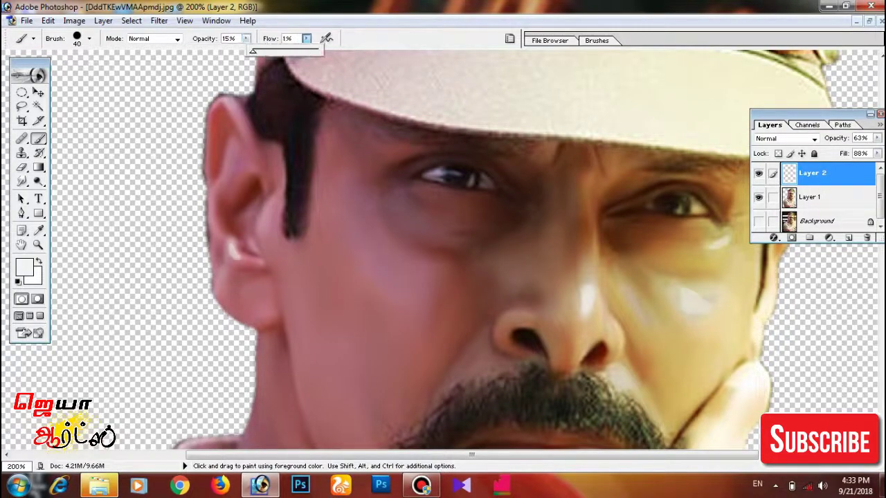
left_click_drag(315, 51, 271, 51)
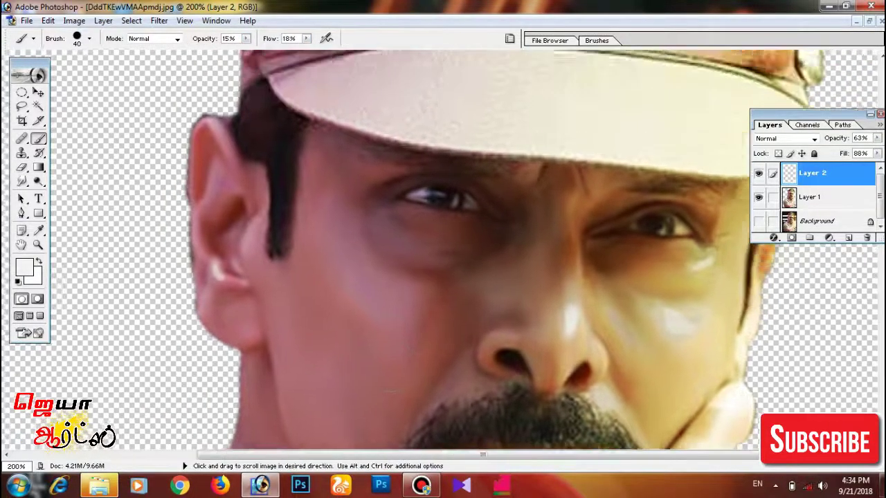
mouse_move(443, 346)
left_mouse_down()
mouse_move(443, 104)
mouse_move(443, 346)
left_mouse_up()
left_click_drag(442, 138, 443, 443)
key("ctrl+minus")
key("ctrl+minus")
key("ctrl+minus")
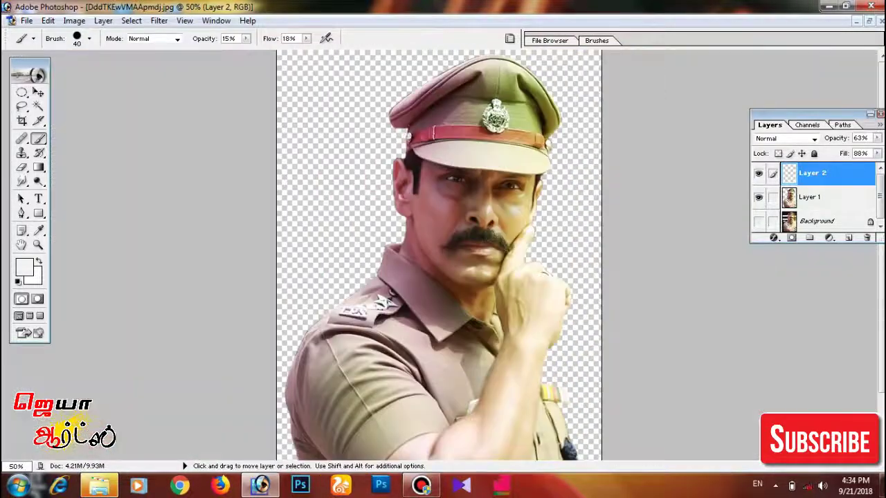
key("ctrl+plus")
key("ctrl+plus")
left_click_drag(515, 344, 291, 142)
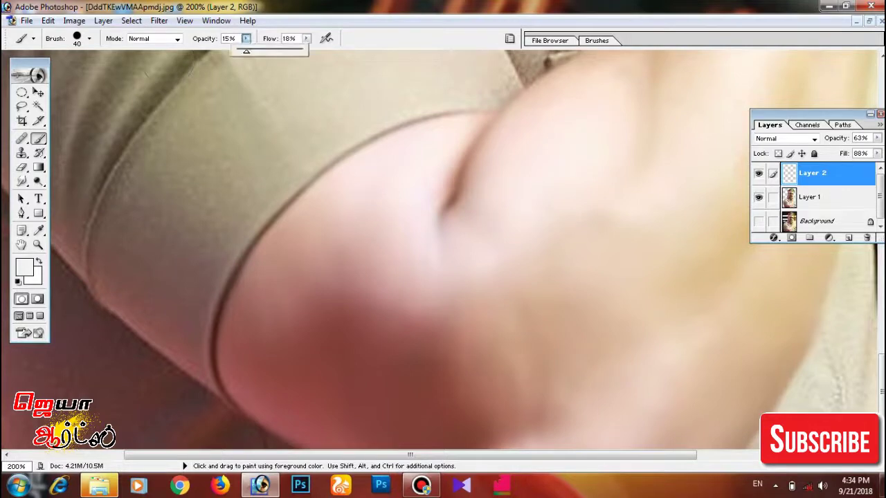
mouse_move(245, 38)
left_mouse_down()
mouse_move(280, 52)
mouse_move(343, 52)
left_mouse_up()
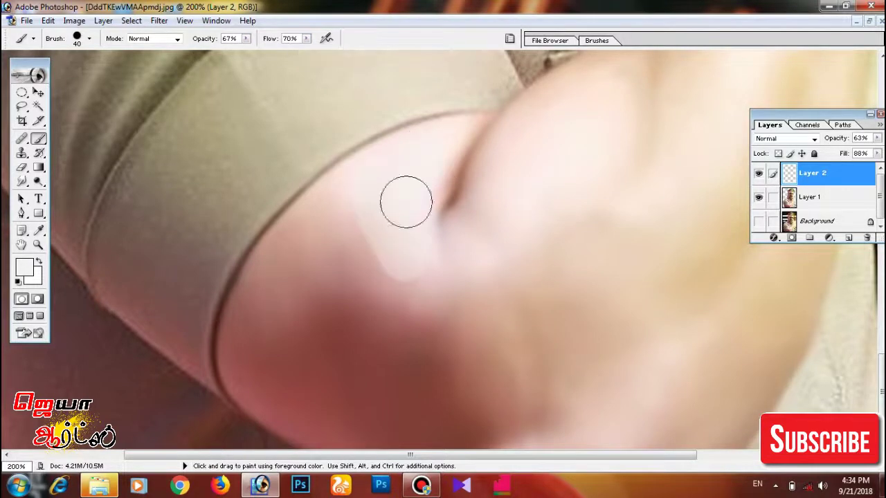
- Paint soft pale strokes over the arm skin on Layer 2
mouse_move(406, 202)
left_mouse_down()
mouse_move(439, 423)
mouse_move(429, 332)
left_mouse_up()
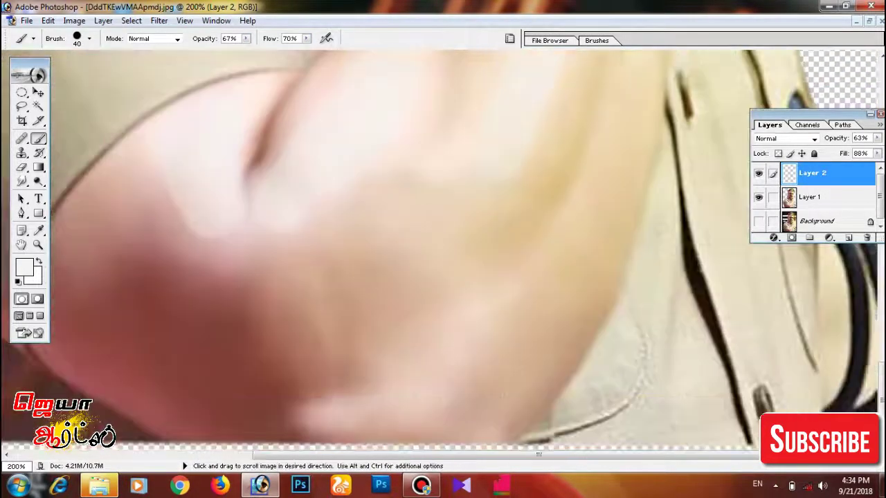
left_click_drag(457, 416, 346, 408)
mouse_move(484, 346)
left_mouse_down()
mouse_move(388, 298)
mouse_move(429, 277)
mouse_move(575, 300)
mouse_move(681, 239)
left_mouse_up()
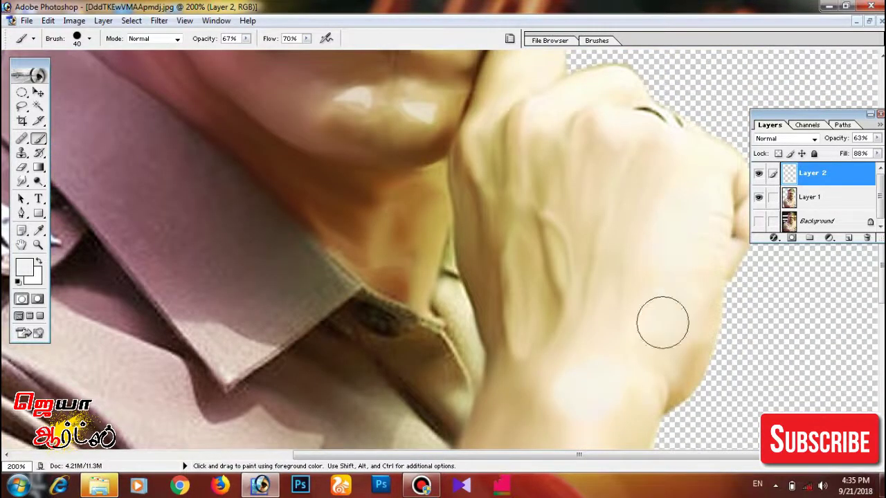
key("ctrl+minus")
key("ctrl+minus")
key("ctrl+plus")
key("ctrl+plus")
key("ctrl+plus")
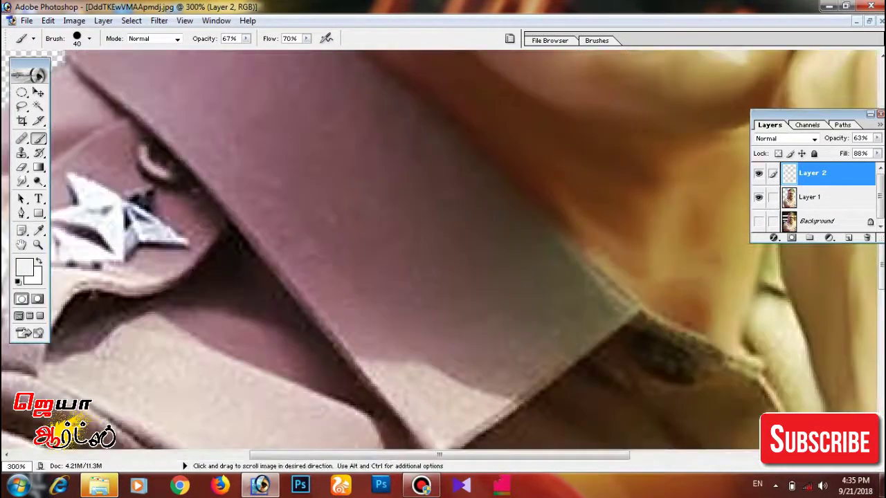
key("ctrl+plus")
- Set the Eraser to 74% opacity and 70% flow at size 20
key("e")
key("bracketright")
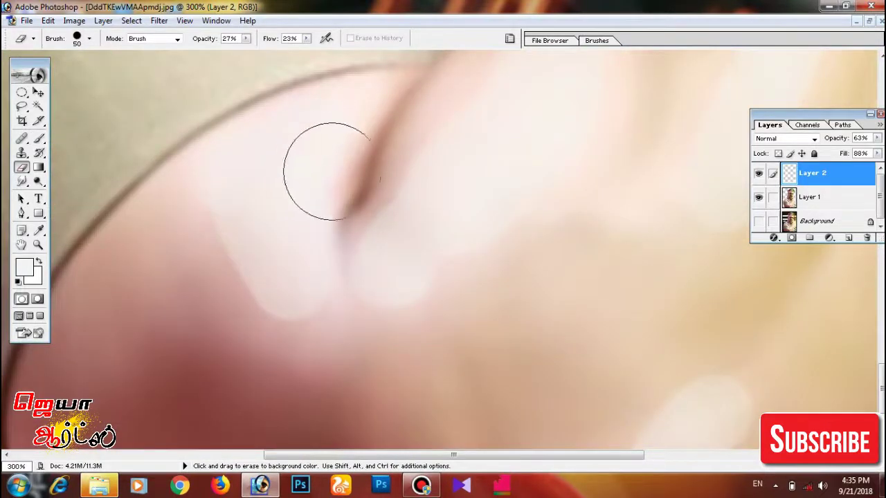
key("bracketright")
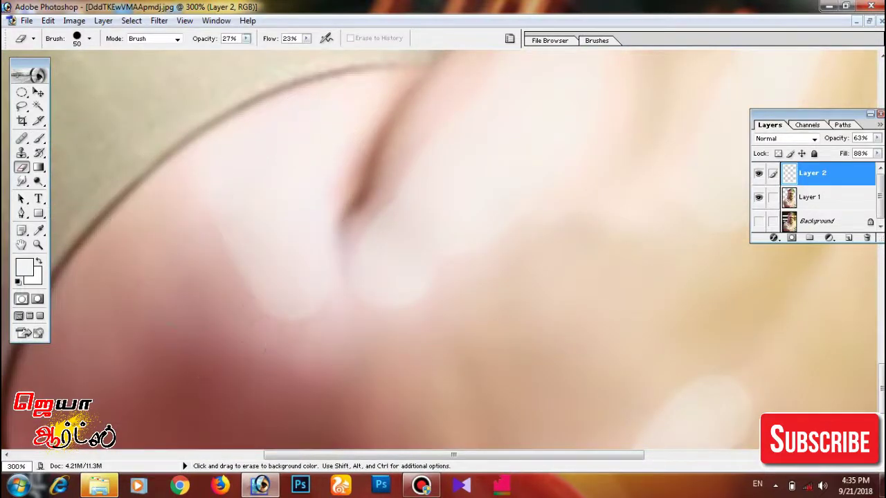
key("7")
key("4")
key("shift+7")
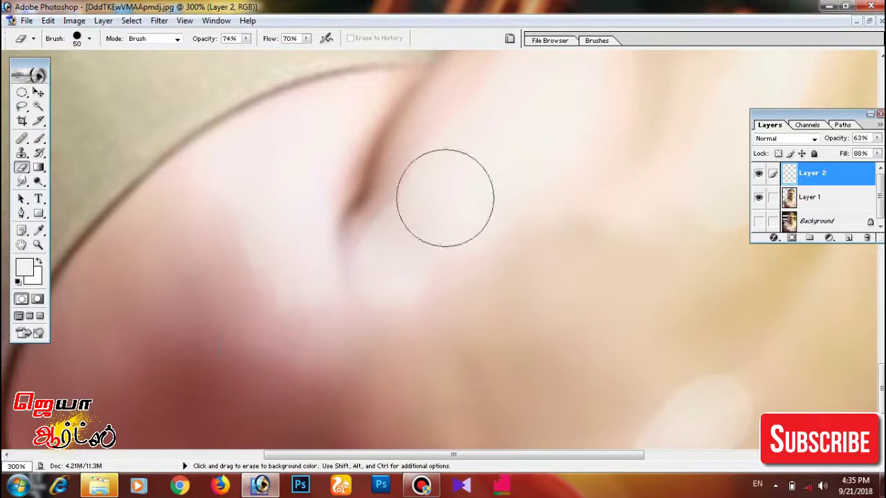
key("bracketleft")
key("bracketleft")
key("bracketleft")
- Erase parts of the pale strokes around the arm and fist
left_click_drag(428, 159, 408, 247)
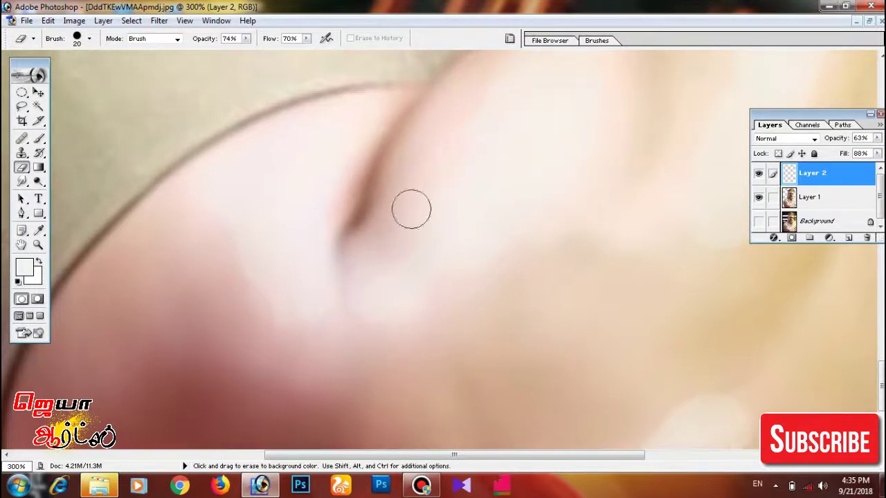
left_click_drag(553, 117, 557, 318)
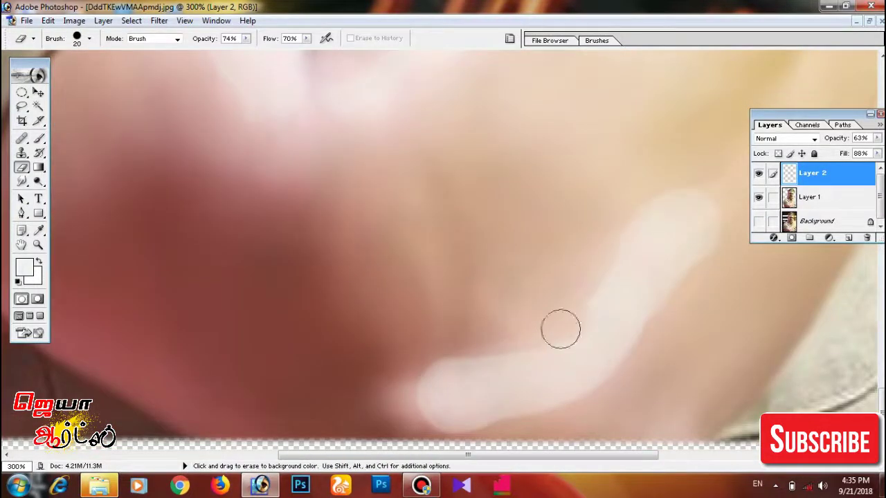
left_click_drag(704, 248, 740, 249)
left_click_drag(480, 415, 492, 387)
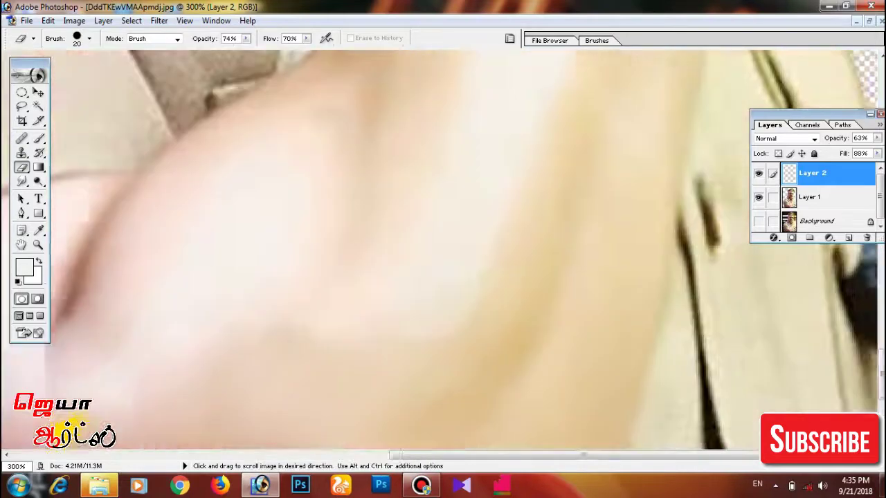
mouse_move(402, 273)
left_mouse_down()
mouse_move(544, 95)
mouse_move(471, 311)
mouse_move(484, 207)
mouse_move(435, 251)
mouse_move(417, 184)
mouse_move(419, 256)
left_mouse_up()
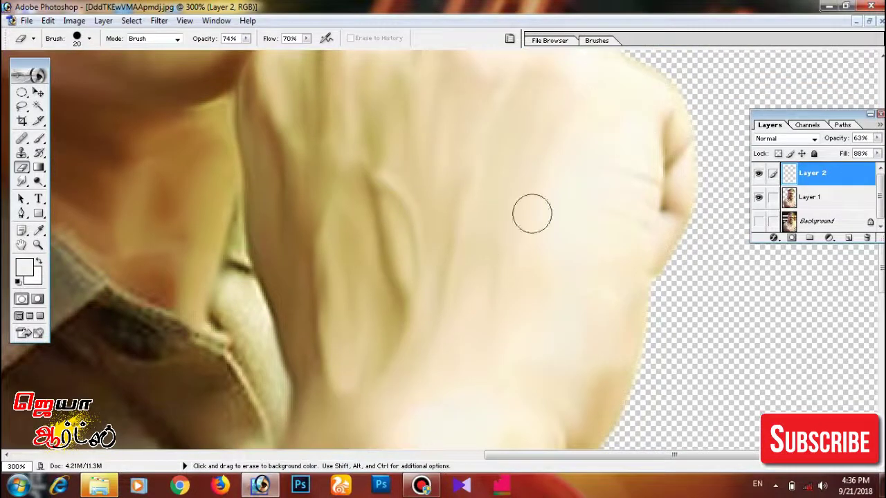
left_click_drag(530, 209, 616, 221)
- Darken Layer 1 slightly by lowering the Curves midtones, then delete Layer 2
left_click(809, 197)
key("ctrl+m")
left_click_drag(664, 202, 665, 207)
key("ctrl+minus")
key("ctrl+minus")
key("ctrl+minus")
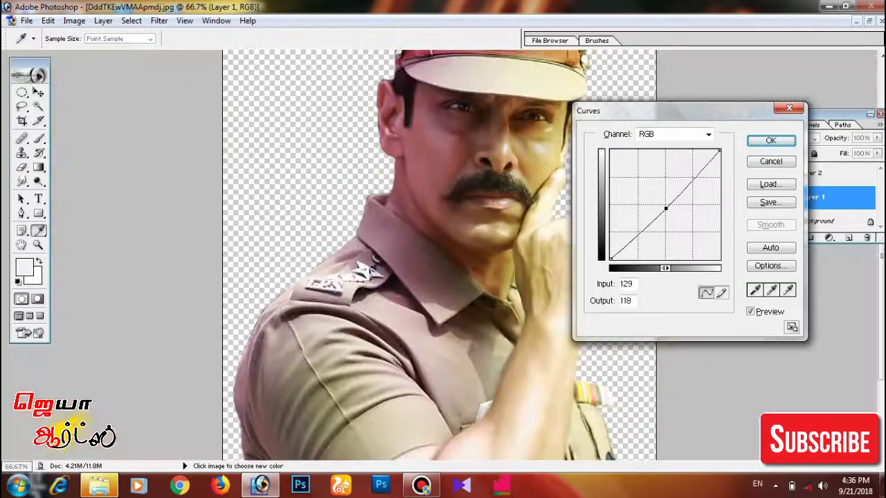
key("ctrl+minus")
key("Return")
key("ctrl+0")
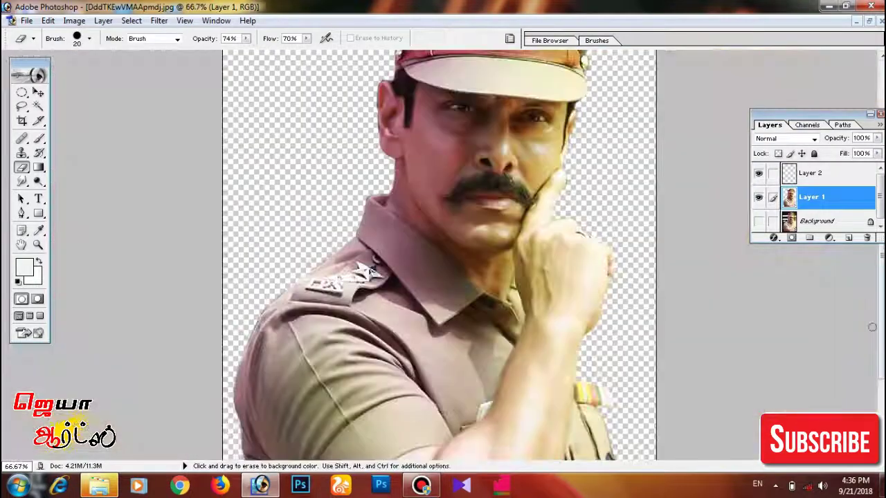
left_click_drag(810, 173, 867, 237)
key("ctrl+minus")
- Apply Topaz Clean 3's Stylized Edges 'Curly Smooth' preset to Layer 1 at strength 1
left_click(158, 20)
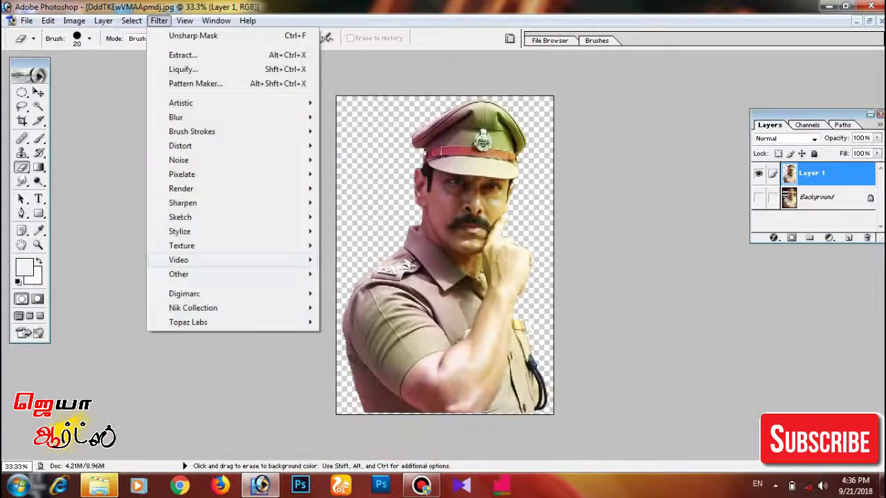
left_click(353, 322)
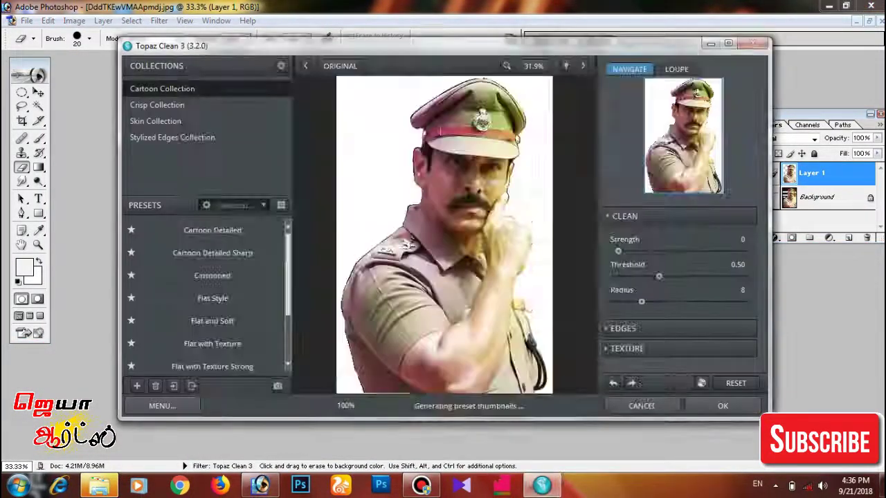
key("Escape")
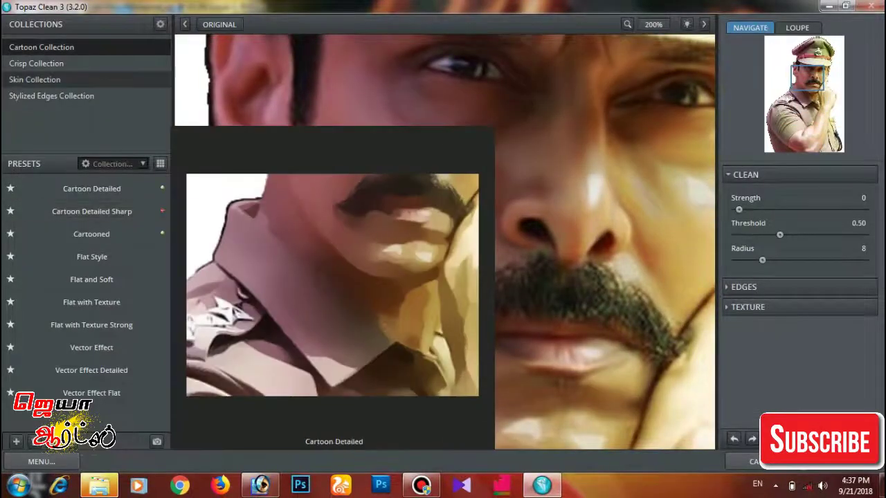
left_click(35, 80)
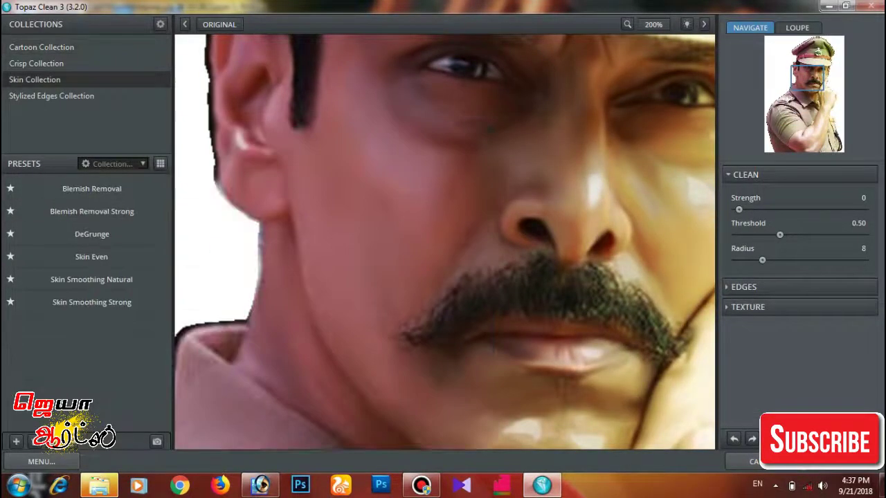
left_click(36, 63)
left_click(52, 95)
left_click(91, 211)
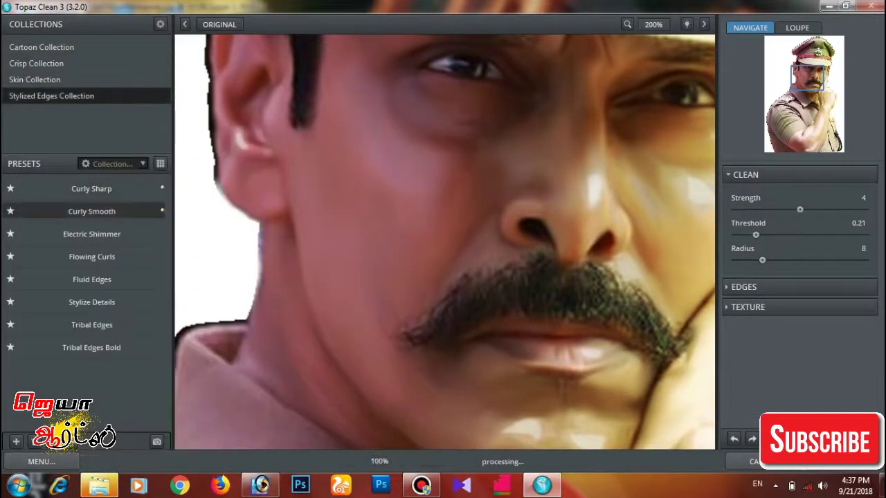
left_click_drag(799, 208, 769, 209)
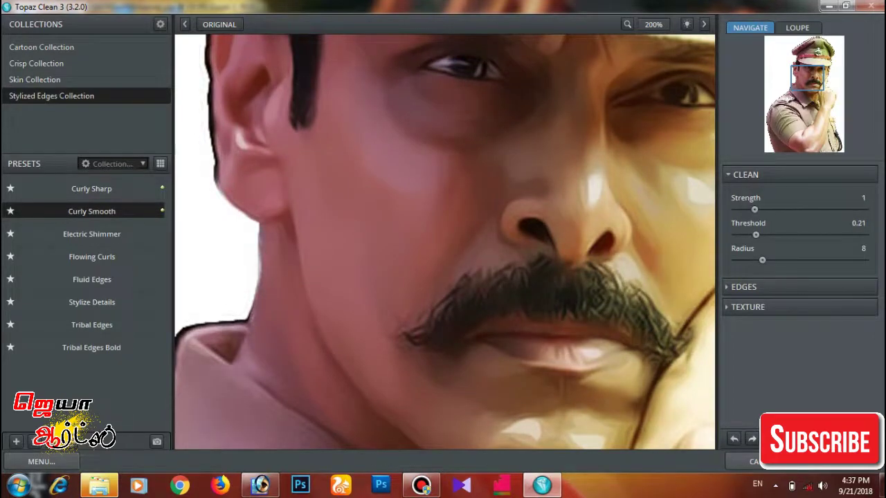
left_click_drag(808, 78, 811, 54)
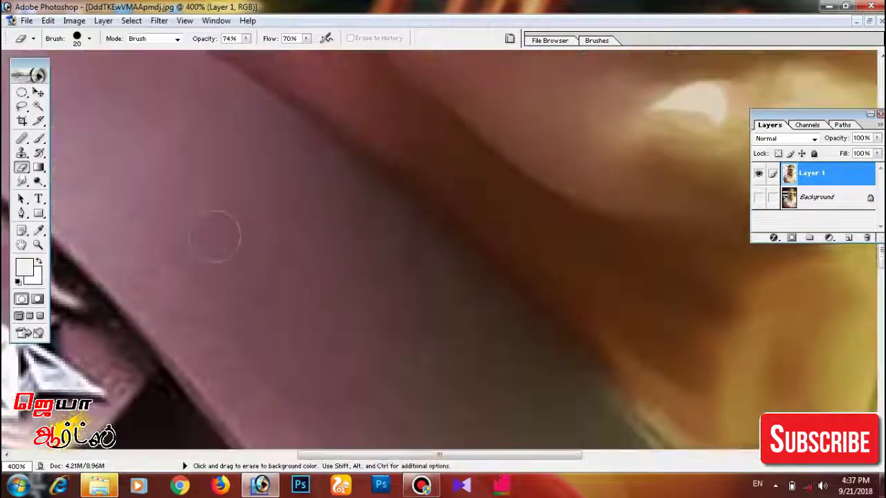
- Smudge at 59% strength over the eyes, nose, cheeks and moustache to blend them into smooth painted tones
key("r")
scroll(284, 204, "up", 5)
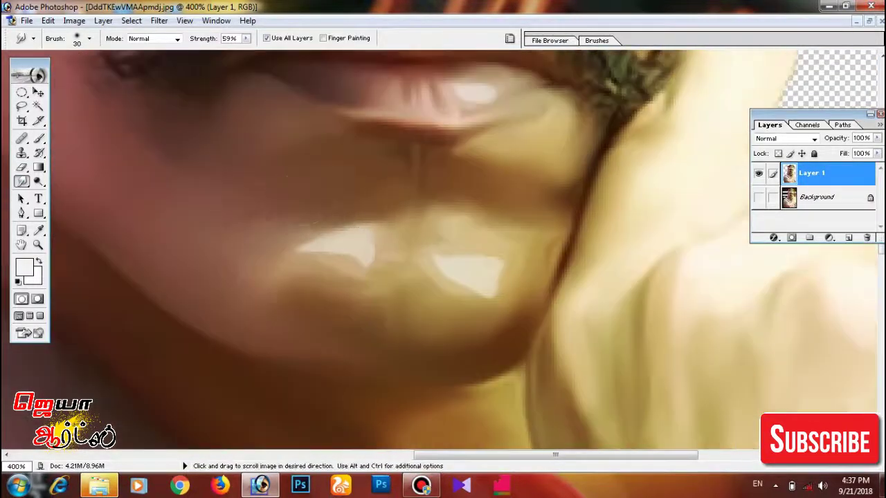
scroll(287, 228, "up", 5)
scroll(291, 277, "up", 5)
scroll(287, 283, "down", 3)
scroll(510, 231, "up", 5)
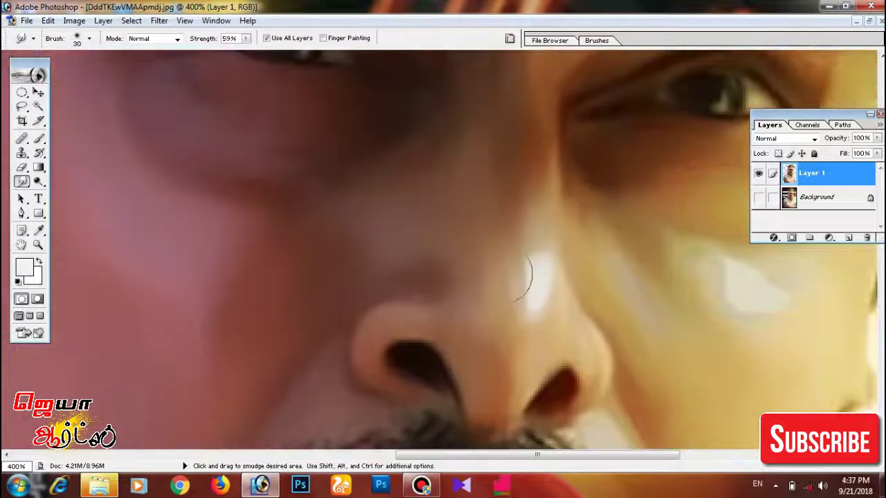
scroll(517, 223, "up", 3)
scroll(534, 294, "up", 3)
scroll(534, 294, "left", 5)
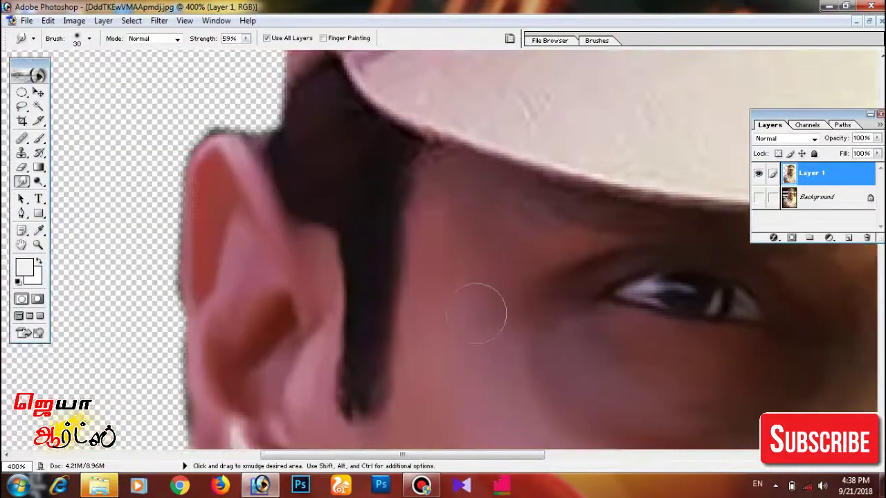
scroll(458, 201, "down", 5)
scroll(415, 249, "up", 3)
scroll(386, 287, "up", 2)
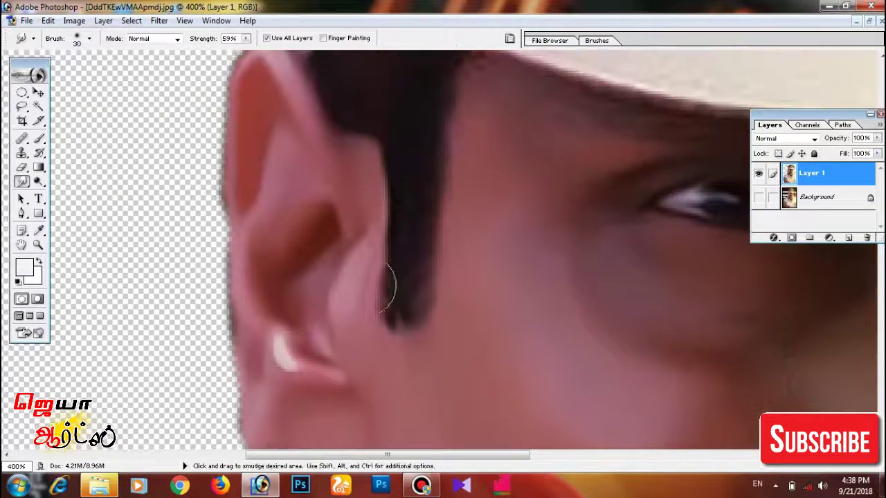
scroll(484, 242, "down", 3)
scroll(501, 214, "right", 1)
scroll(499, 218, "down", 3)
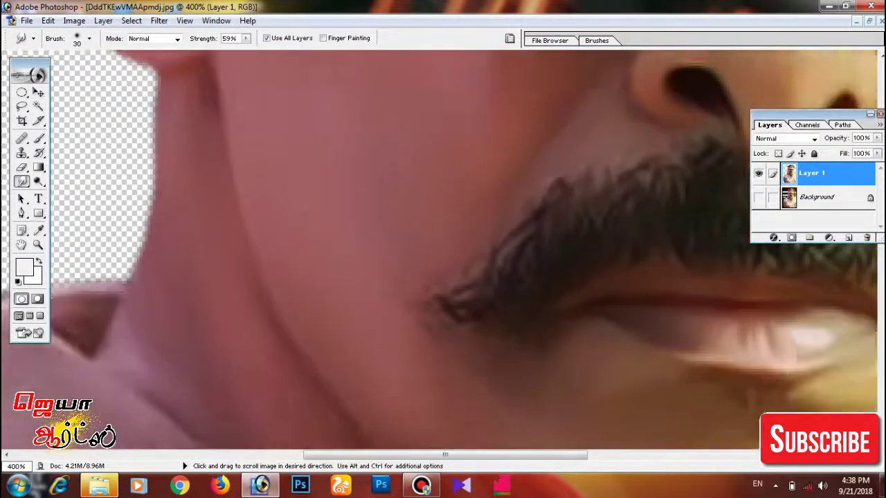
scroll(540, 242, "down", 4)
scroll(586, 264, "right", 3)
scroll(557, 369, "up", 2)
scroll(474, 271, "up", 3)
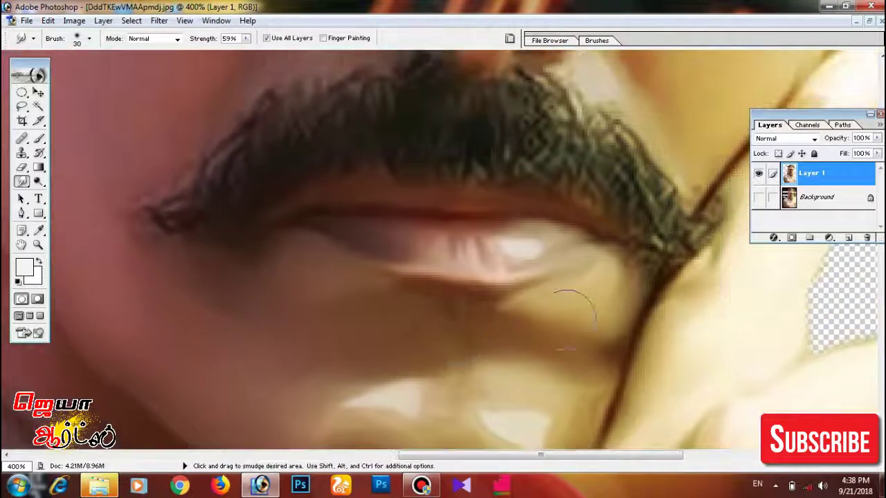
scroll(569, 301, "up", 4)
scroll(512, 304, "right", 2)
scroll(456, 329, "up", 1)
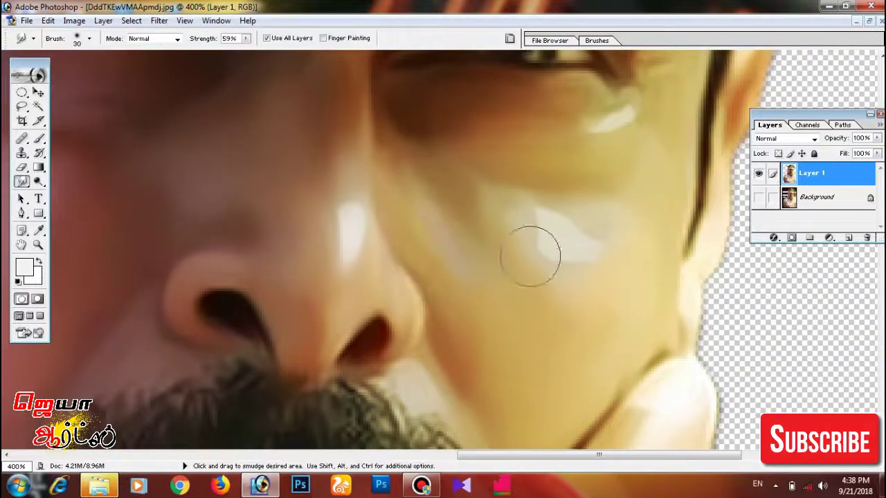
scroll(498, 261, "up", 2)
scroll(429, 257, "up", 2)
scroll(412, 249, "up", 2)
scroll(412, 249, "right", 2)
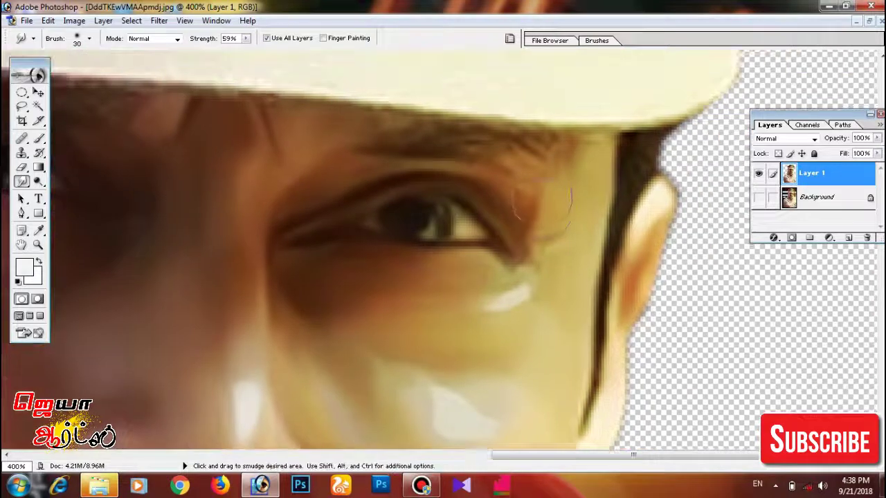
scroll(367, 242, "down", 2)
scroll(327, 235, "down", 2)
scroll(327, 235, "left", 2)
scroll(327, 235, "down", 1)
scroll(277, 249, "down", 2)
scroll(242, 256, "left", 2)
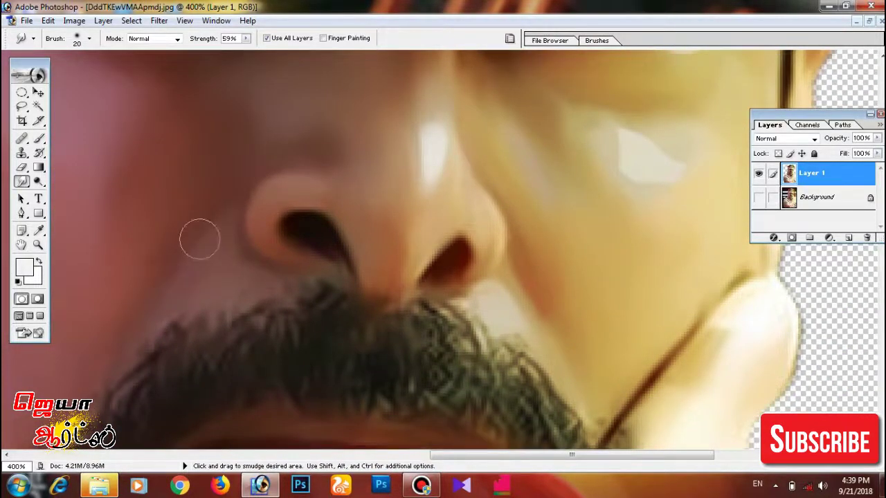
scroll(199, 238, "down", 2)
scroll(199, 239, "left", 1)
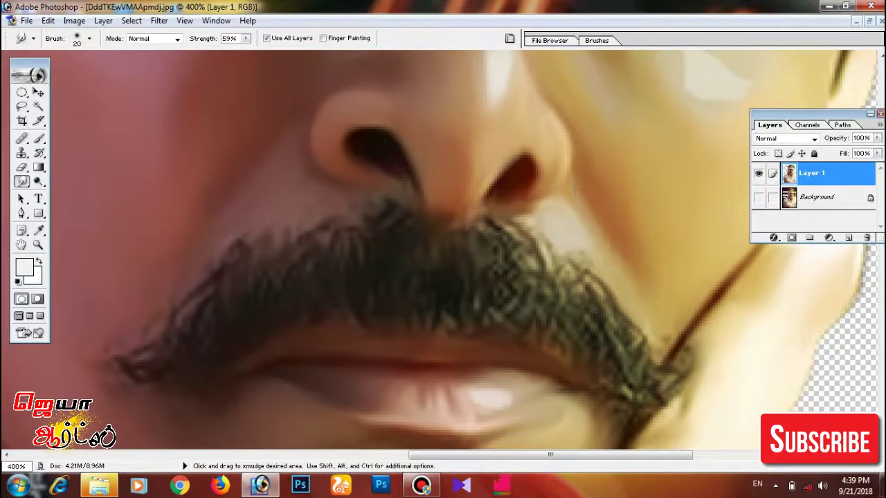
scroll(572, 213, "up", 3)
scroll(220, 146, "up", 2)
scroll(220, 146, "left", 1)
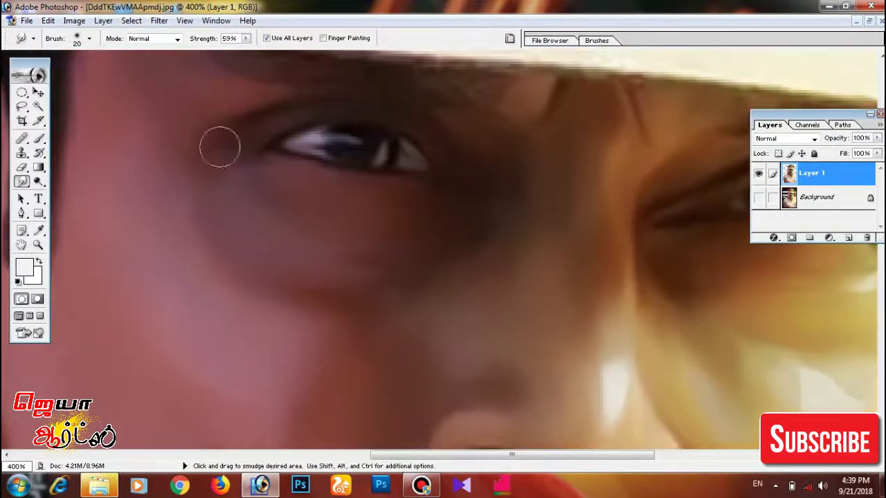
scroll(176, 138, "down", 5)
scroll(176, 138, "down", 5)
scroll(176, 139, "down", 5)
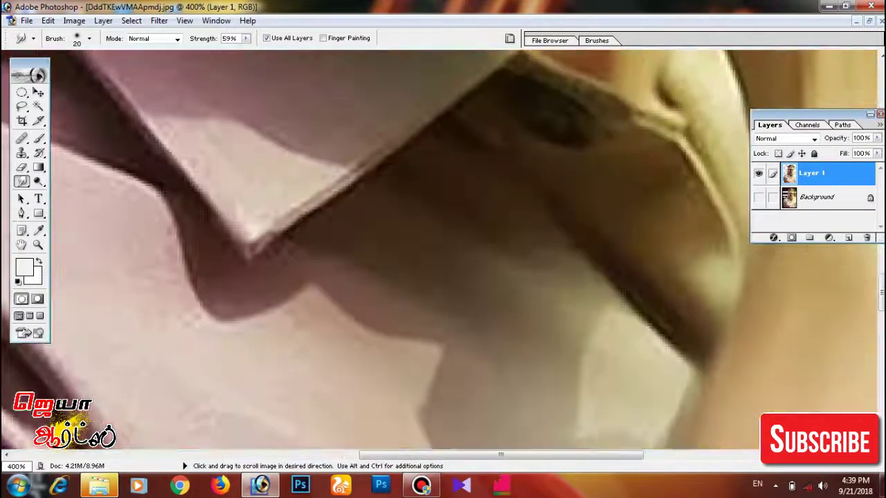
key("ctrl+minus")
key("ctrl+minus")
key("ctrl+minus")
key("ctrl+minus")
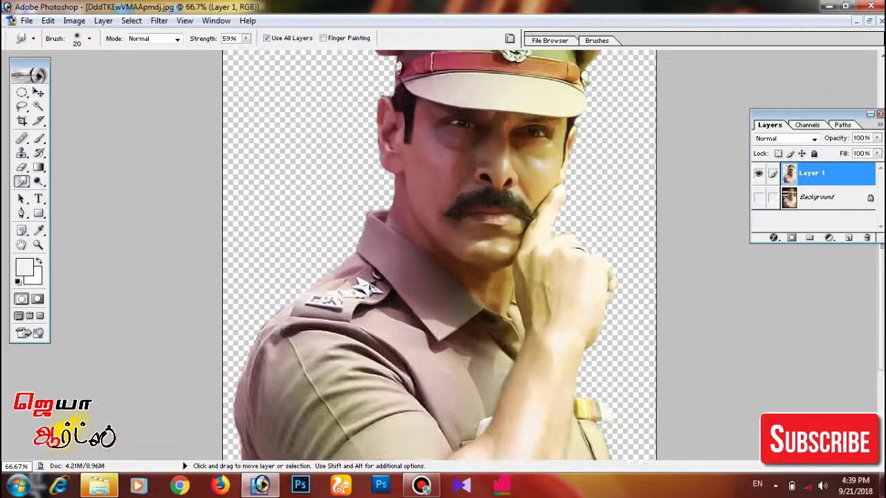
- Trace the shirt edge along the arm toward the neck with a Pen path
key("ctrl+plus")
key("ctrl+plus")
key("ctrl+plus")
mouse_move(277, 346)
left_mouse_down()
mouse_move(553, 139)
mouse_move(484, 173)
left_mouse_up()
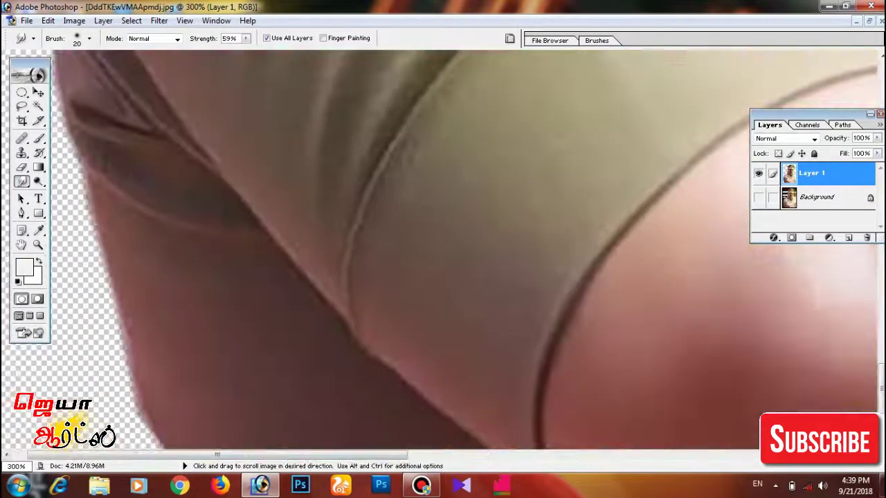
left_click_drag(521, 449, 390, 390)
key("p")
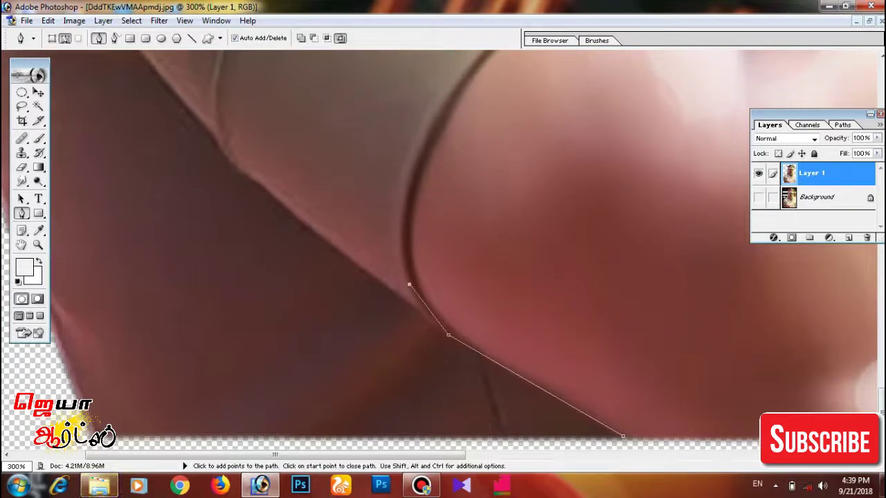
left_click_drag(484, 172, 208, 415)
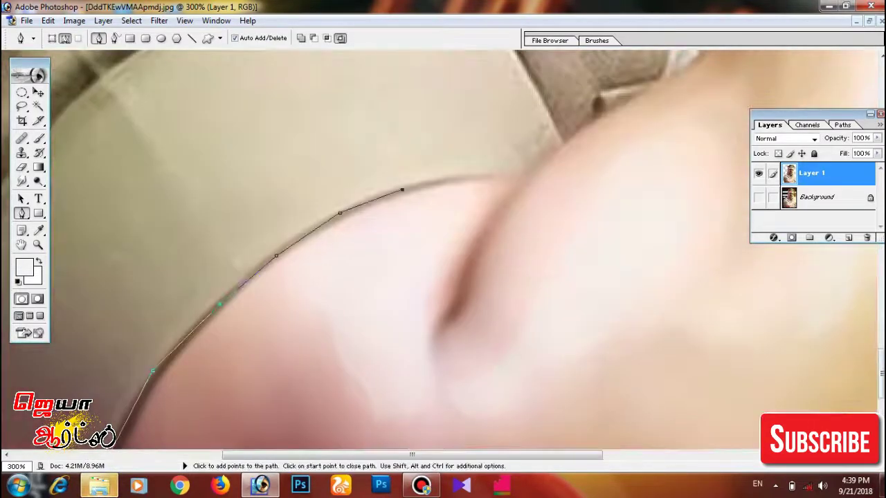
left_click(476, 178)
left_click(523, 177)
left_click_drag(523, 177, 431, 200)
left_click(512, 132)
left_click_drag(512, 133, 430, 181)
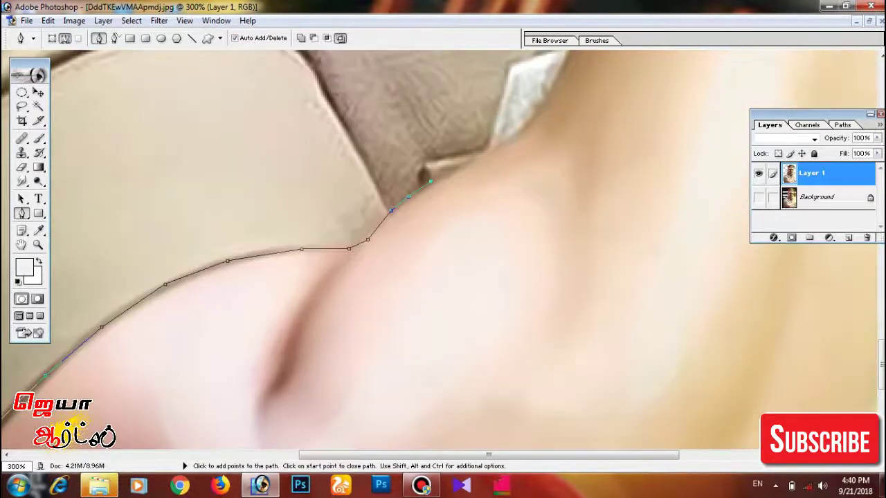
left_click_drag(495, 147, 400, 325)
left_click_drag(440, 274, 398, 375)
- Continue the shirt path up along the collar and neck edge
left_click(418, 326)
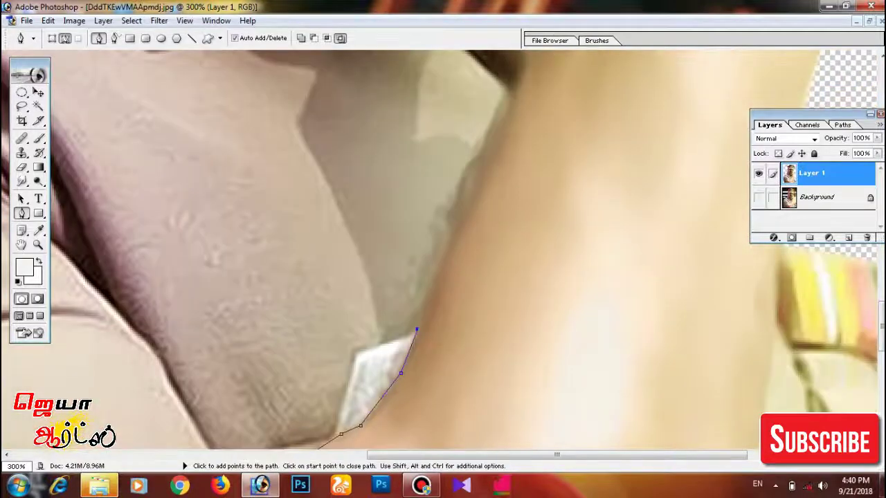
left_click_drag(418, 326, 388, 415)
left_click_drag(443, 207, 387, 311)
left_click(443, 346)
left_click_drag(443, 346, 434, 389)
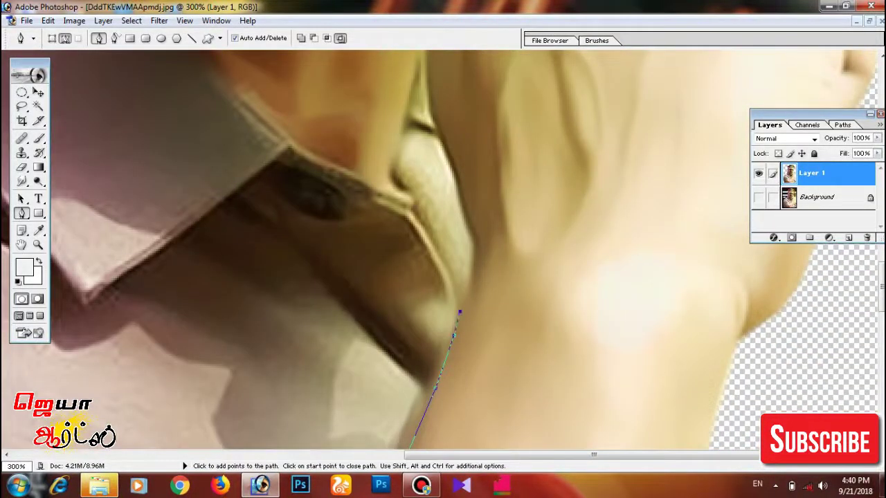
left_click(472, 255)
mouse_move(457, 207)
left_mouse_down()
mouse_move(484, 374)
mouse_move(496, 269)
mouse_move(503, 298)
left_mouse_up()
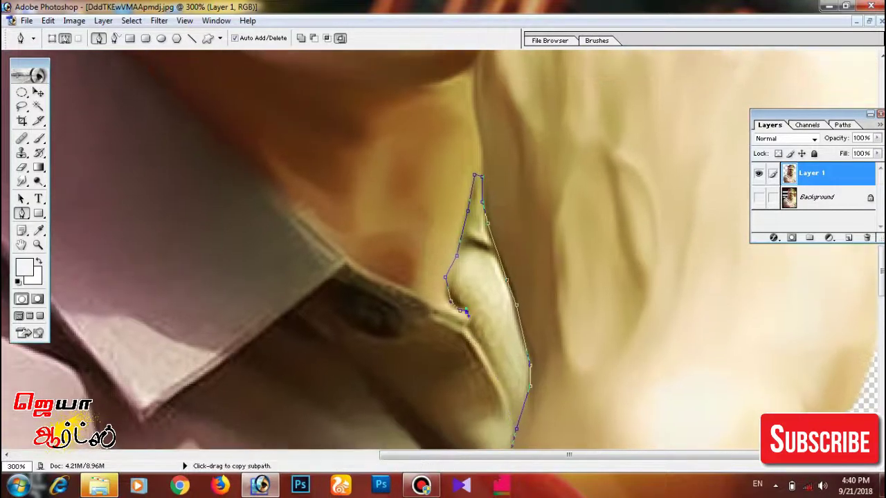
left_click_drag(443, 277, 425, 393)
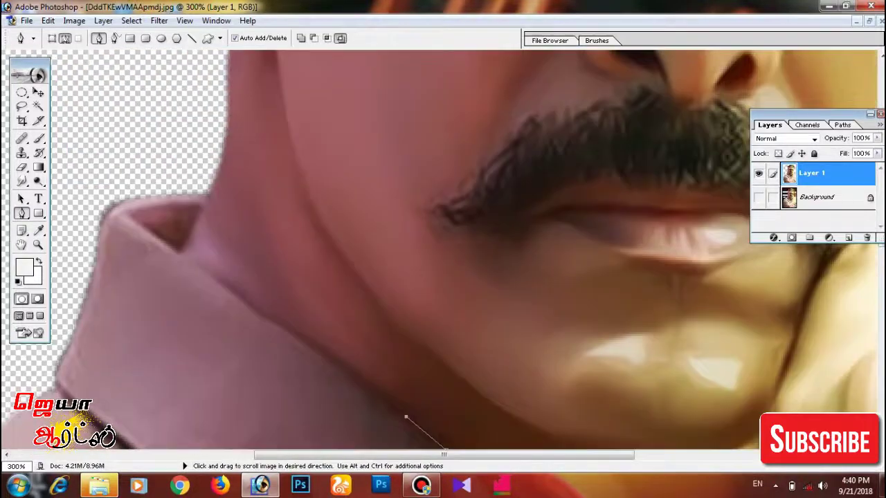
left_click_drag(346, 277, 491, 415)
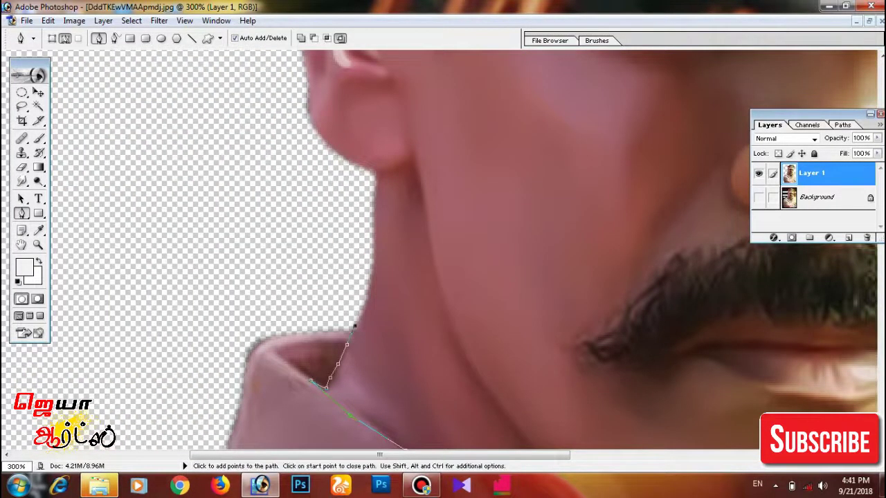
- Turn the path into a selection, copy it to Layer 2, and hide Layer 1
key("ctrl+minus")
key("ctrl+minus")
key("ctrl+minus")
key("ctrl+Return")
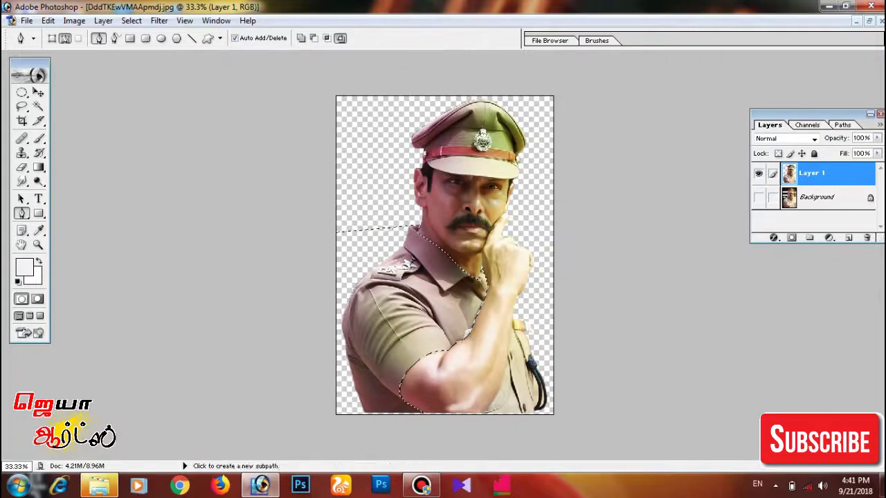
key("ctrl+j")
left_click(758, 197)
key("ctrl+plus")
key("ctrl+plus")
key("ctrl+plus")
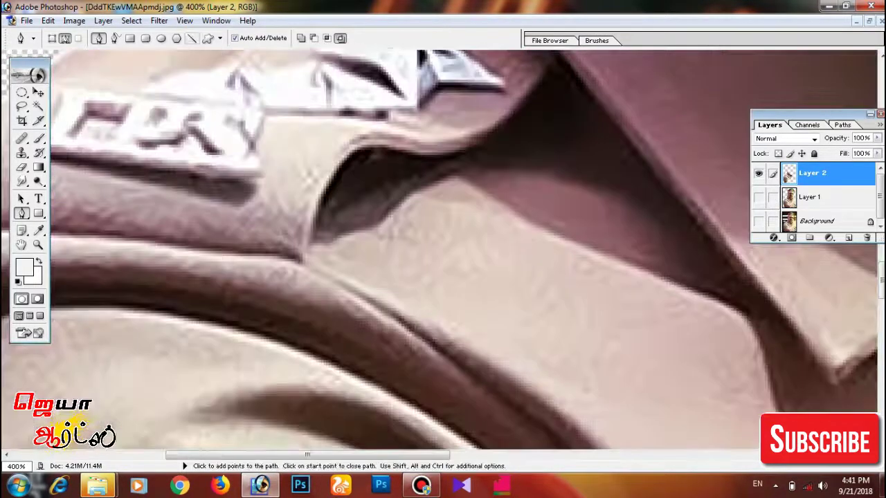
- Denoise the shirt layer with Topaz DeNoise 6's 'JPEG - moderate' preset at strength 0.41
left_click(158, 20)
left_click(375, 336)
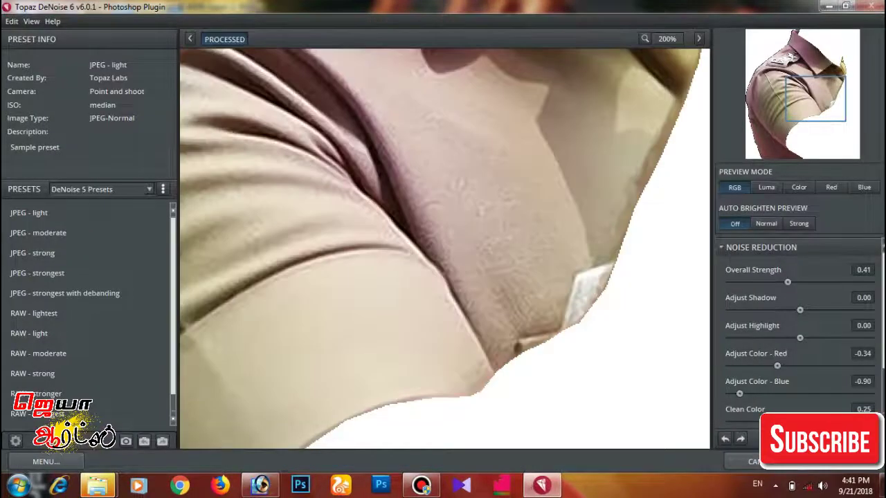
left_click(38, 233)
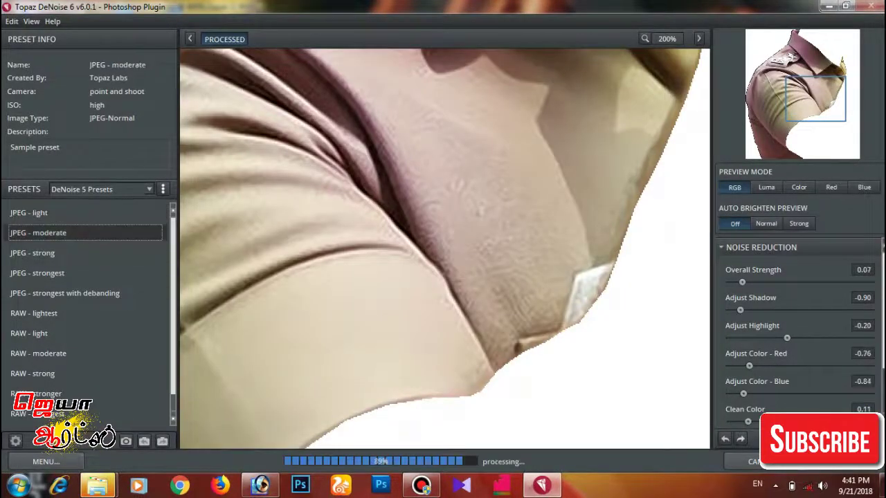
left_click_drag(443, 249, 401, 284)
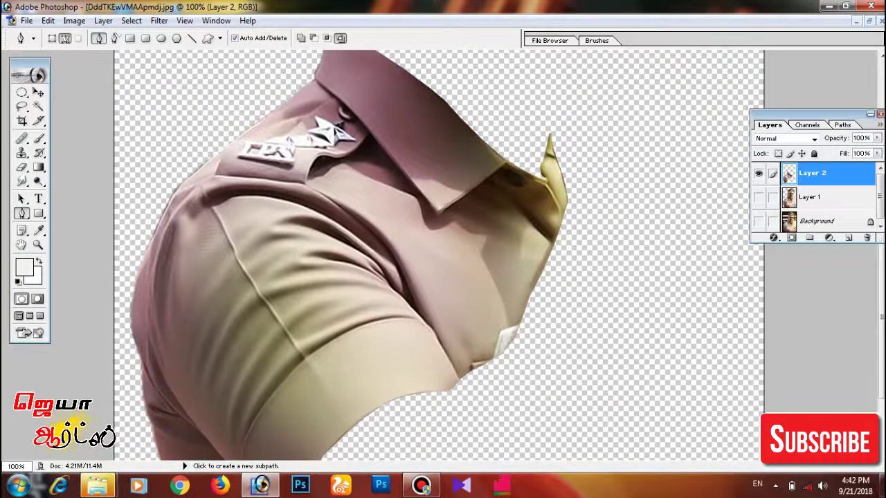
- Outline the lower shirt front and copy it onto a new layer
scroll(438, 256, "down", 3)
key("ctrl+plus")
key("ctrl+plus")
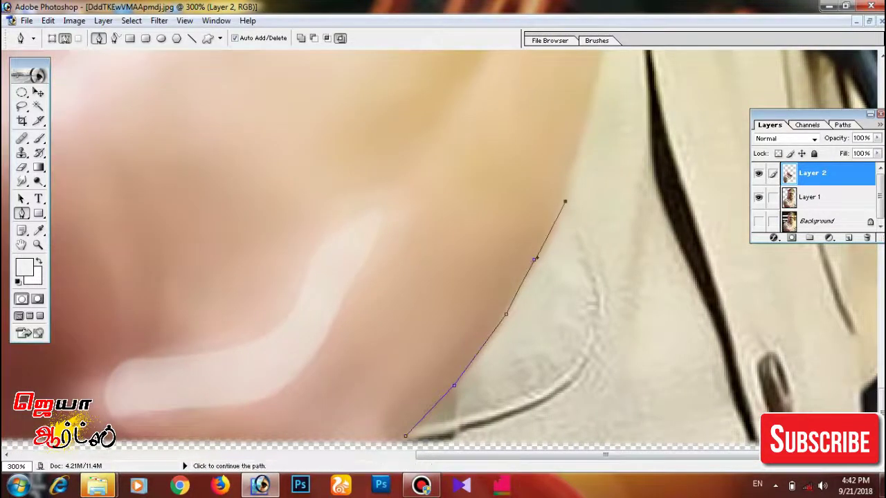
scroll(565, 207, "up", 3)
left_click(583, 346)
left_click(603, 227)
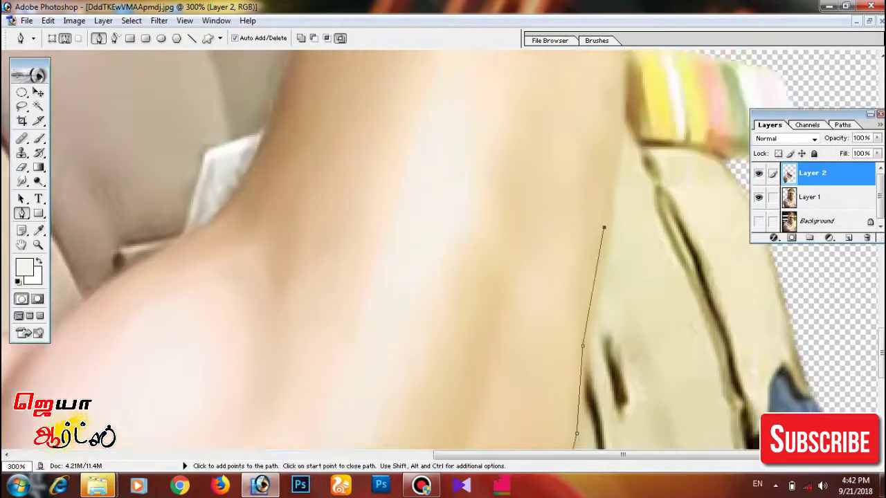
scroll(443, 249, "up", 3)
key("ctrl+minus")
key("ctrl+minus")
key("ctrl+minus")
key("ctrl+minus")
key("ctrl+minus")
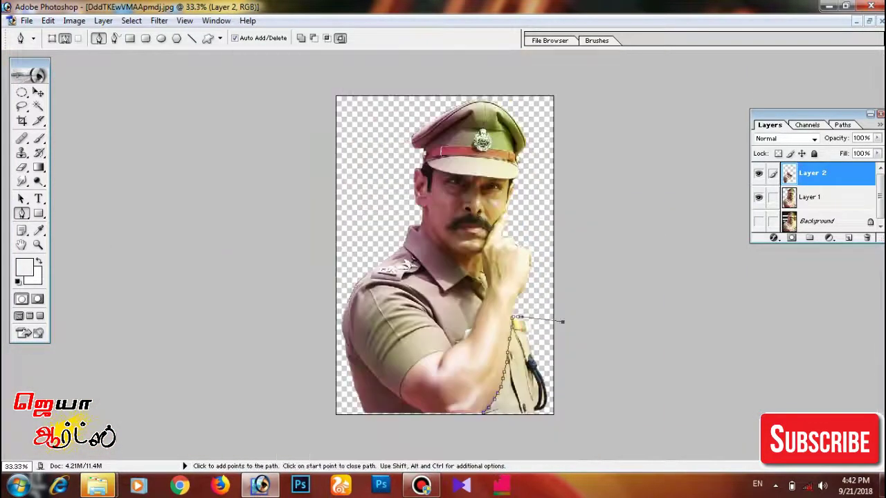
key("ctrl+Return")
key("ctrl+j")
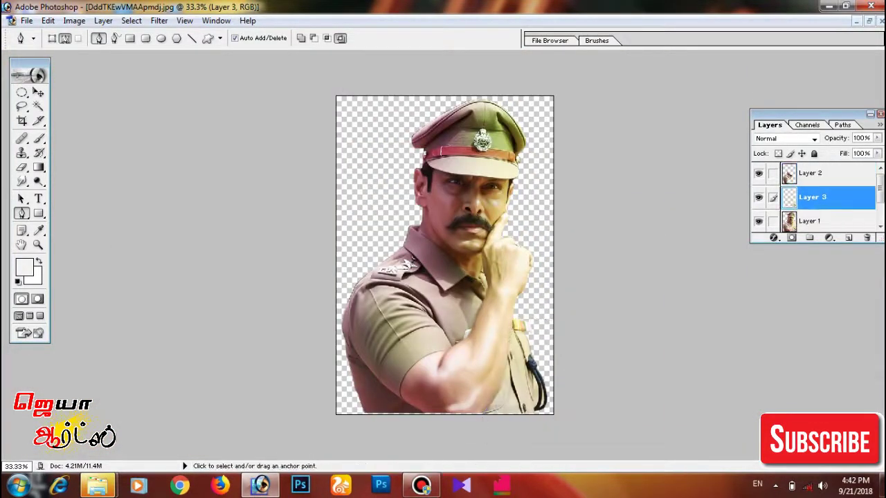
- Run Topaz DeNoise 6 on the copied lower shirt piece
key("ctrl+plus")
scroll(439, 256, "down", 3)
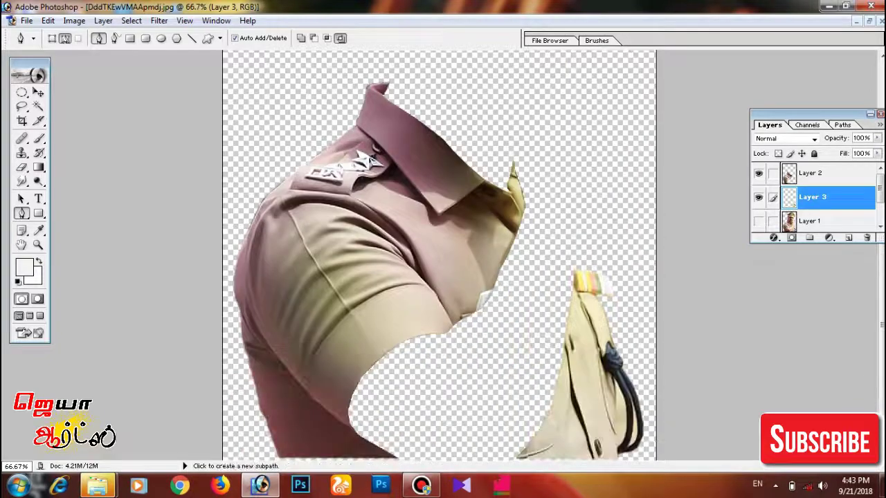
left_click(158, 20)
left_click(376, 334)
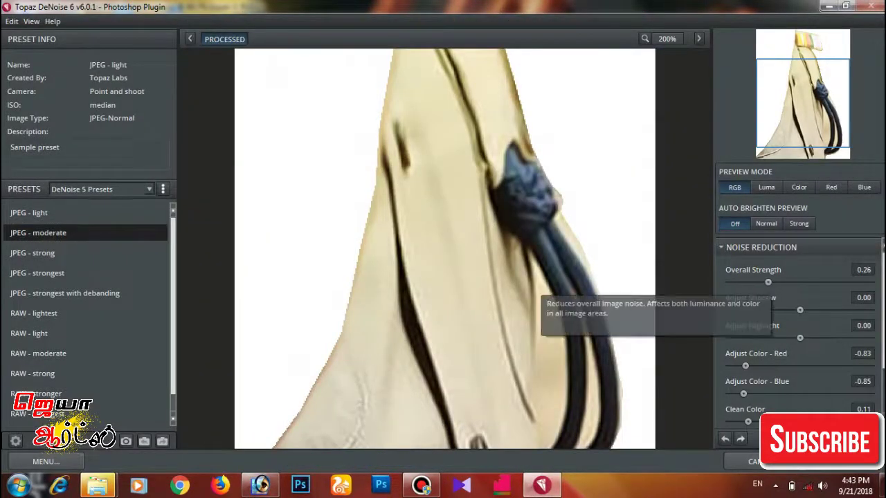
left_click(837, 462)
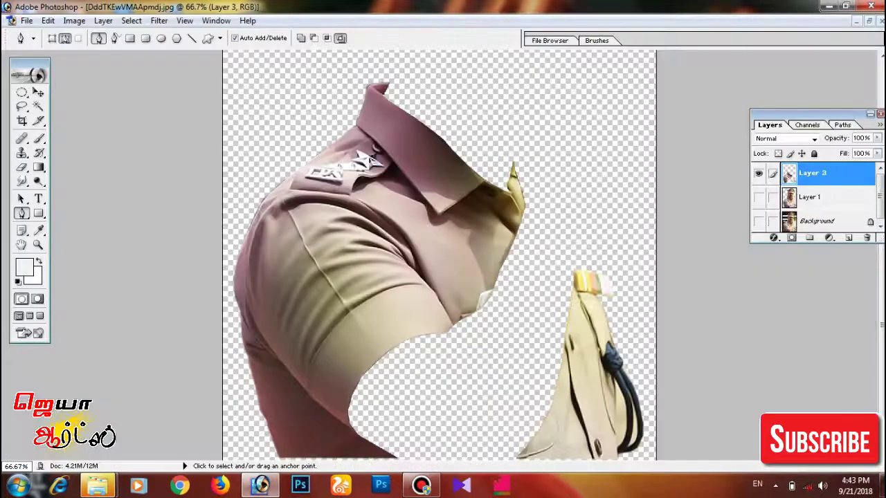
- Show Layer 1, merge the cleaned shirt into it, and add a new empty layer
left_click(758, 196)
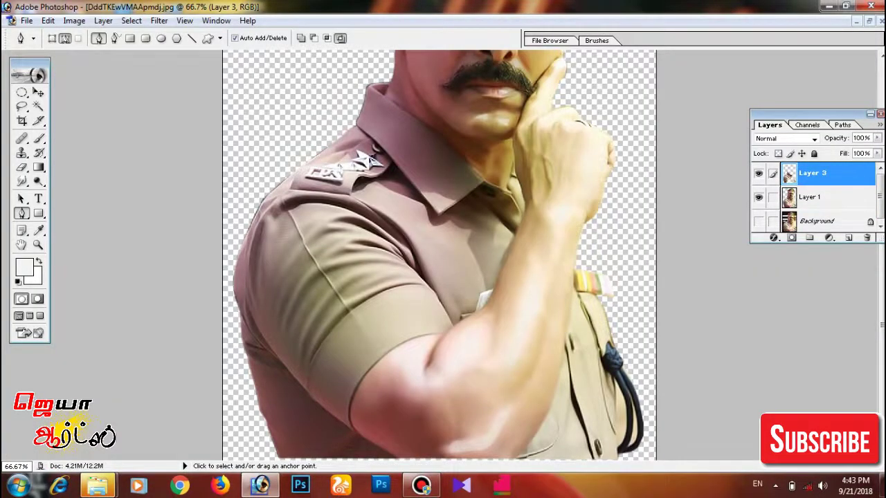
key("ctrl+e")
key("ctrl+plus")
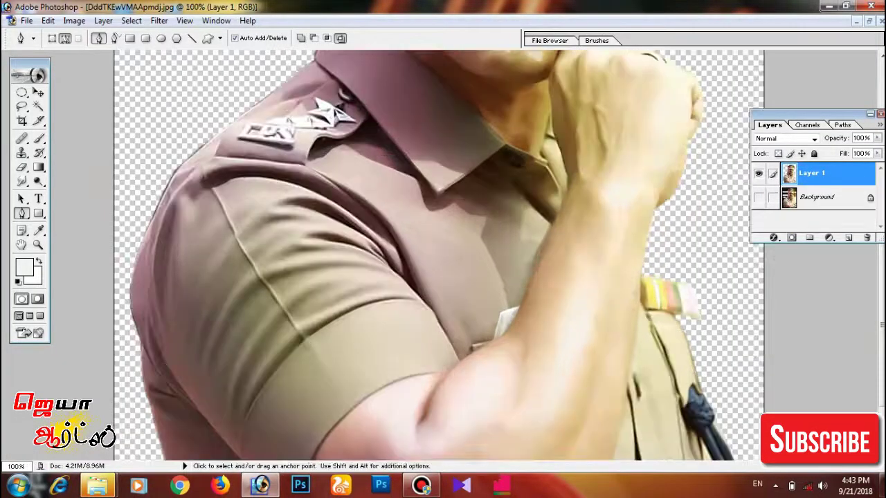
key("ctrl+plus")
key("ctrl+plus")
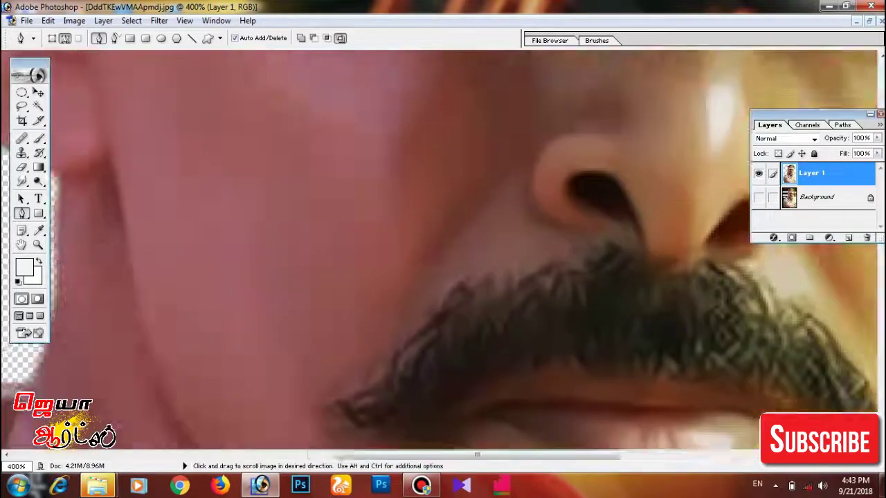
key("ctrl+plus")
key("ctrl+shift+alt+n")
key("shift+r")
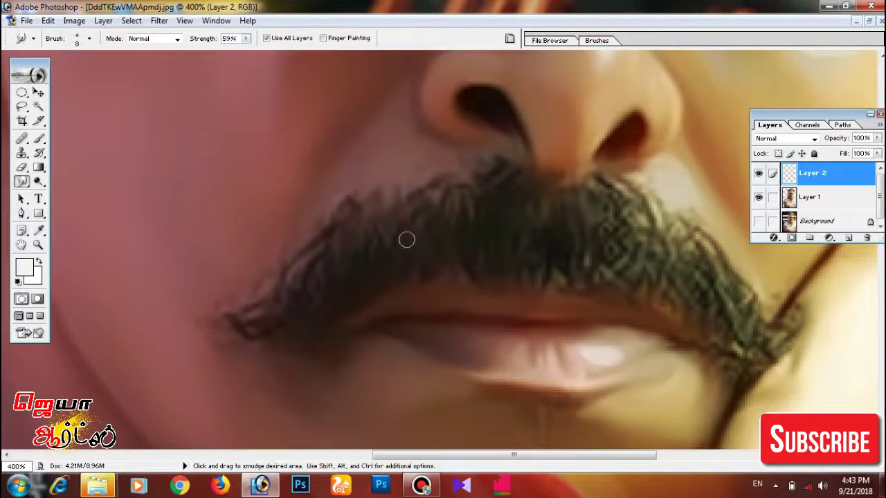
- Choose a textured brush tip for the Smudge tool on Layer 2
right_click(406, 239)
scroll(478, 332, "down", 3)
scroll(477, 332, "down", 3)
scroll(478, 332, "down", 3)
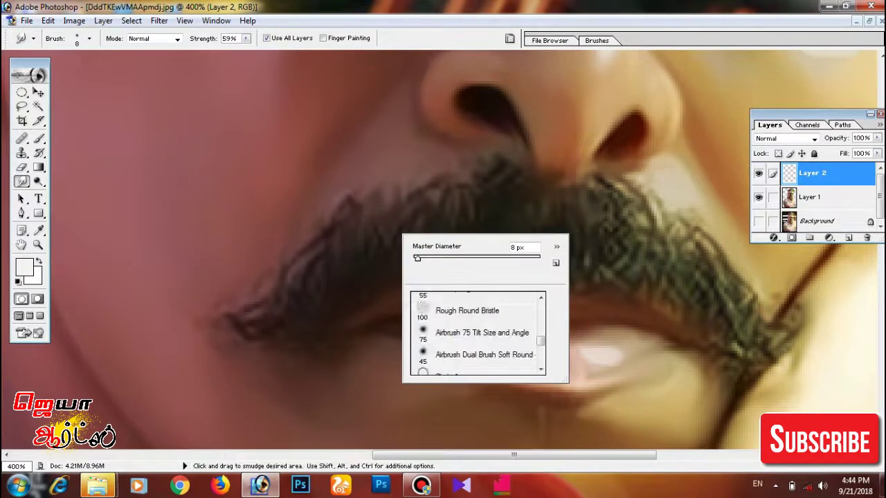
scroll(478, 332, "down", 3)
scroll(477, 332, "down", 3)
scroll(477, 332, "down", 1)
scroll(478, 332, "up", 2)
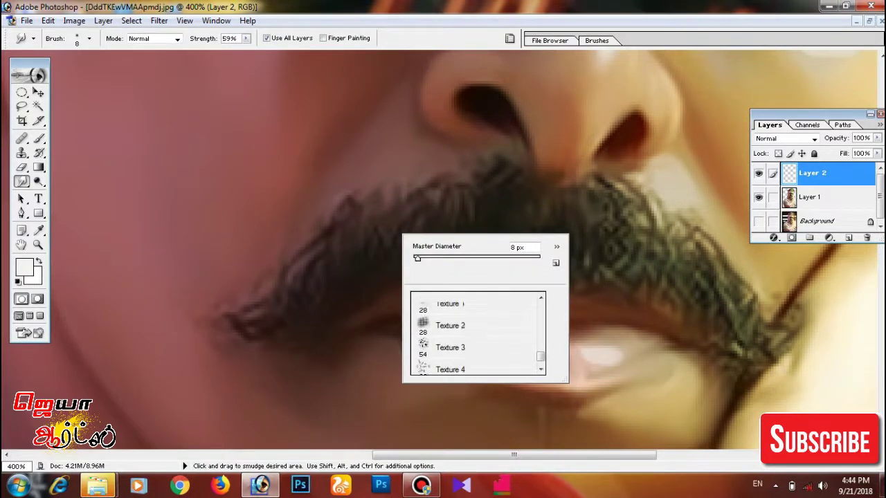
scroll(477, 332, "up", 2)
double_click(450, 356)
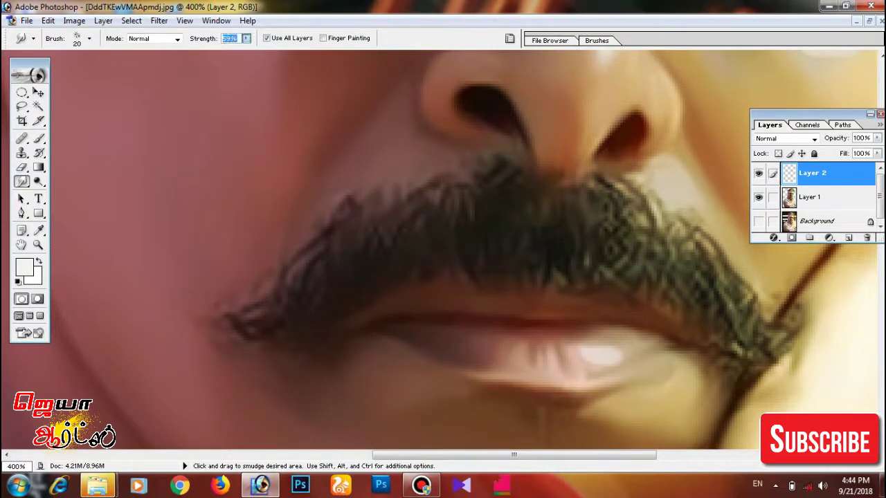
- Set smudge strength to 76% and smudge the moustache edges into hair-like strokes
left_click_drag(261, 51, 257, 51)
left_click_drag(420, 244, 354, 207)
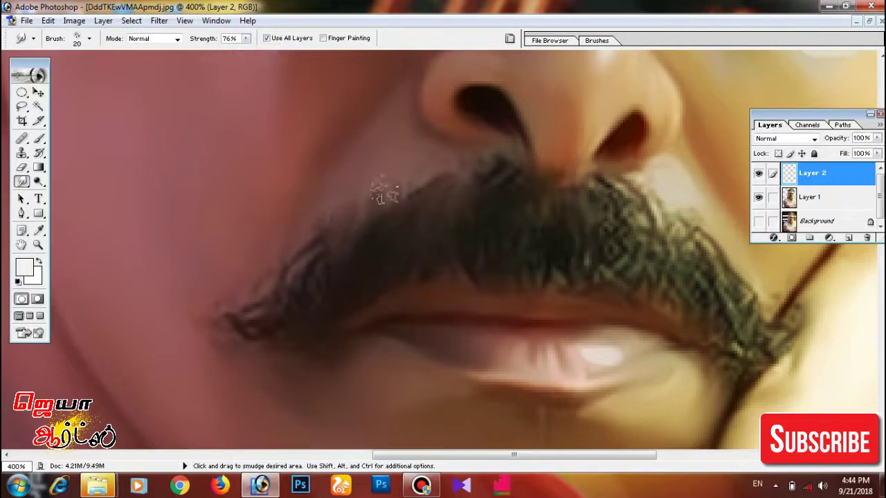
left_click_drag(349, 277, 394, 232)
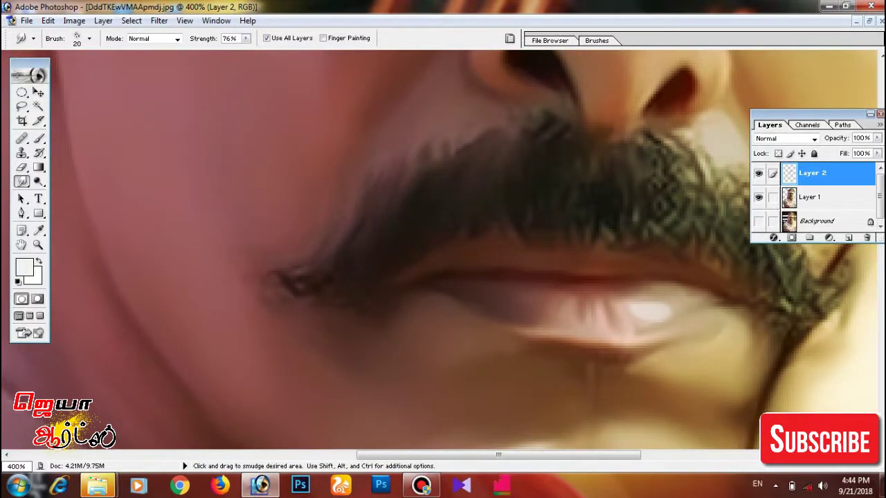
scroll(357, 281, "up", 5)
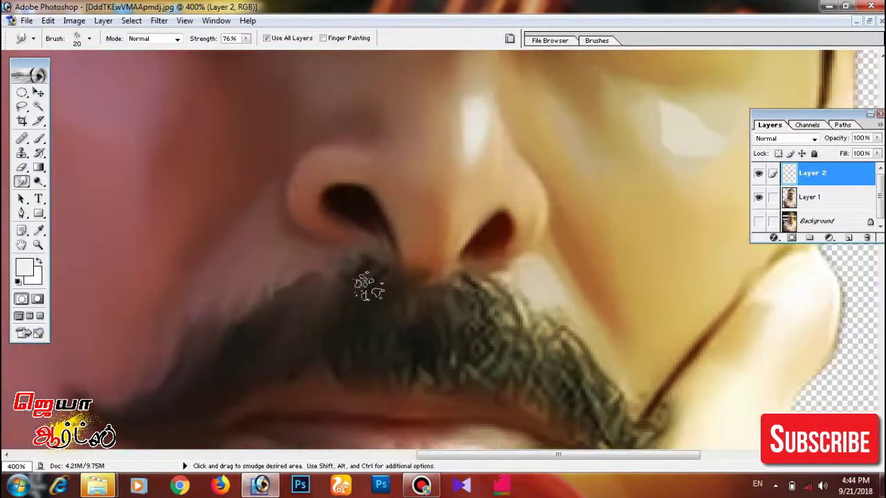
left_click_drag(454, 351, 411, 299)
left_click_drag(242, 208, 111, 184)
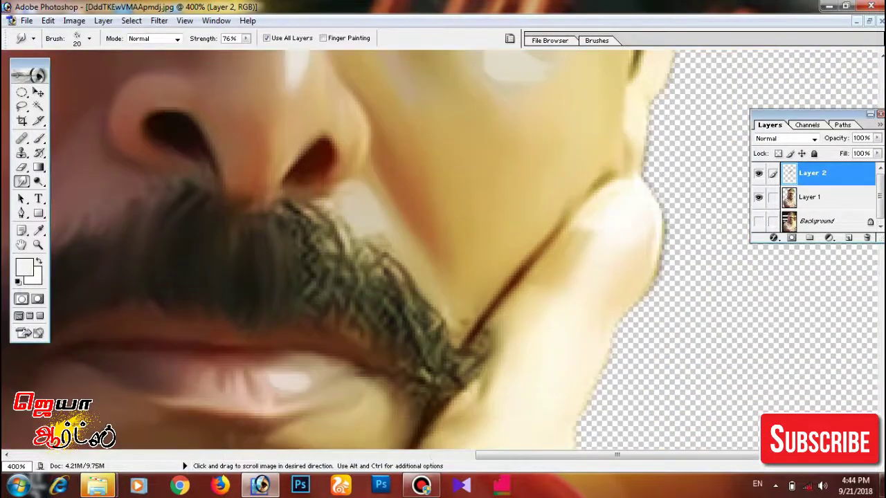
scroll(104, 208, "right", 3)
mouse_move(242, 241)
left_mouse_down()
mouse_move(270, 273)
mouse_move(298, 285)
left_mouse_up()
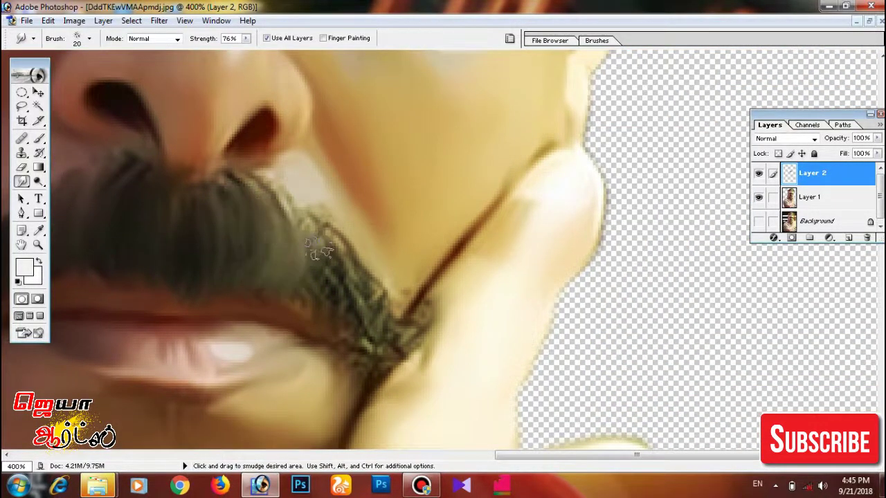
- Smudge the remaining moustache edge near the cheek
scroll(294, 277, "down", 3)
scroll(298, 277, "up", 2)
scroll(395, 301, "left", 2)
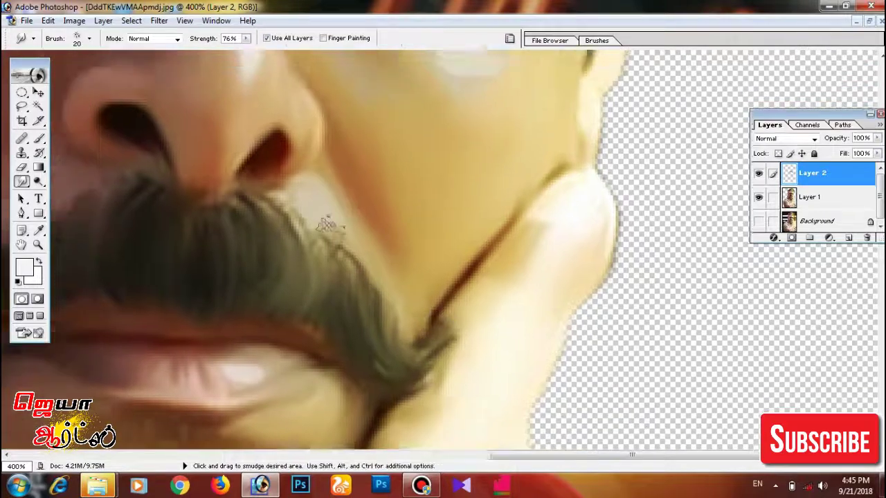
scroll(347, 299, "up", 2)
scroll(348, 299, "up", 1)
scroll(336, 263, "down", 3)
scroll(336, 263, "left", 3)
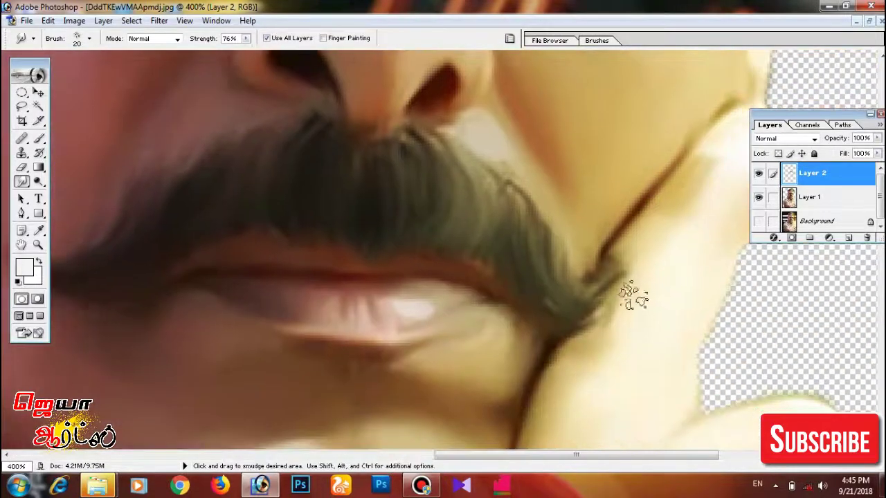
left_click_drag(366, 350, 471, 304)
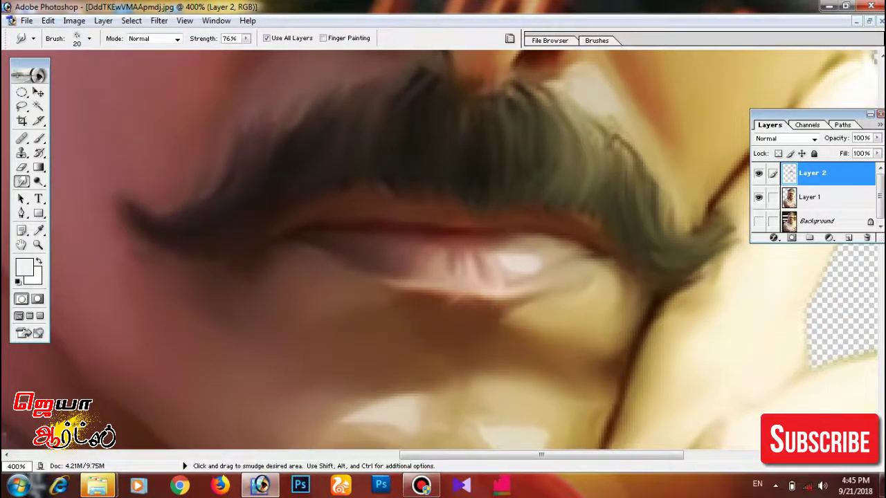
- Smudge the hair beside the ear and the brows into soft strokes
scroll(442, 277, "up", 3)
scroll(484, 253, "down", 1)
scroll(537, 272, "up", 2)
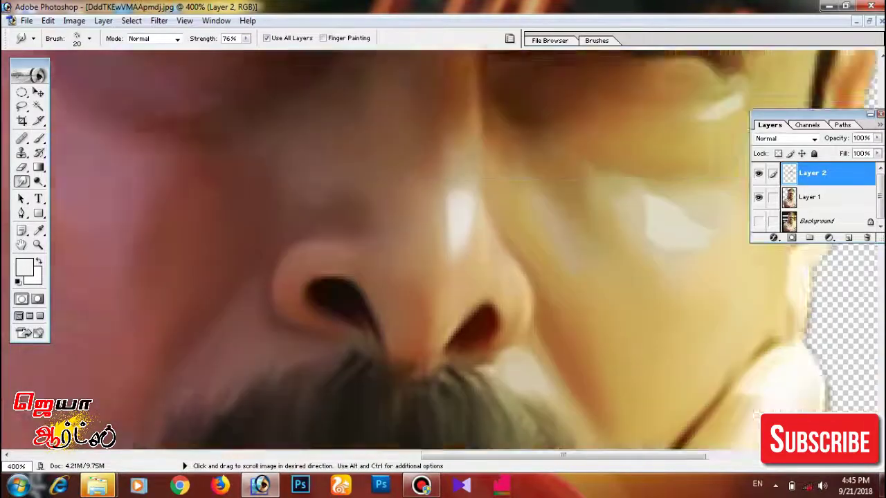
scroll(454, 247, "up", 5)
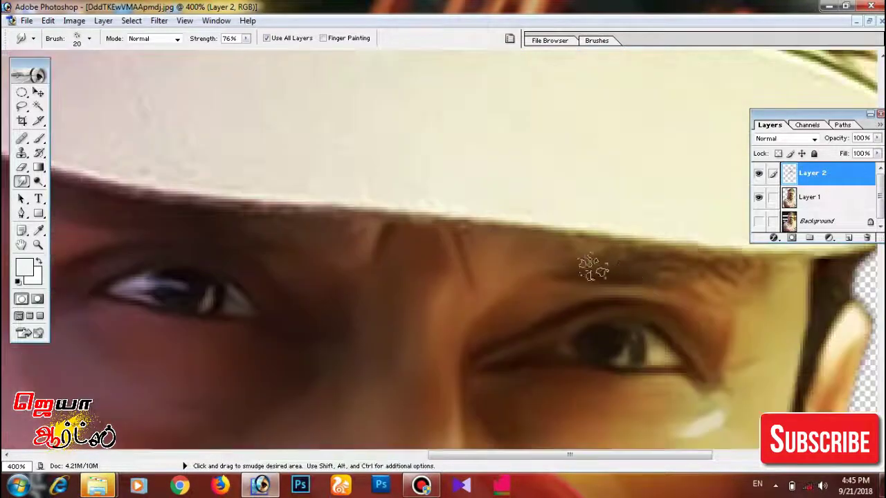
left_click_drag(784, 270, 357, 201)
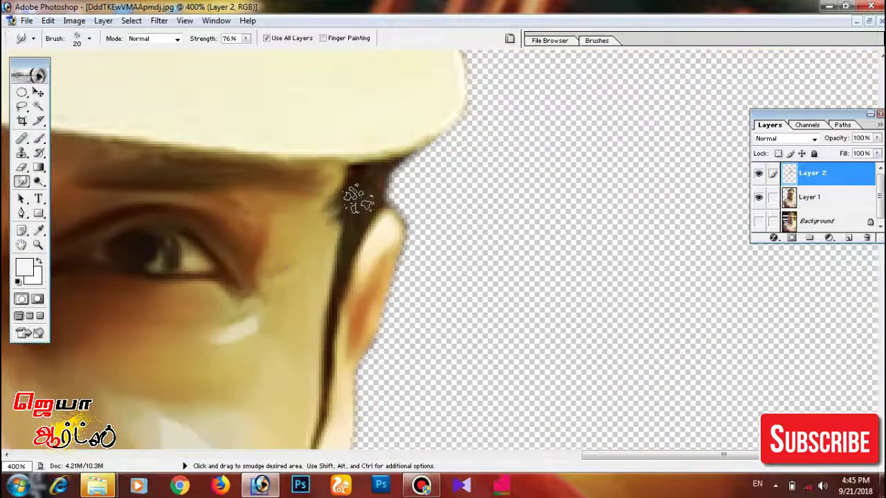
scroll(284, 176, "left", 5)
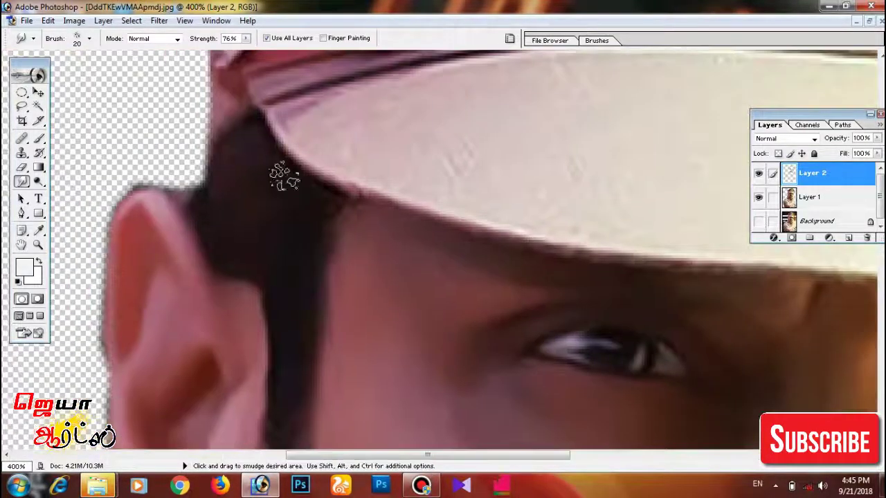
scroll(281, 183, "down", 2)
scroll(287, 183, "left", 3)
scroll(287, 183, "up", 3)
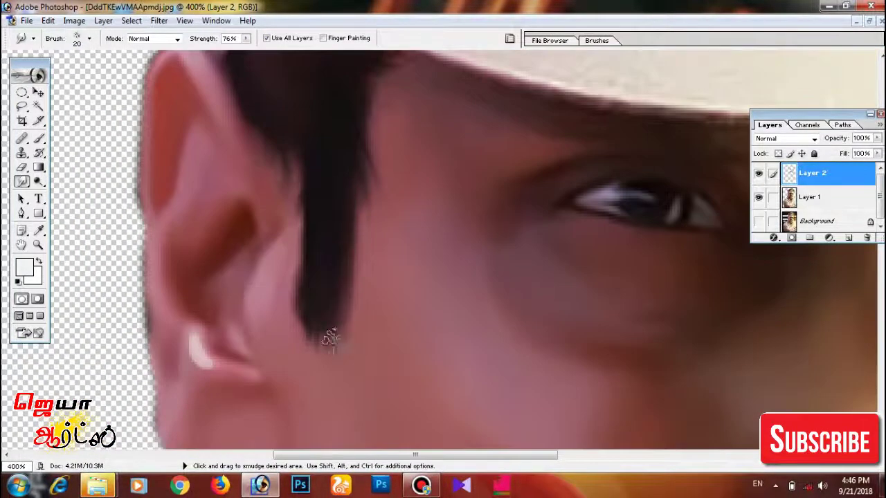
left_click_drag(287, 273, 335, 45)
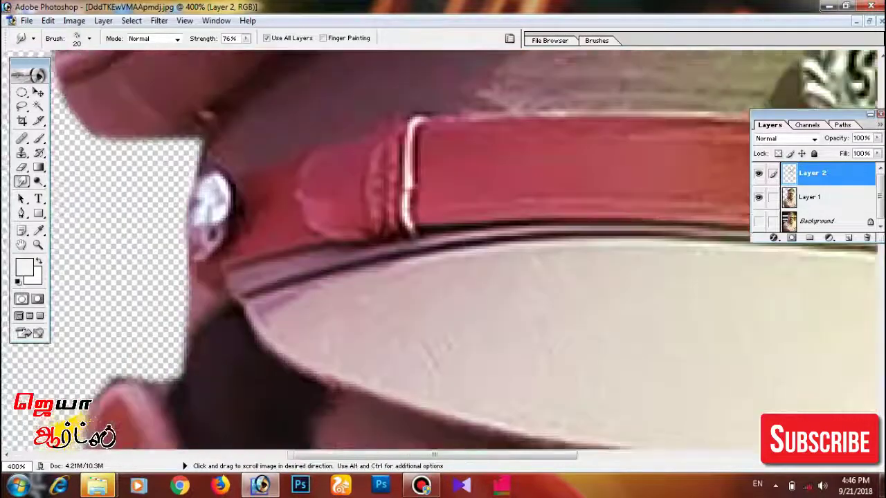
left_click_drag(335, 63, 202, 179)
- Trace the police cap outline with the Pen tool
key("ctrl+0")
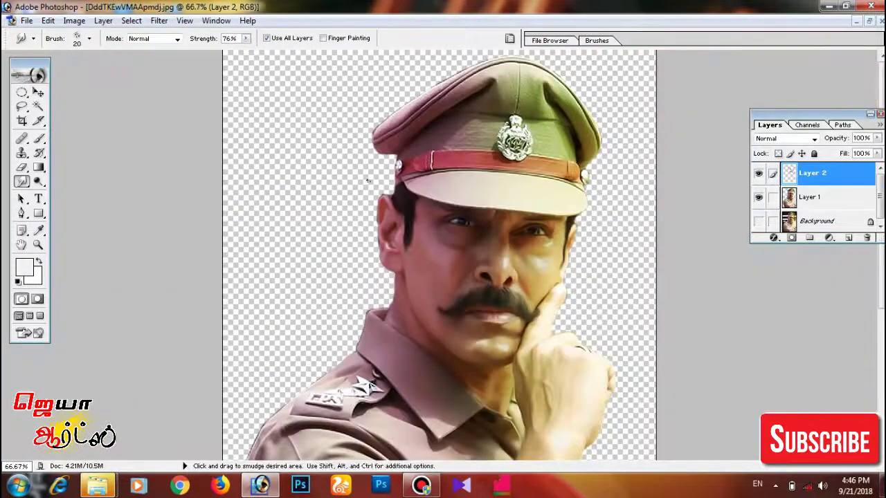
left_click_drag(387, 200, 525, 270)
key("p")
key("alt+[")
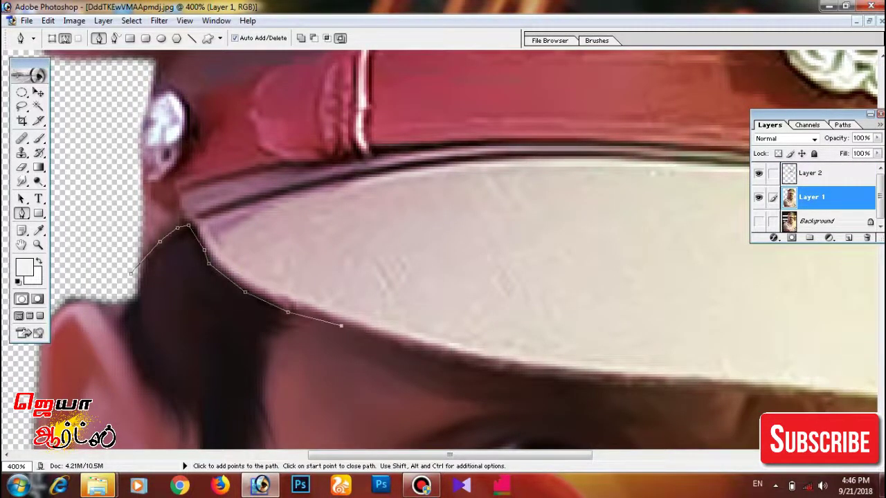
left_click_drag(341, 326, 225, 296)
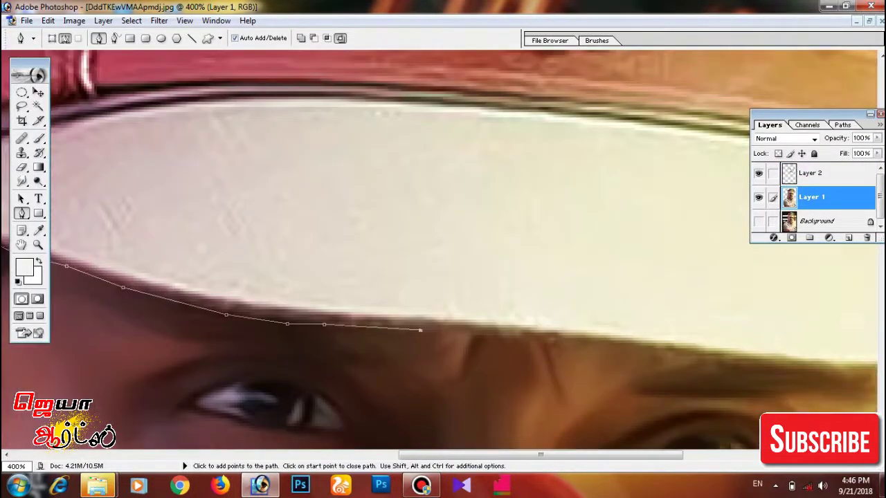
left_click_drag(390, 332, 340, 315)
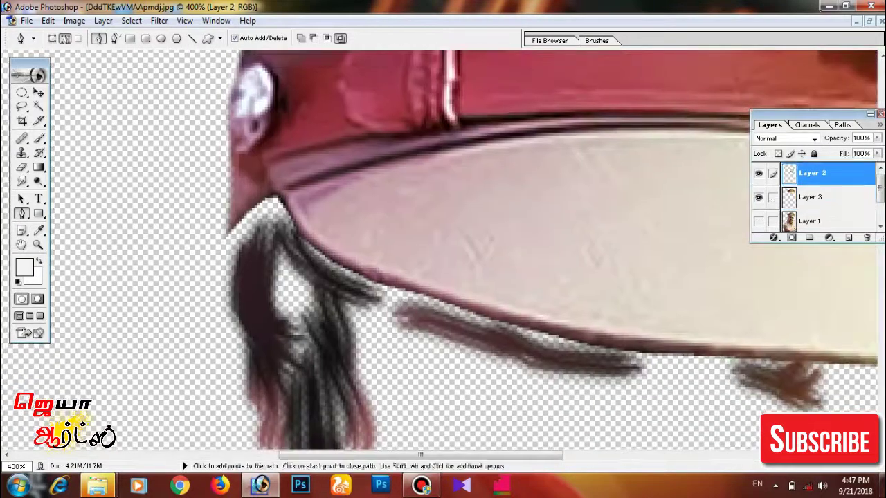
key("ctrl+minus")
key("ctrl+minus")
- Move Layer 3 above Layer 2 and remove Layer 2, leaving the cap isolated
left_click(758, 220)
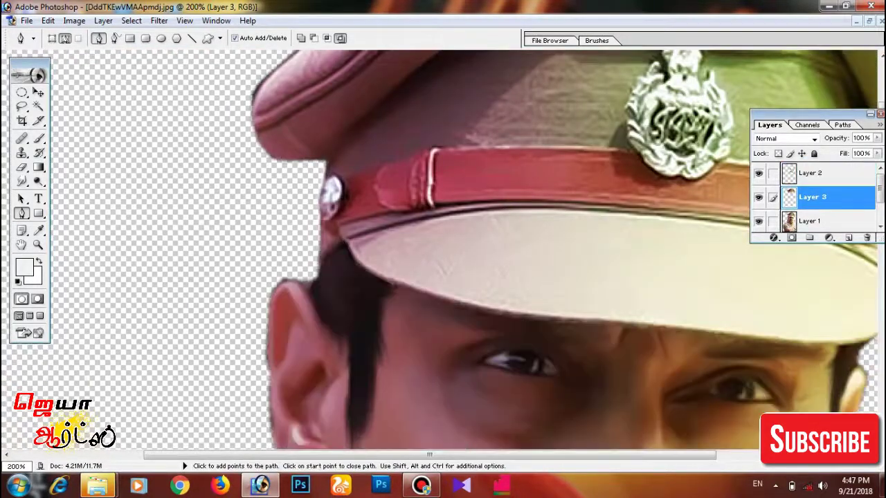
left_click_drag(809, 196, 809, 169)
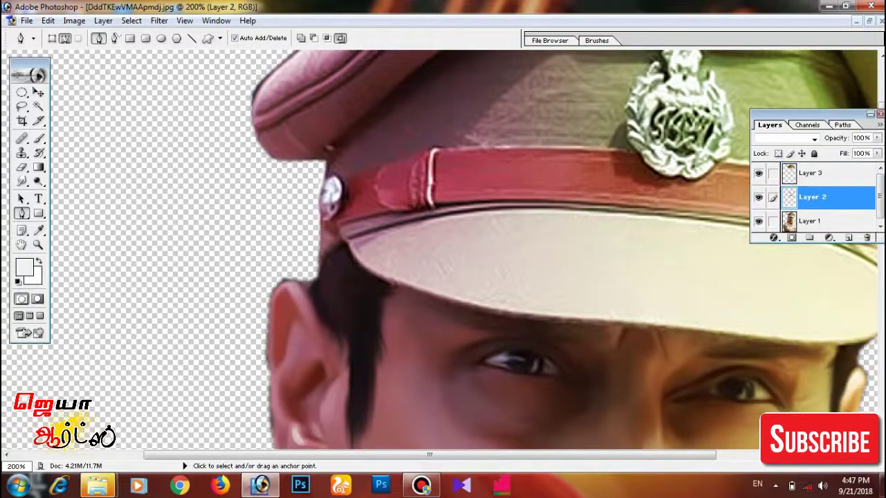
key("ctrl+minus")
key("ctrl+minus")
key("ctrl+minus")
key("ctrl+plus")
key("ctrl+plus")
key("ctrl+plus")
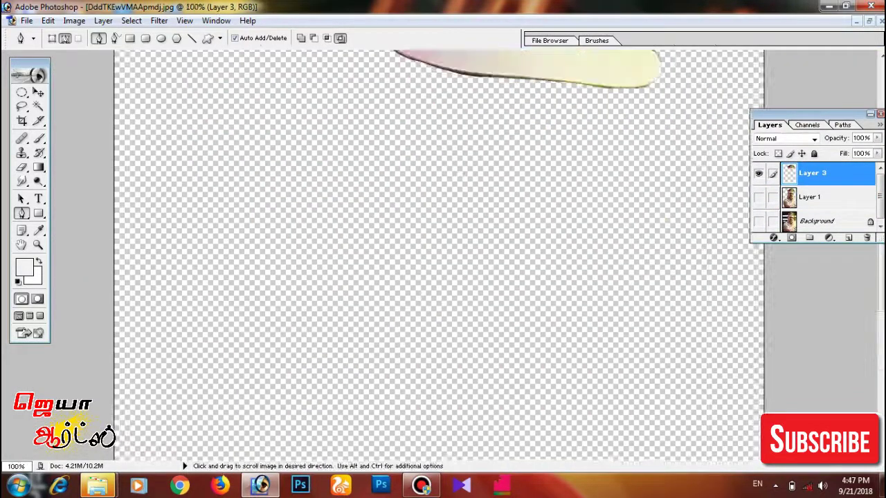
key("ctrl+plus")
key("ctrl+plus")
- Smooth the cap with Topaz DeNoise 6 using the JPEG - moderate preset
left_click(159, 20)
mouse_move(188, 323)
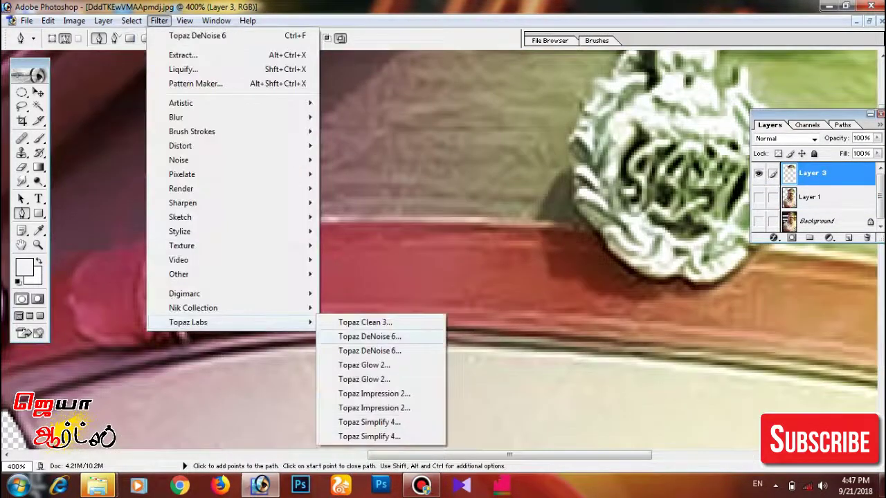
left_click(369, 336)
left_click(38, 232)
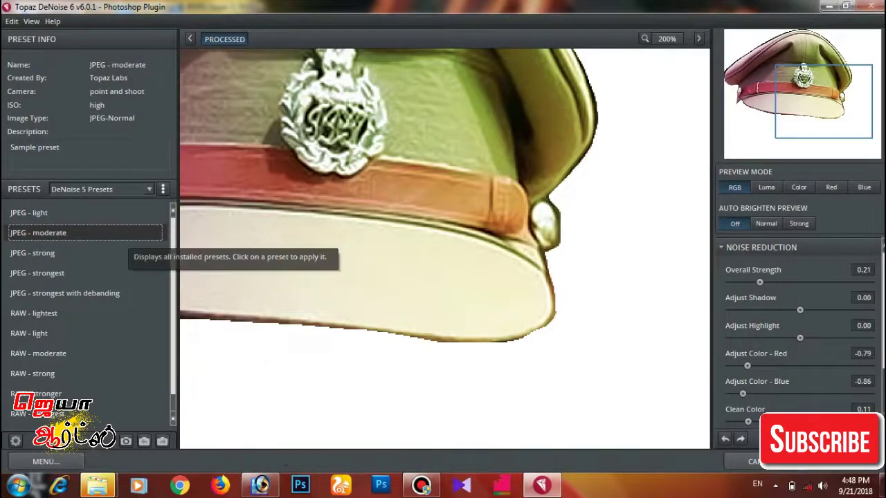
left_click_drag(332, 138, 602, 318)
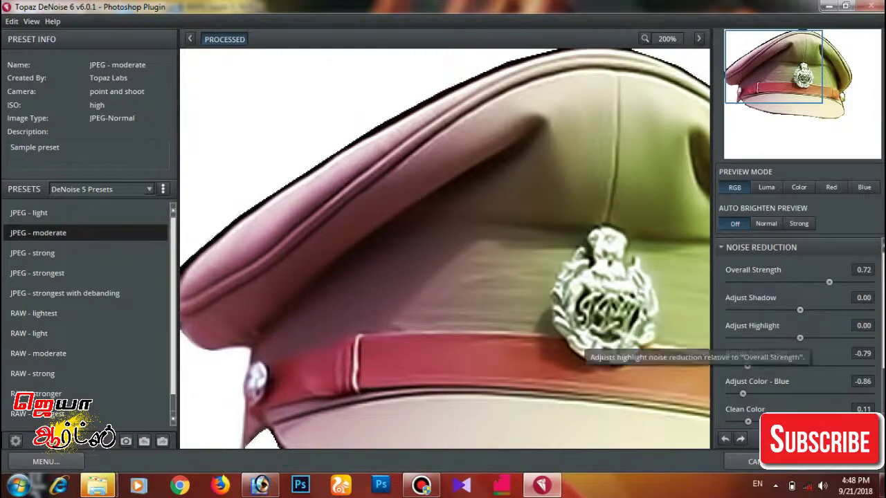
key("ctrl+minus")
key("ctrl+minus")
key("ctrl+minus")
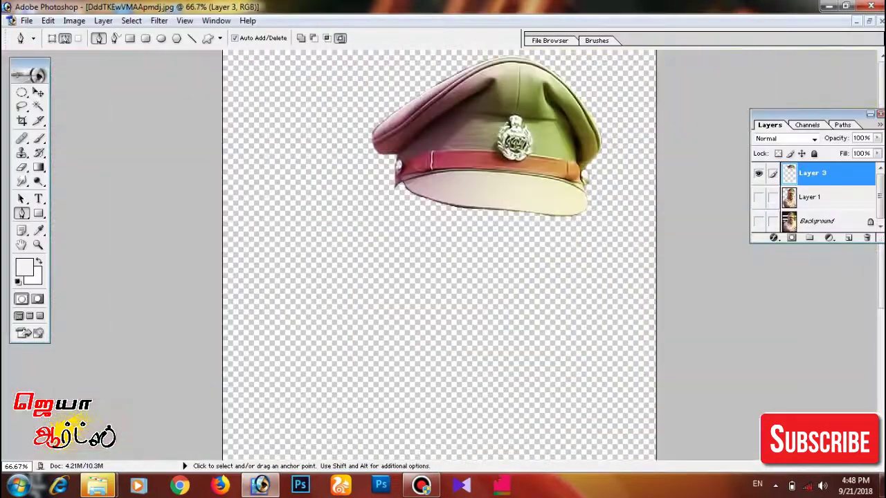
- Zoom onto the lips and set a red foreground colour
key("ctrl+plus")
key("ctrl+plus")
key("ctrl+plus")
key("ctrl+plus")
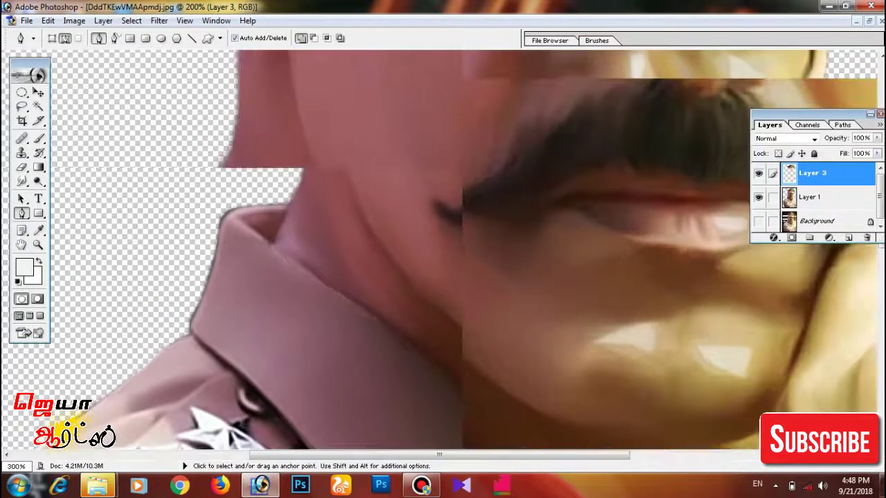
left_click_drag(553, 276, 380, 277)
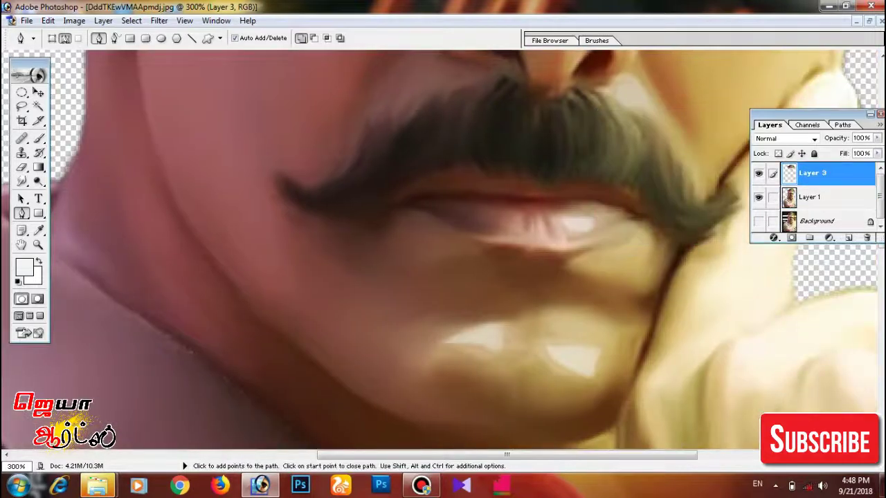
left_click_drag(415, 242, 471, 276)
left_click(24, 267)
left_click(741, 280)
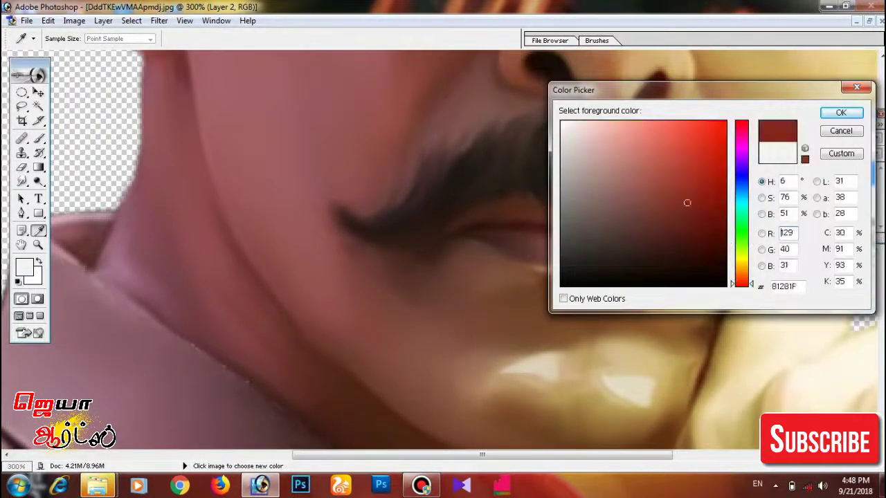
left_click(686, 137)
key("Return")
- Set up an 18 px Soft Round brush at 12% flow
key("b")
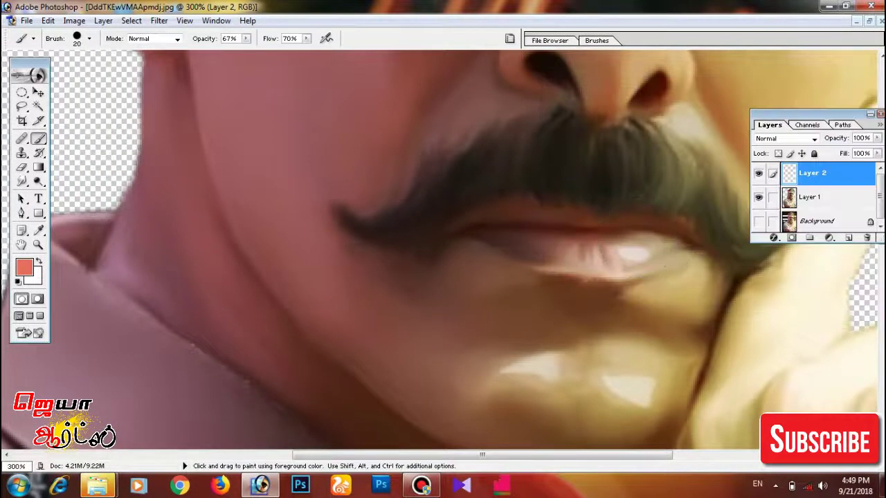
left_click_drag(275, 51, 269, 51)
right_click(588, 146)
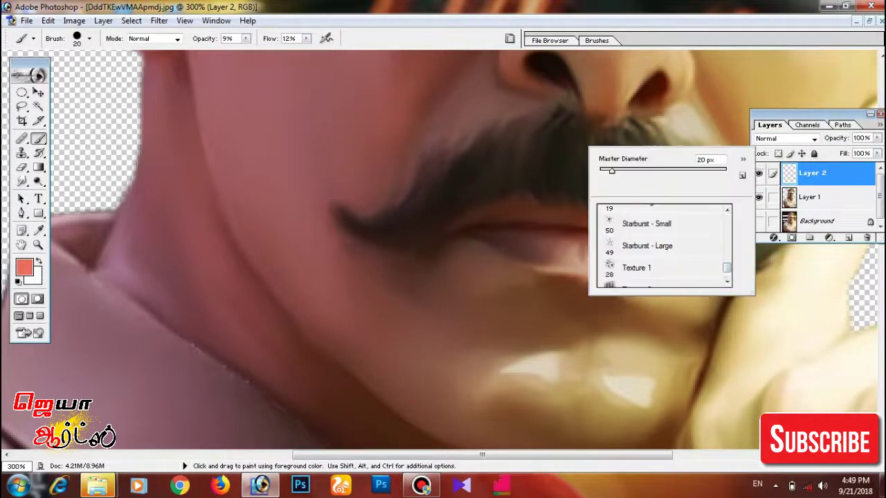
scroll(658, 249, "up", 10)
scroll(658, 249, "down", 5)
scroll(657, 249, "down", 3)
left_click(655, 275)
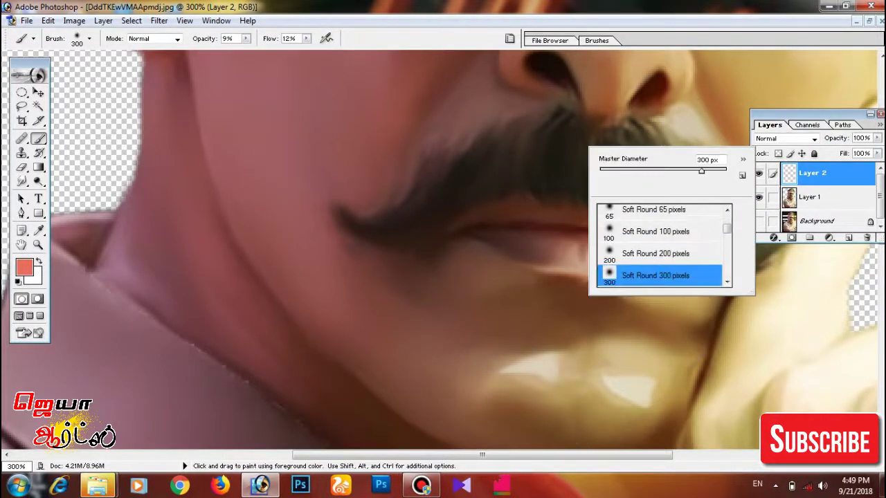
type("18")
key("Return")
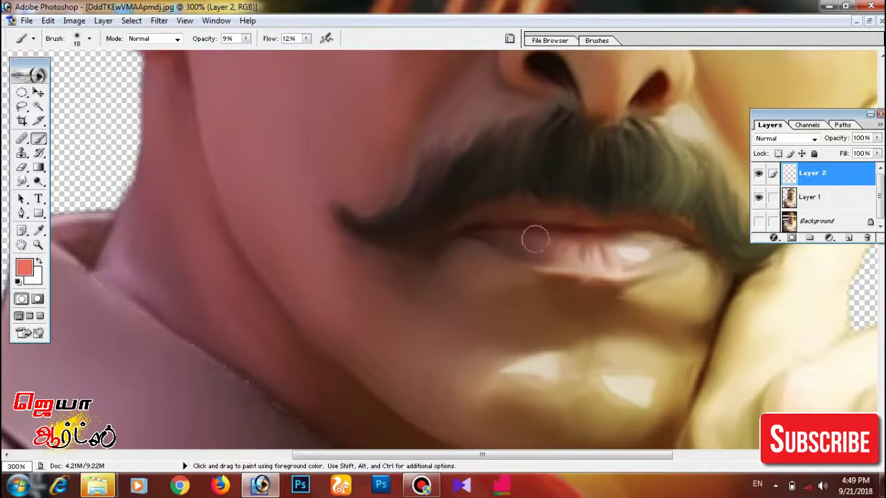
- Switch to white at 17% brush opacity for lip highlights, undoing a stray stroke
left_click(24, 268)
key("Return")
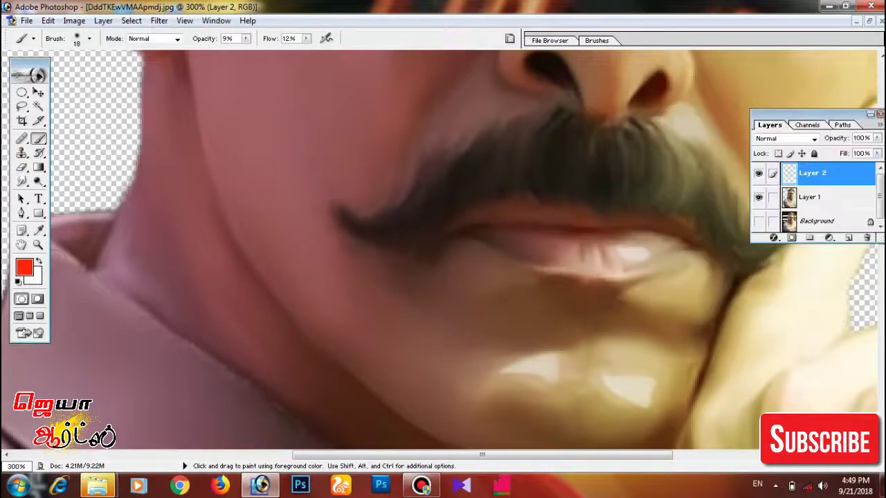
left_click(24, 268)
key("Return")
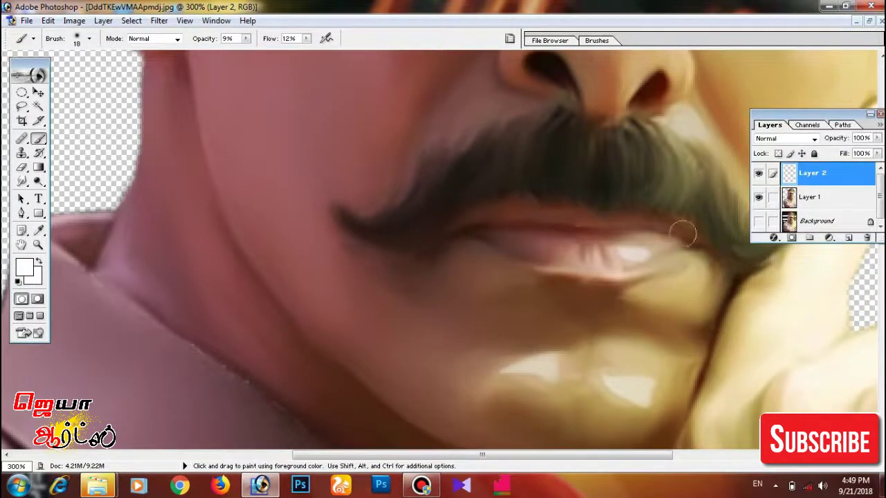
left_click_drag(251, 50, 252, 51)
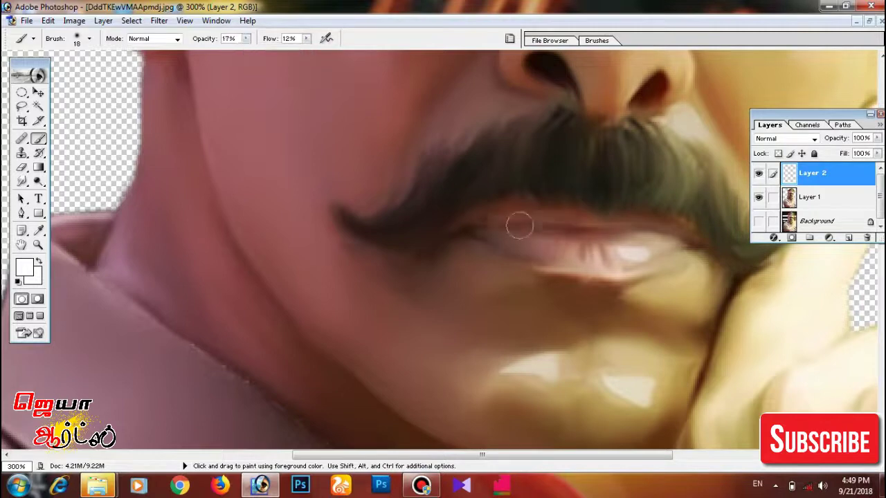
key("ctrl+z")
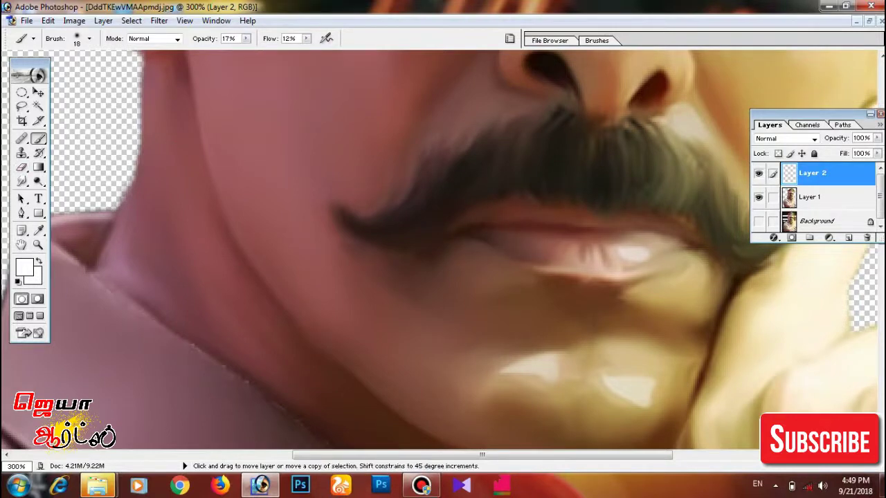
- Paint the lips with red and pink FD0065, then zoom out to review the figure
left_click(24, 267)
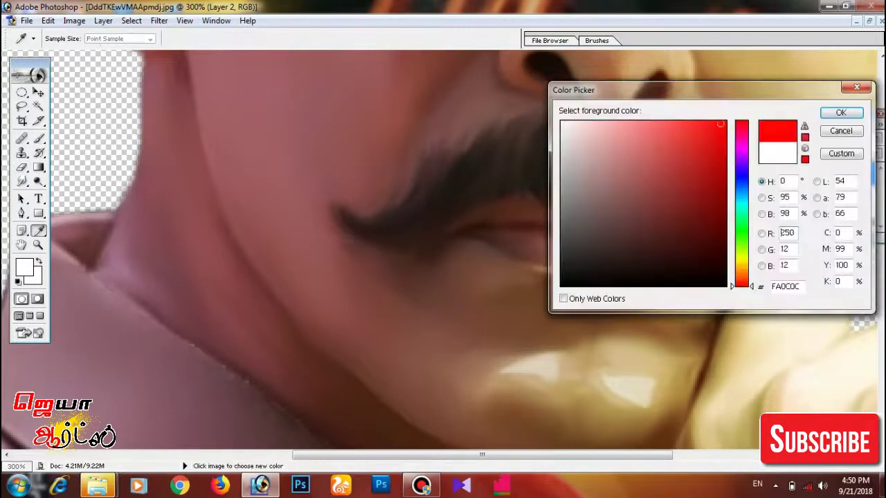
left_click(841, 114)
scroll(479, 240, "right", 5)
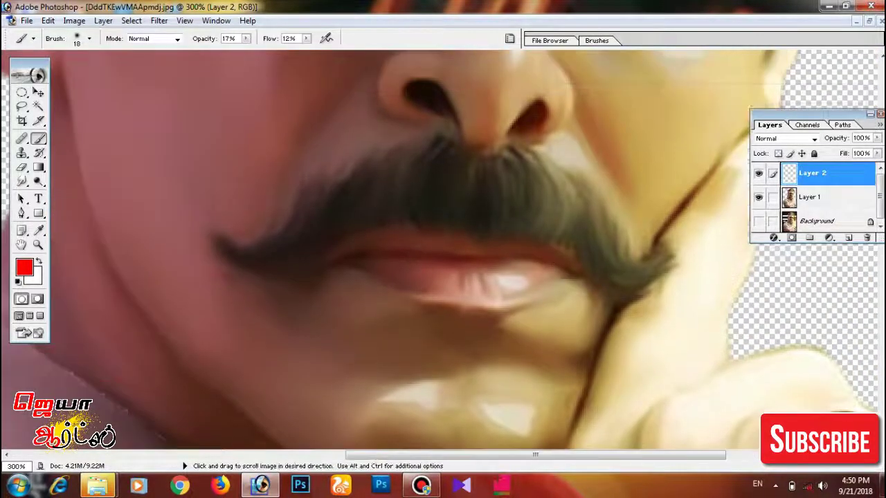
left_click(24, 267)
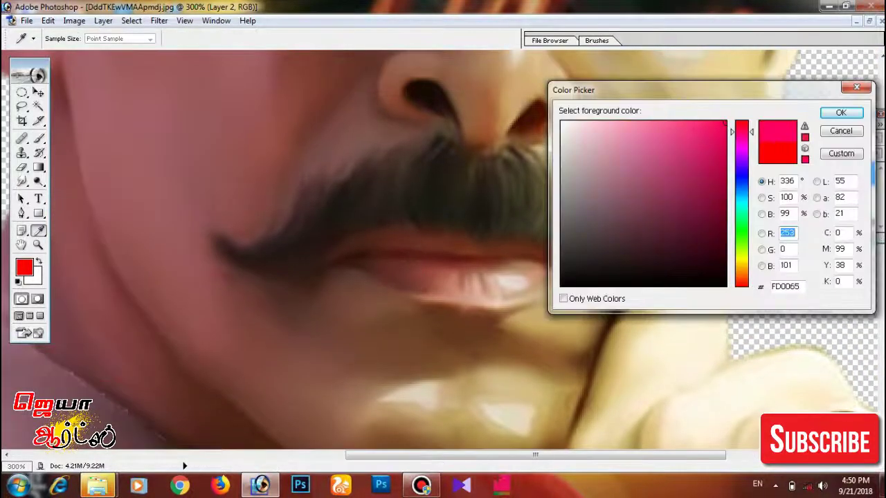
left_click(840, 113)
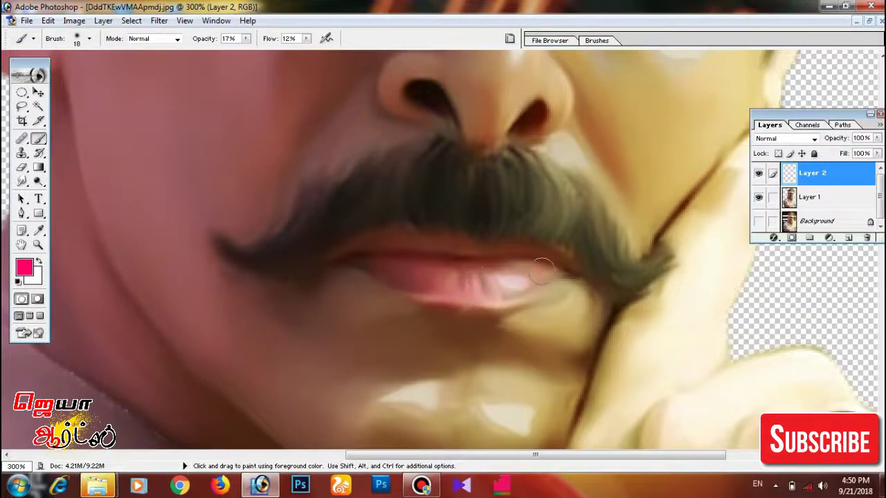
key("ctrl+minus")
key("ctrl+minus")
key("ctrl+minus")
key("ctrl+plus")
key("ctrl+plus")
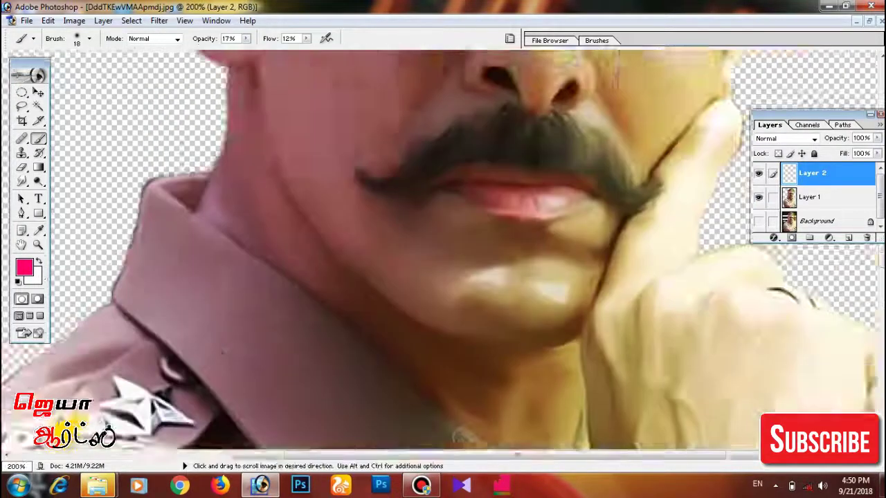
left_click_drag(484, 208, 353, 284)
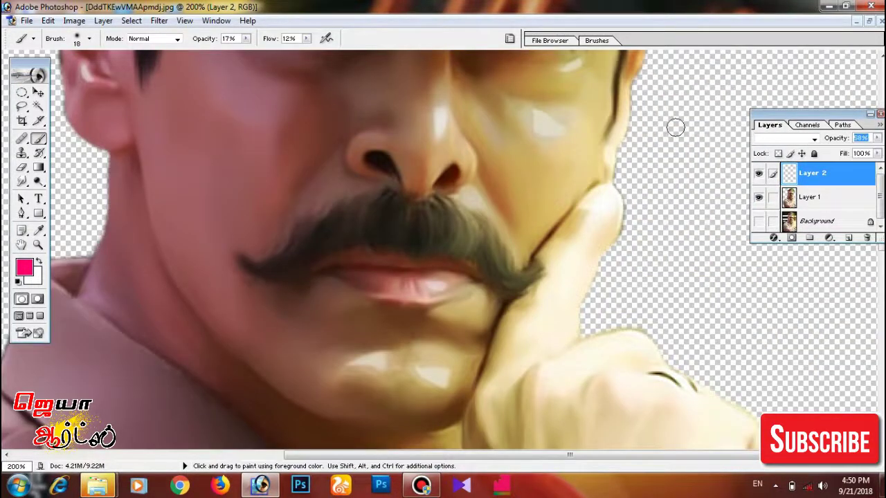
key("ctrl+minus")
key("ctrl+minus")
key("ctrl+minus")
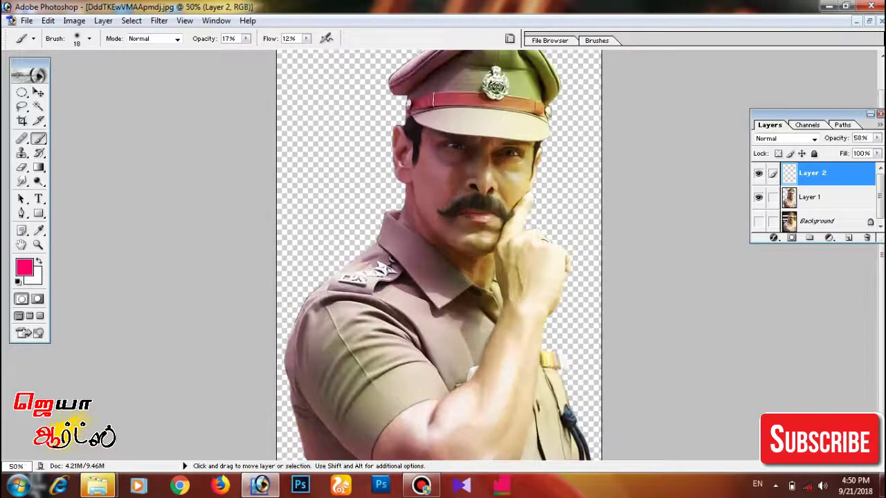
key("ctrl+minus")
key("ctrl+minus")
- Apply a red Color Balance shift to the painting
key("ctrl+plus")
key("ctrl+plus")
key("ctrl+plus")
key("ctrl+plus")
key("ctrl+plus")
key("ctrl+b")
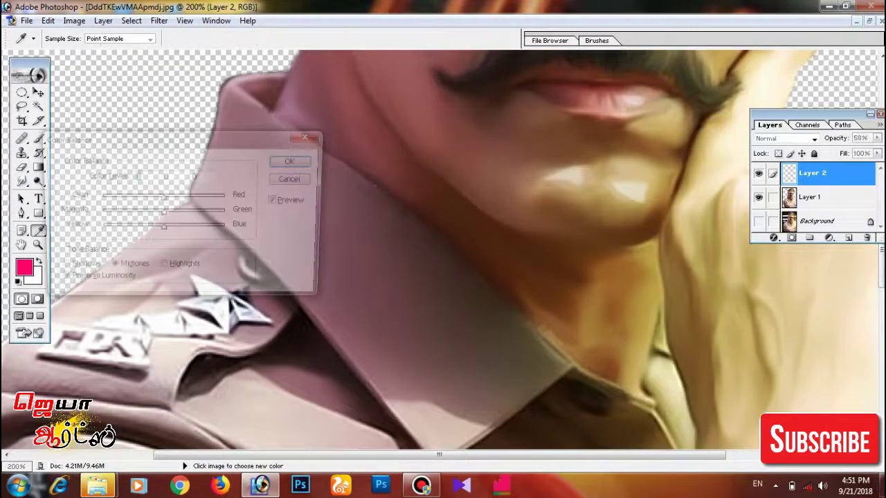
key("ctrl+minus")
key("ctrl+minus")
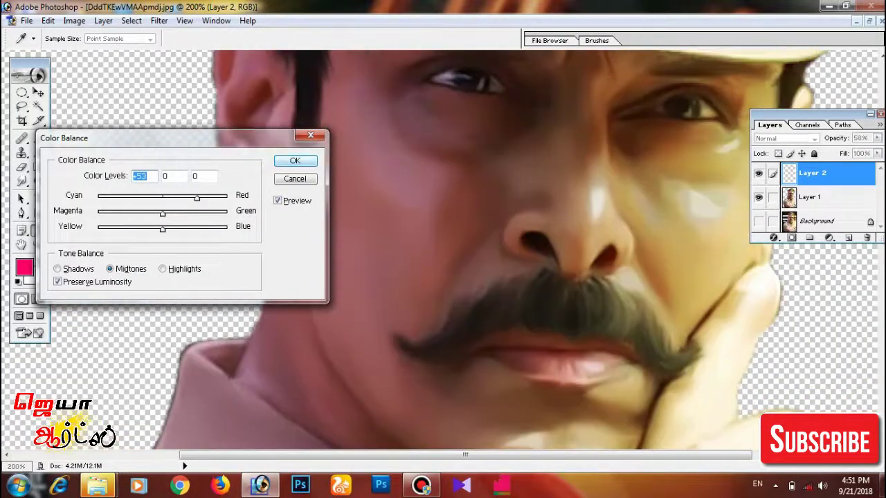
key("Return")
key("b")
key("ctrl+minus")
- Smudge around the eye on Layer 1 with a Hard Round 5 px brush
key("ctrl+plus")
key("ctrl+plus")
key("ctrl+plus")
key("r")
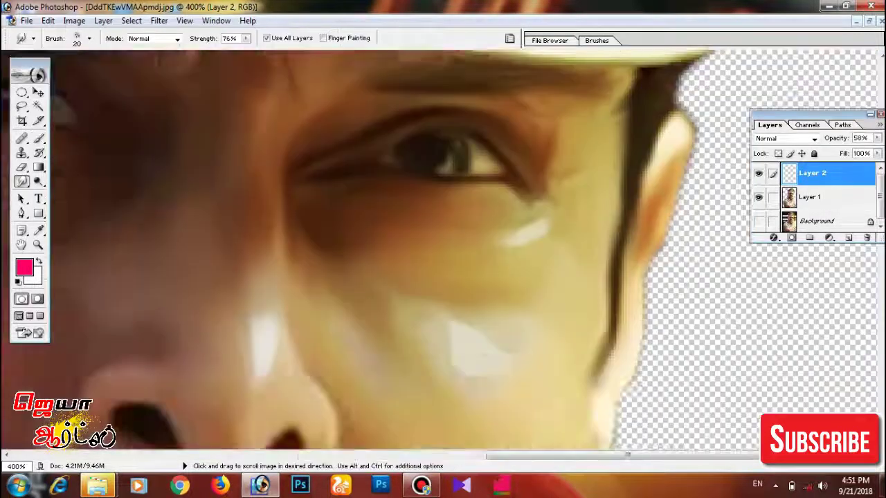
key("alt+bracketleft")
right_click(377, 211)
double_click(440, 322)
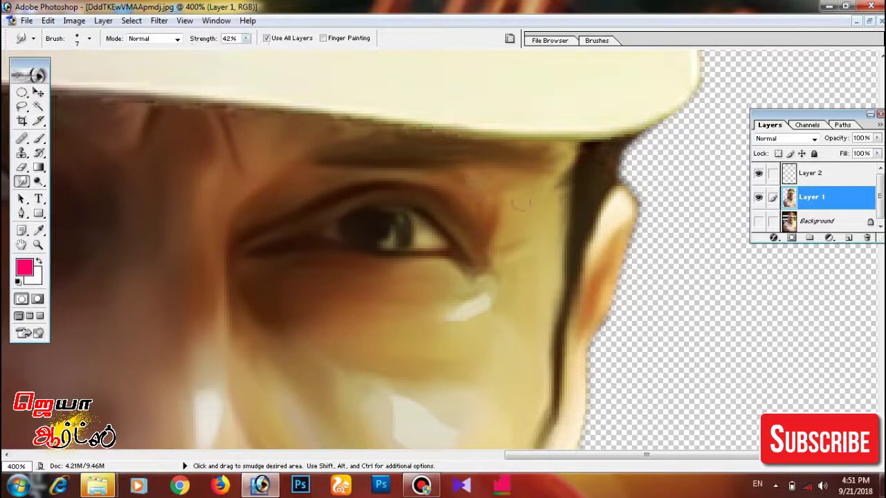
scroll(467, 277, "down", 3)
scroll(346, 208, "left", 5)
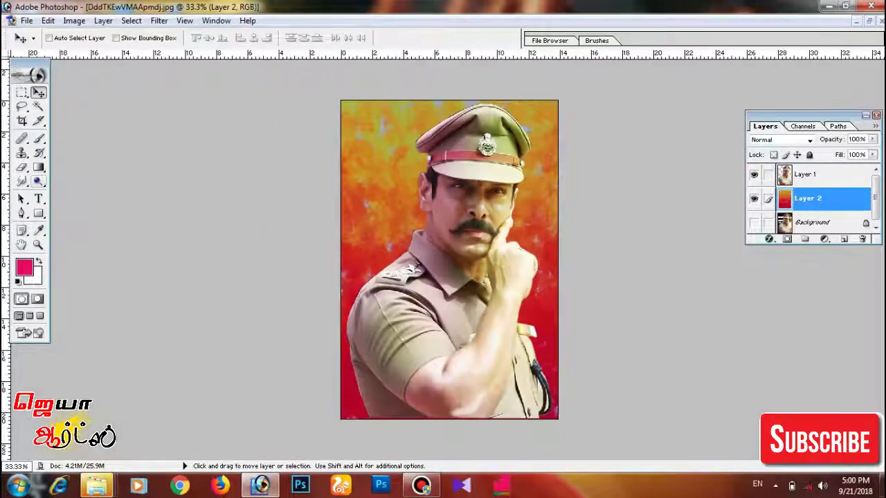
- Wash the lower figure in pink, then shift its hue toward orange with Hue/Saturation
mouse_move(128, 159)
left_mouse_down()
mouse_move(425, 376)
mouse_move(405, 69)
left_mouse_up()
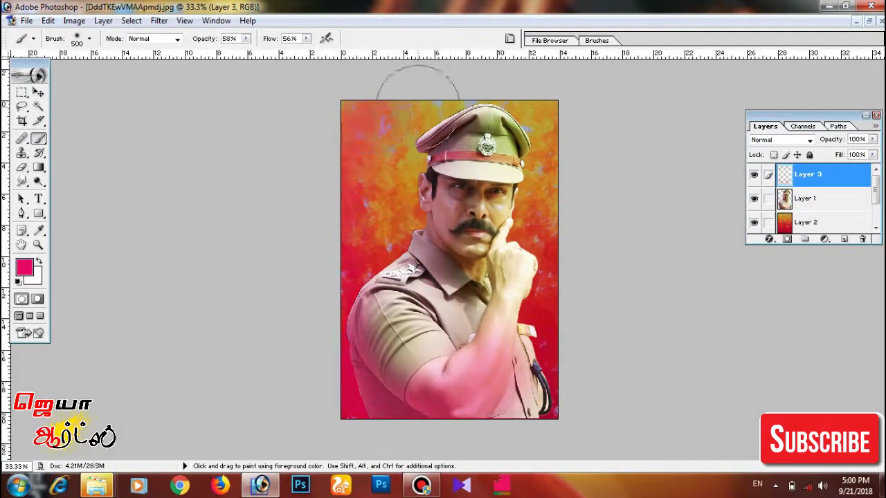
key("ctrl+z")
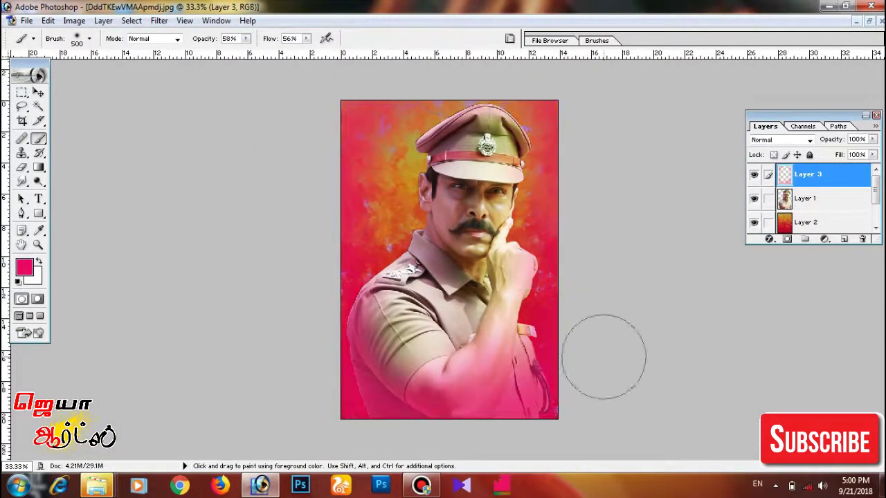
left_click_drag(603, 350, 592, 382)
key("ctrl+u")
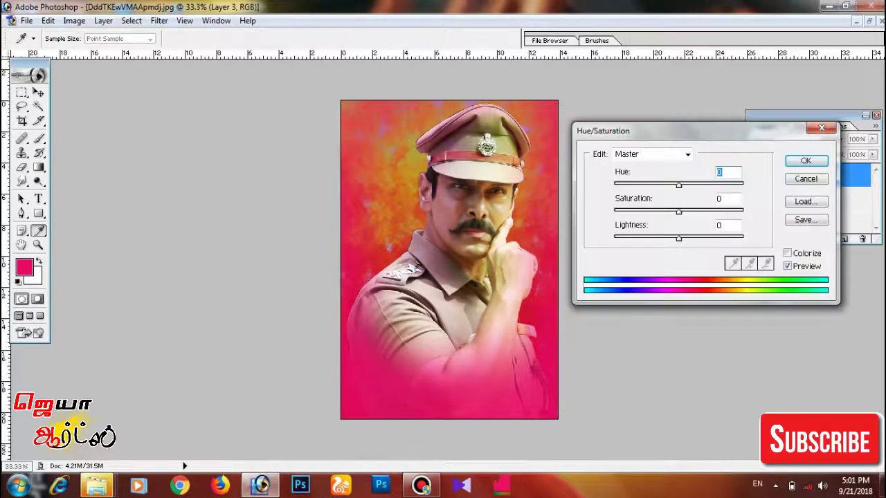
mouse_move(678, 182)
left_mouse_down()
mouse_move(726, 185)
mouse_move(689, 184)
left_mouse_up()
key("Return")
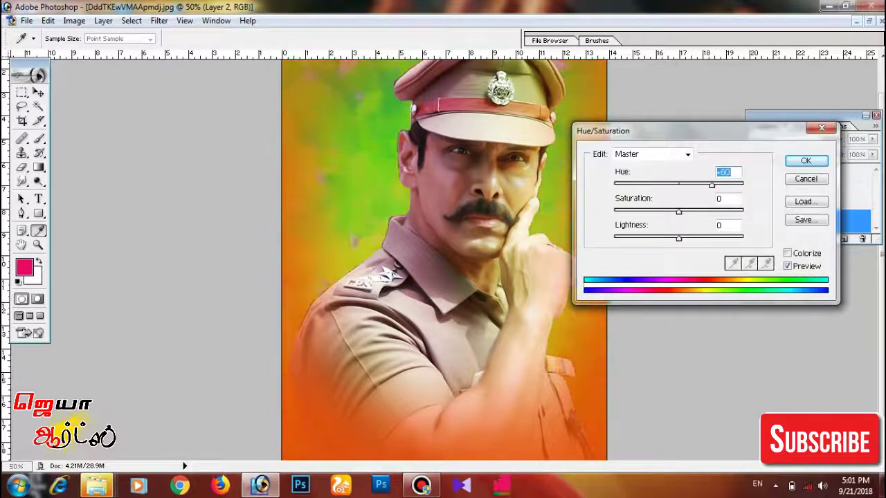
- Warm the officer's Layer 1 with a Color Balance of +8, 0, +4
key("ctrl+b")
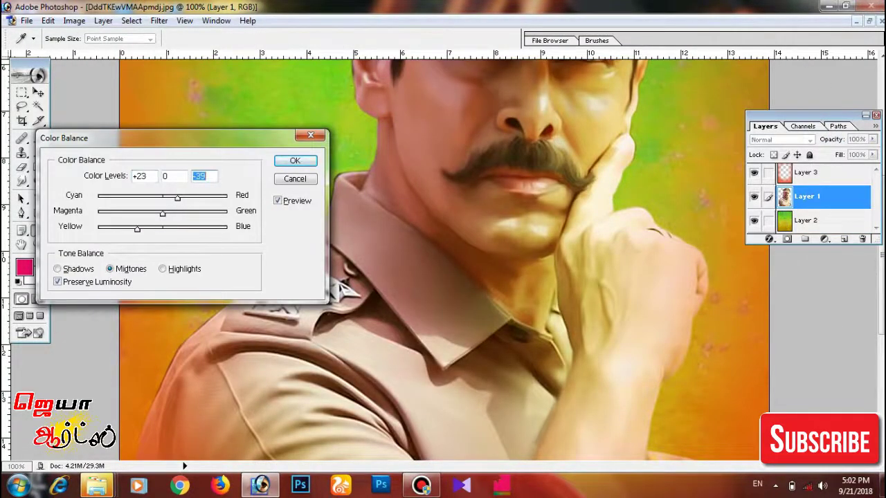
scroll(442, 256, "up", 4)
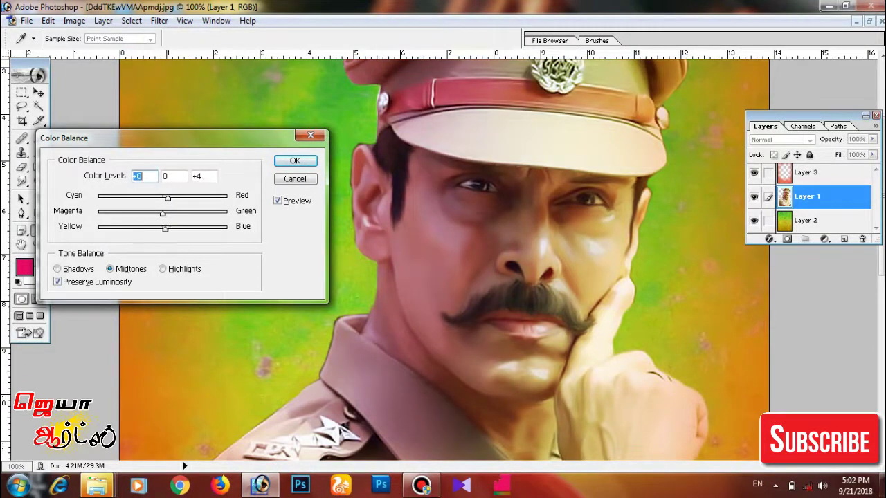
key("Return")
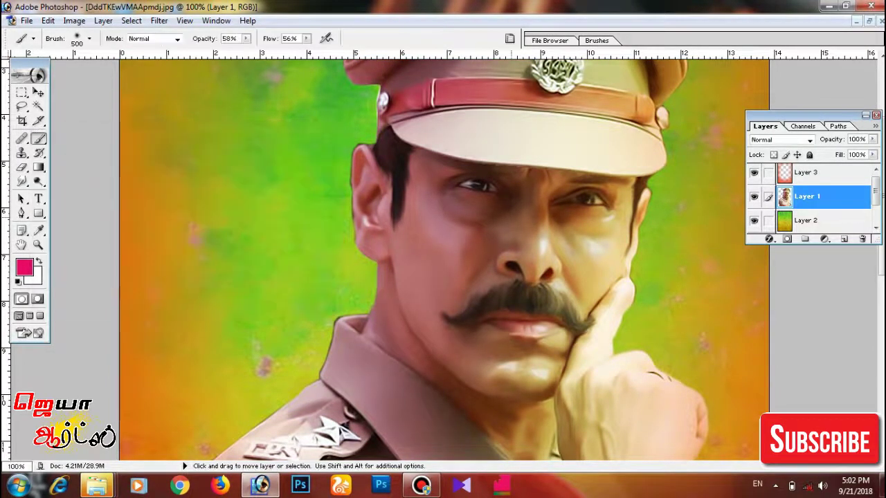
key("ctrl+u")
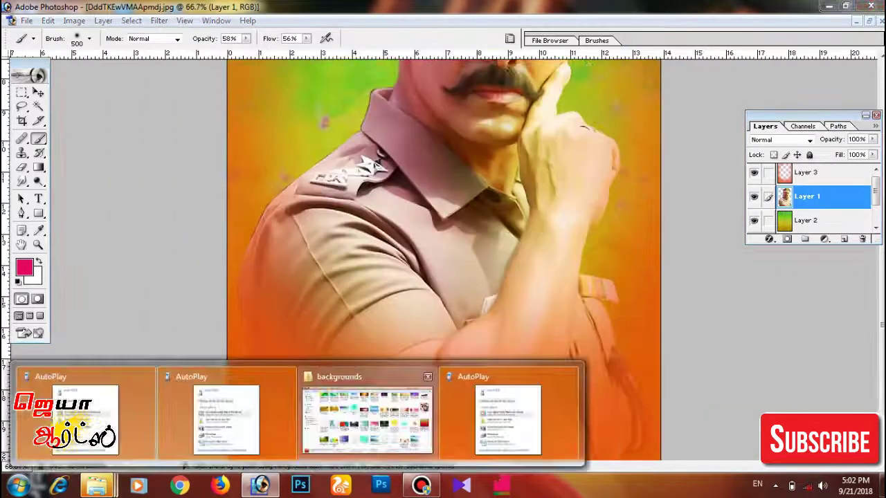
- Browse to New folder (5)\New folder on drive D and drag jeya arts into Photoshop
double_click(422, 270)
double_click(218, 97)
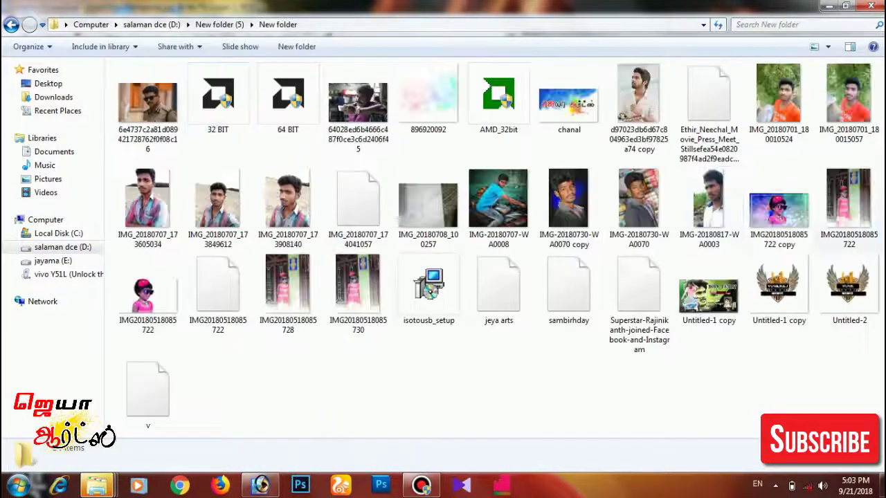
left_click_drag(499, 284, 155, 92)
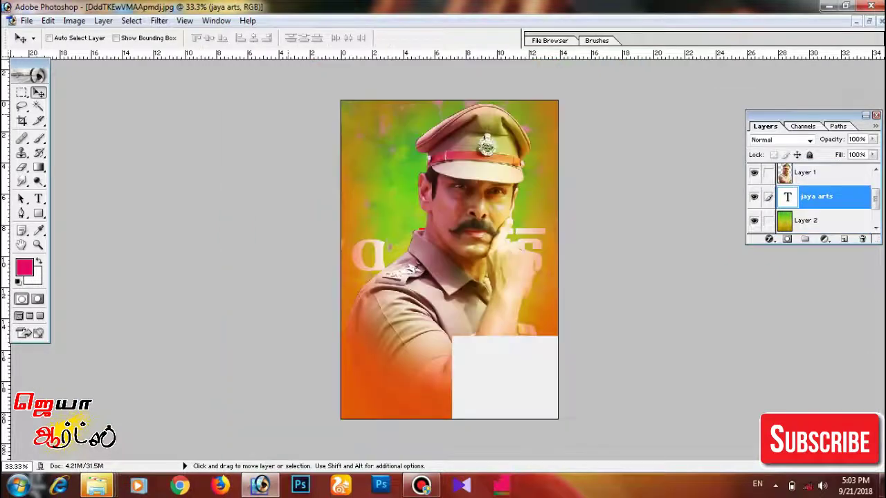
- Shrink the jaya arts text and move it to the bottom-left of the image
key("ctrl+t")
left_click_drag(545, 270, 398, 244)
left_click_drag(320, 231, 428, 396)
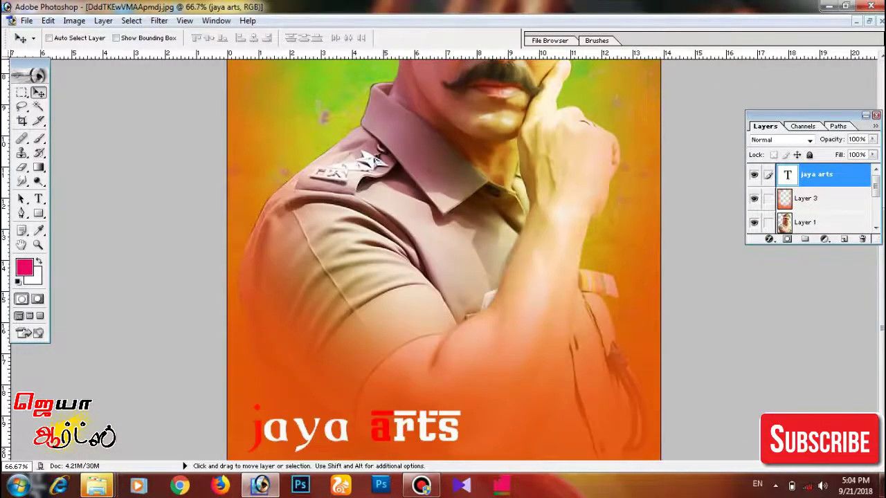
key("ctrl+t")
left_click_drag(463, 408, 374, 423)
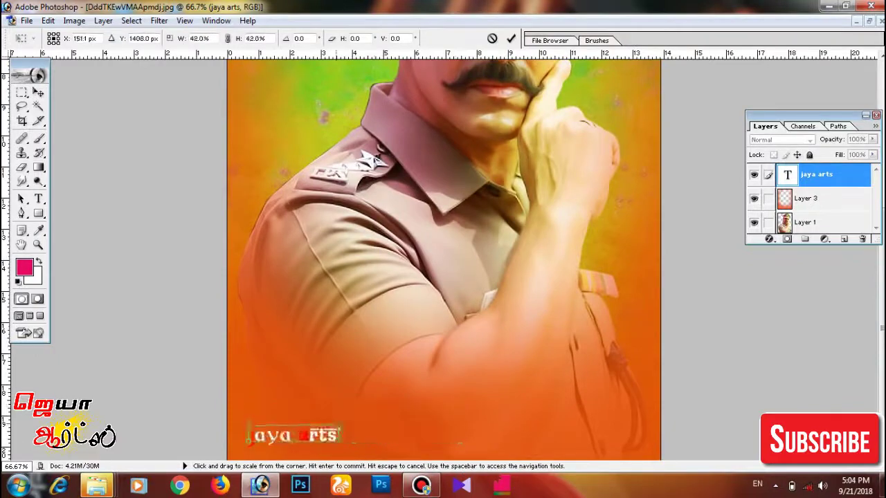
key("Return")
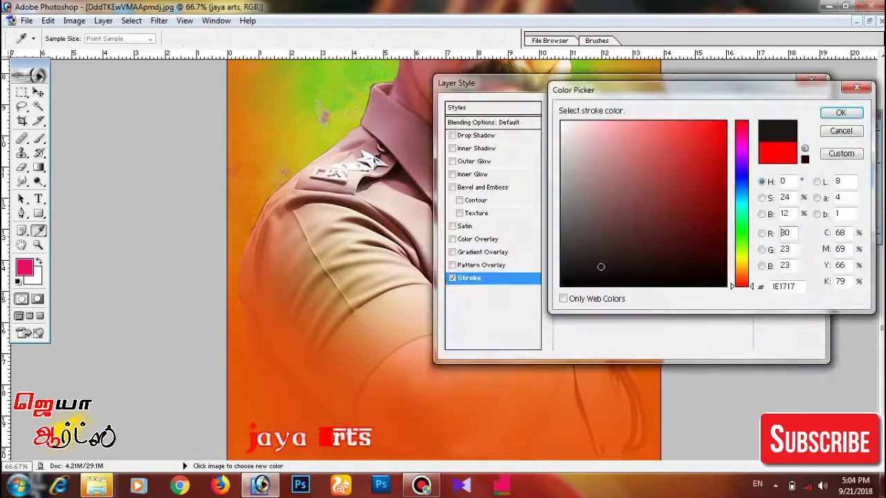
- Give jaya arts a Stroke and Drop Shadow with spread 0 and size 24
left_click(478, 135)
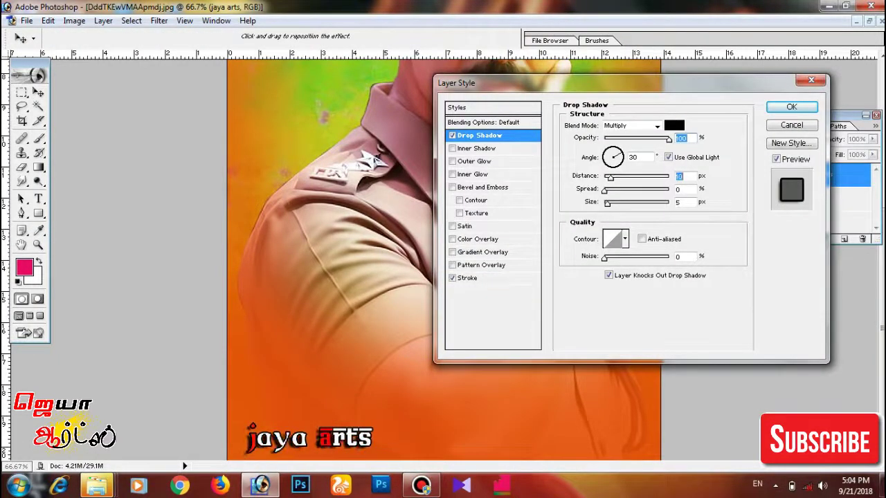
type("20")
key("Tab")
type("24")
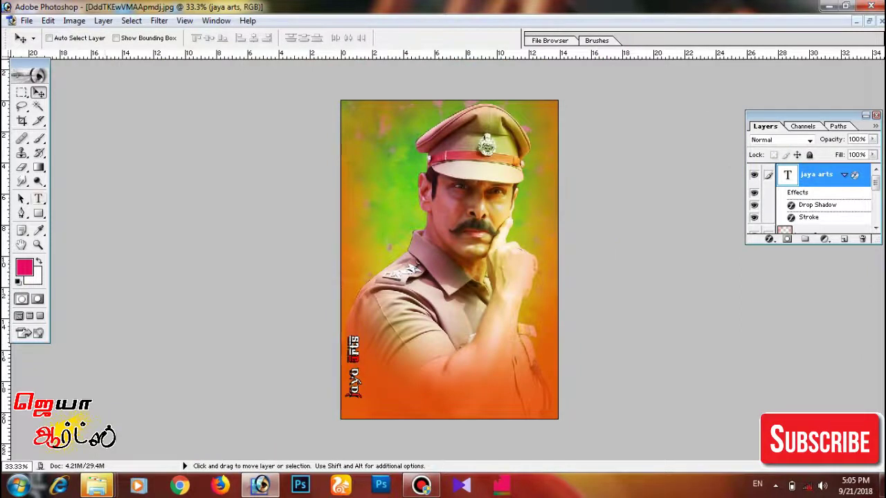
key("t")
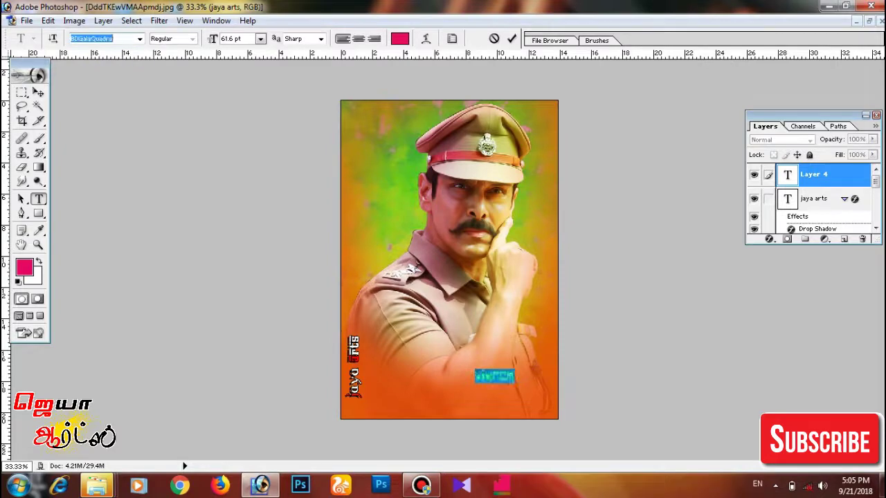
- Cycle through fonts for the VIKRAM title, settling on Braeside Lumberboy, and commit the text
key("Down")
key("ctrl+plus")
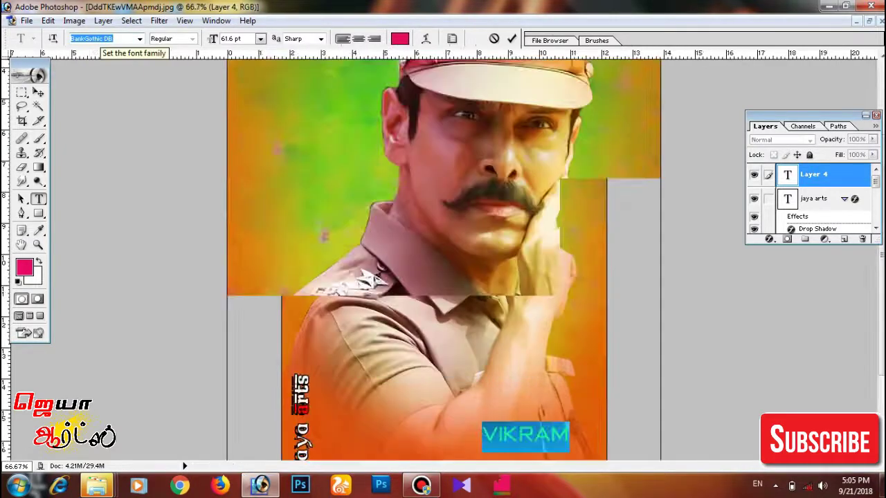
scroll(443, 259, "down", 3)
key("Down")
key("Down")
key("Down")
key("Down")
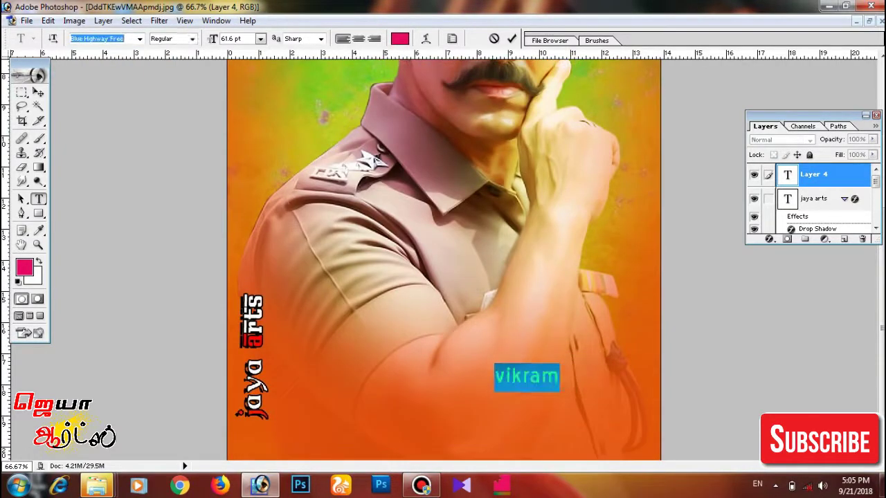
key("Down")
key("Down")
key("Down")
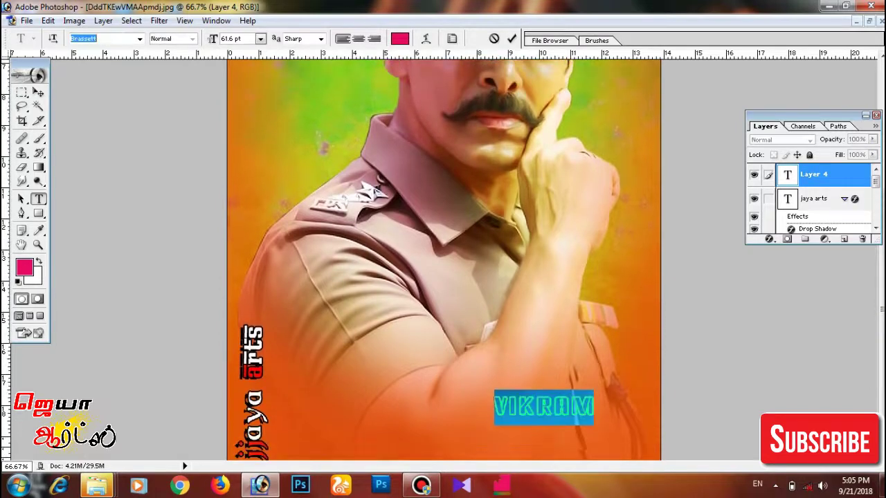
key("Down")
key("Down")
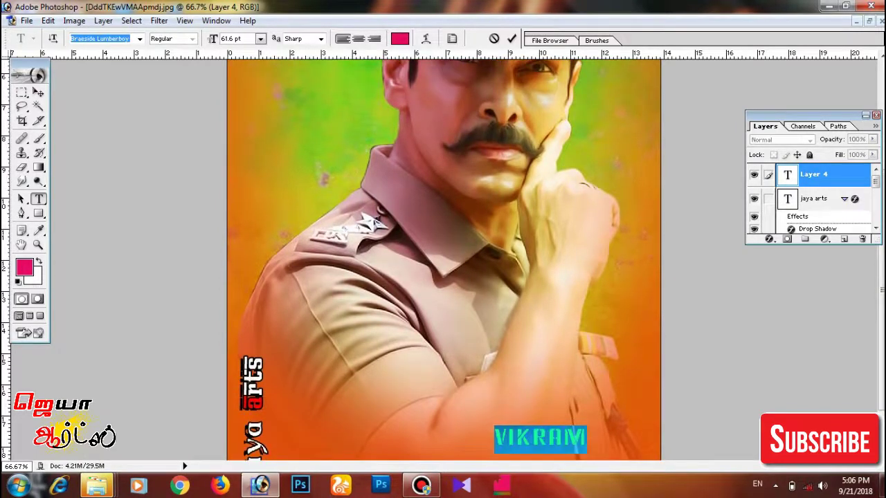
key("ctrl+Return")
- Enlarge the VIKRAM text with Free Transform so it spans the bottom of the image
key("ctrl+minus")
key("ctrl+t")
mouse_move(524, 422)
left_mouse_down()
mouse_move(707, 434)
mouse_move(600, 460)
left_mouse_up()
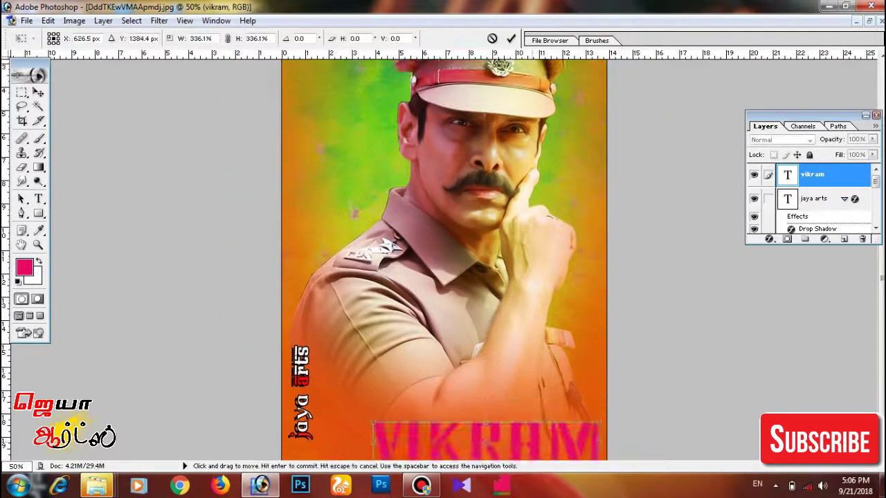
key("ctrl+minus")
key("Return")
key("ctrl+plus")
key("ctrl+plus")
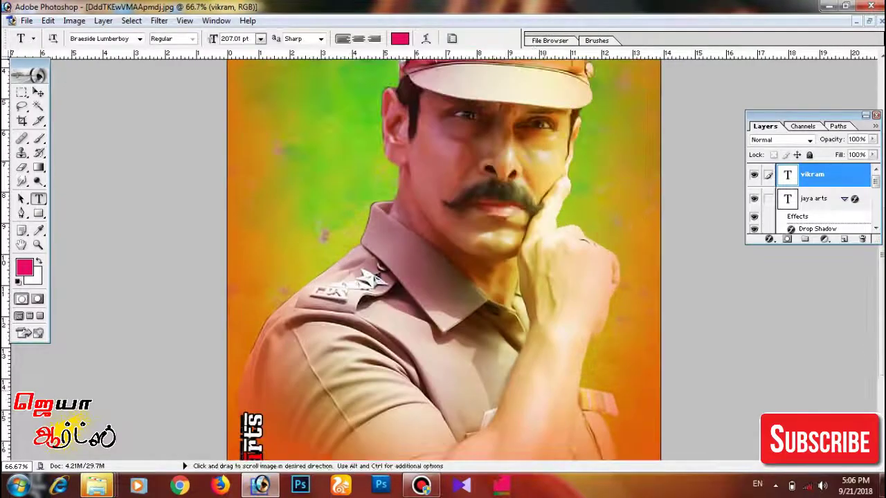
scroll(443, 260, "down", 3)
- Make the VIKRAM letters white, nudge the title left, and fade it to 36% opacity
double_click(787, 175)
left_click(399, 38)
left_click(562, 125)
left_click(840, 113)
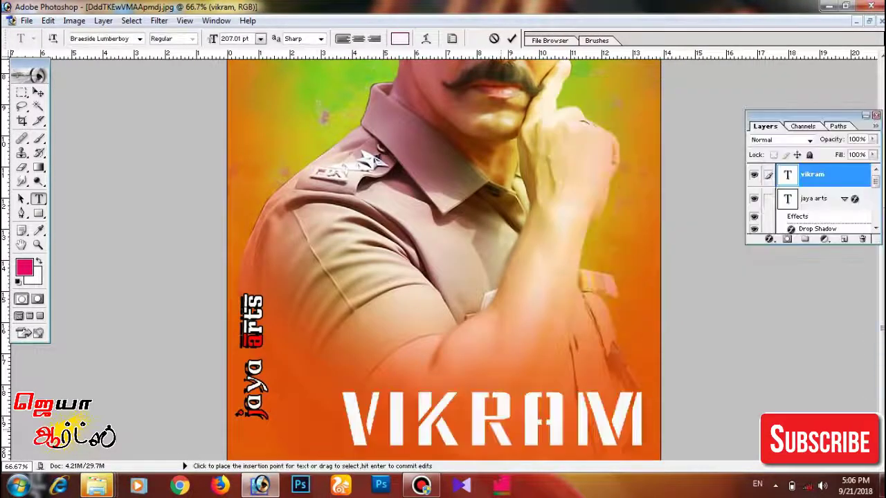
left_click_drag(577, 423, 531, 423)
key("ctrl+minus")
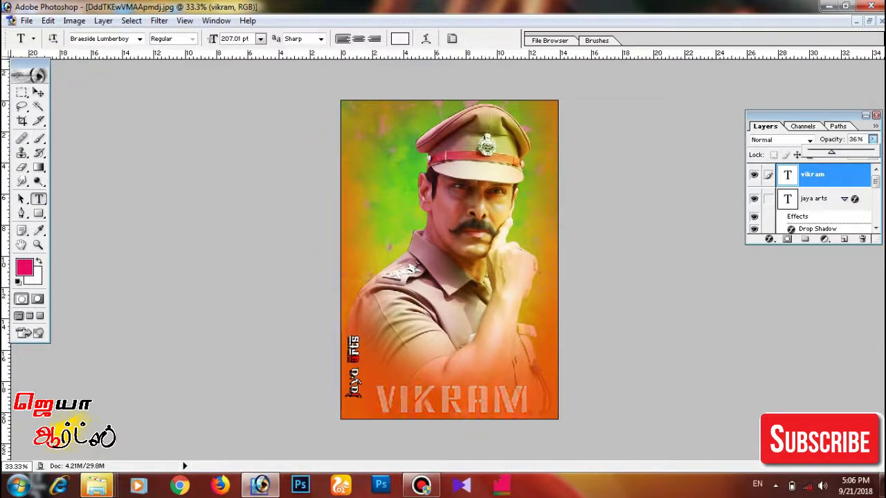
left_click(341, 256)
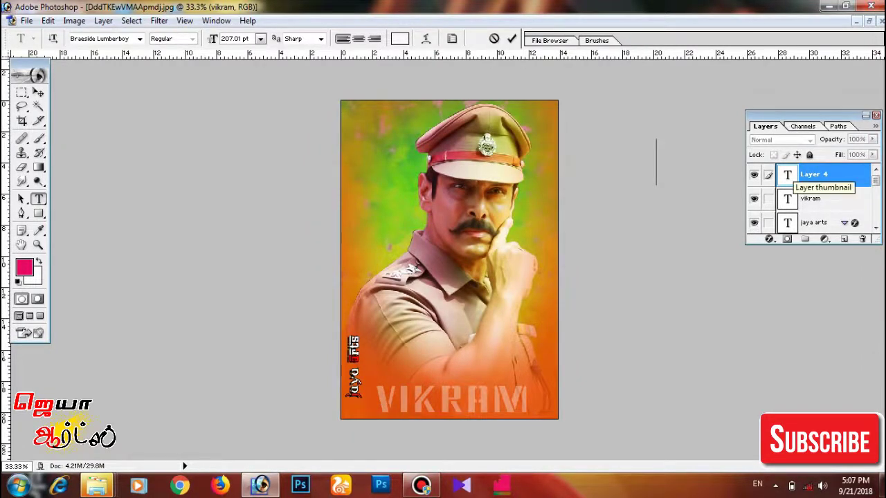
- Check the poster at actual pixels, then undo the stray blank text layer
key("ctrl+alt+0")
key("ctrl+0")
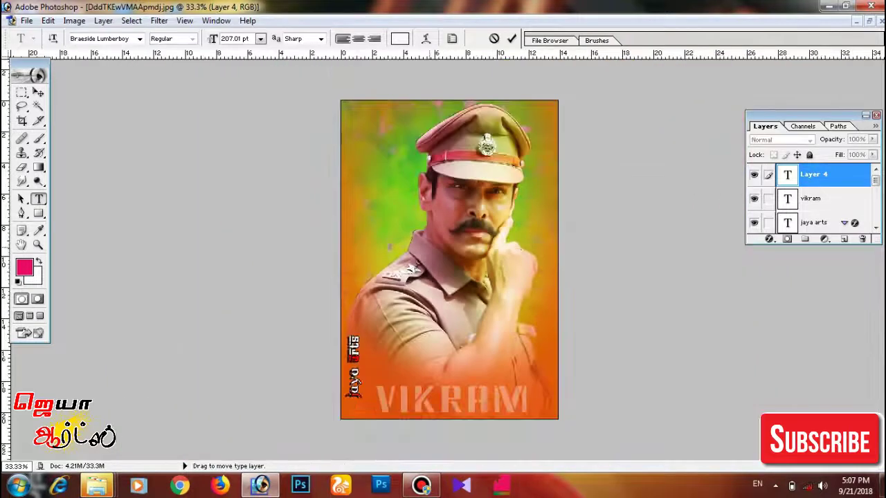
right_click(351, 108)
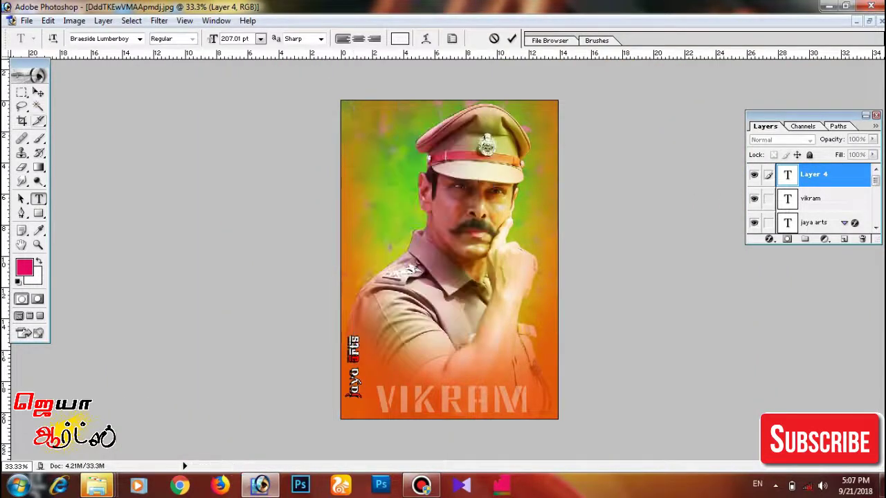
key("v")
key("ctrl+alt+z")
key("ctrl+alt+z")
key("ctrl+alt+z")
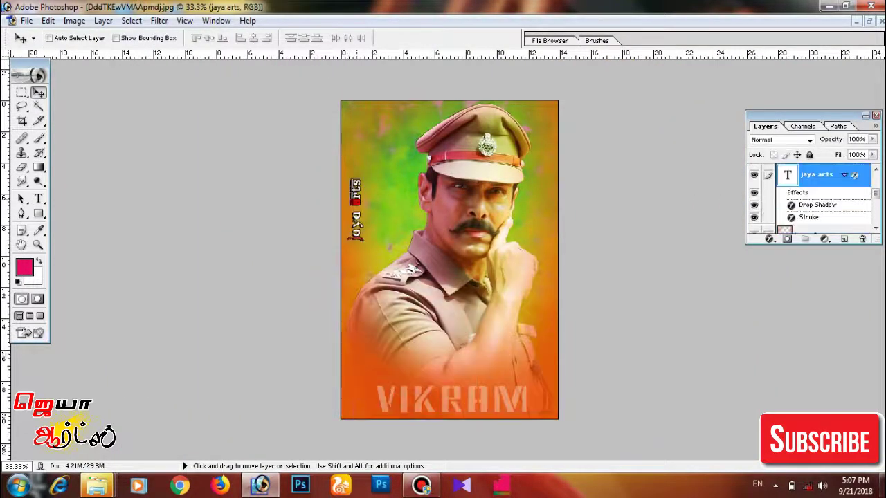
- Save the poster as a maximum-quality JPEG in the digital painting folder
key("ctrl+shift+s")
left_click(296, 201)
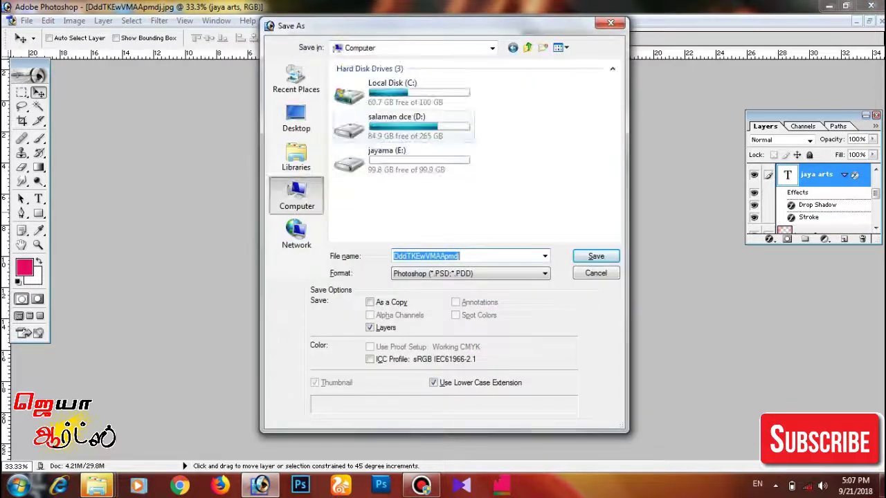
left_click(470, 273)
left_click(435, 336)
left_click(596, 256)
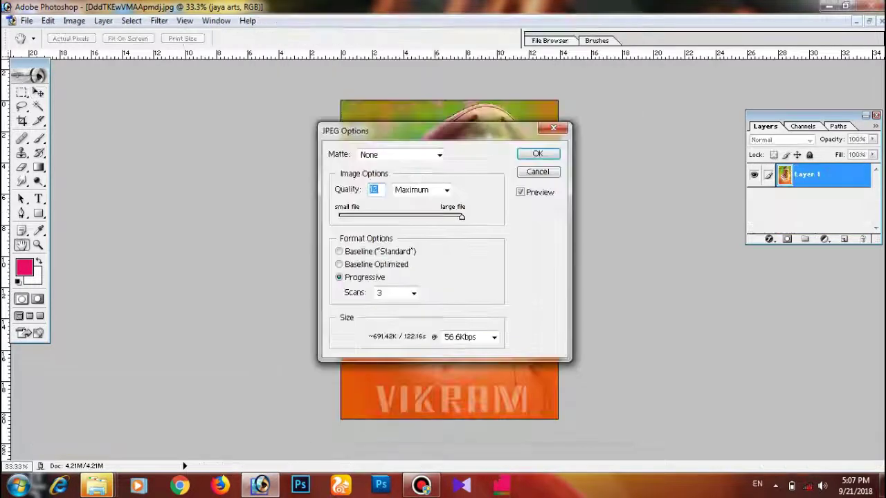
key("Return")
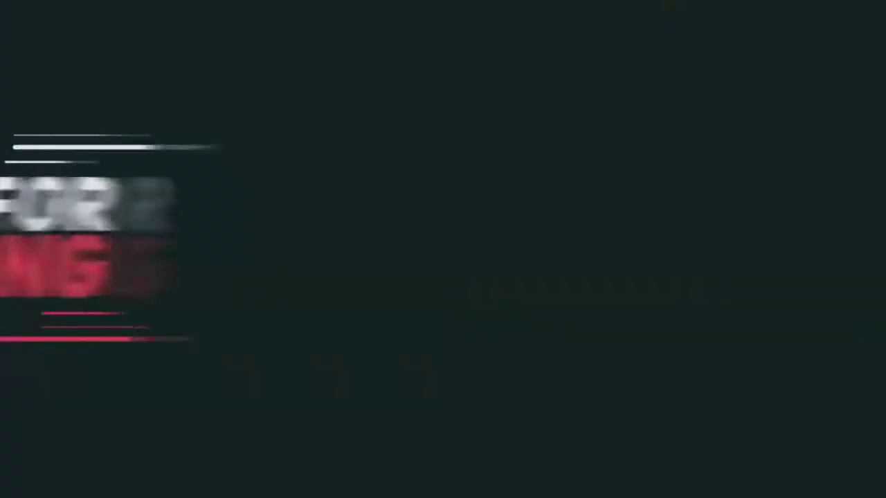